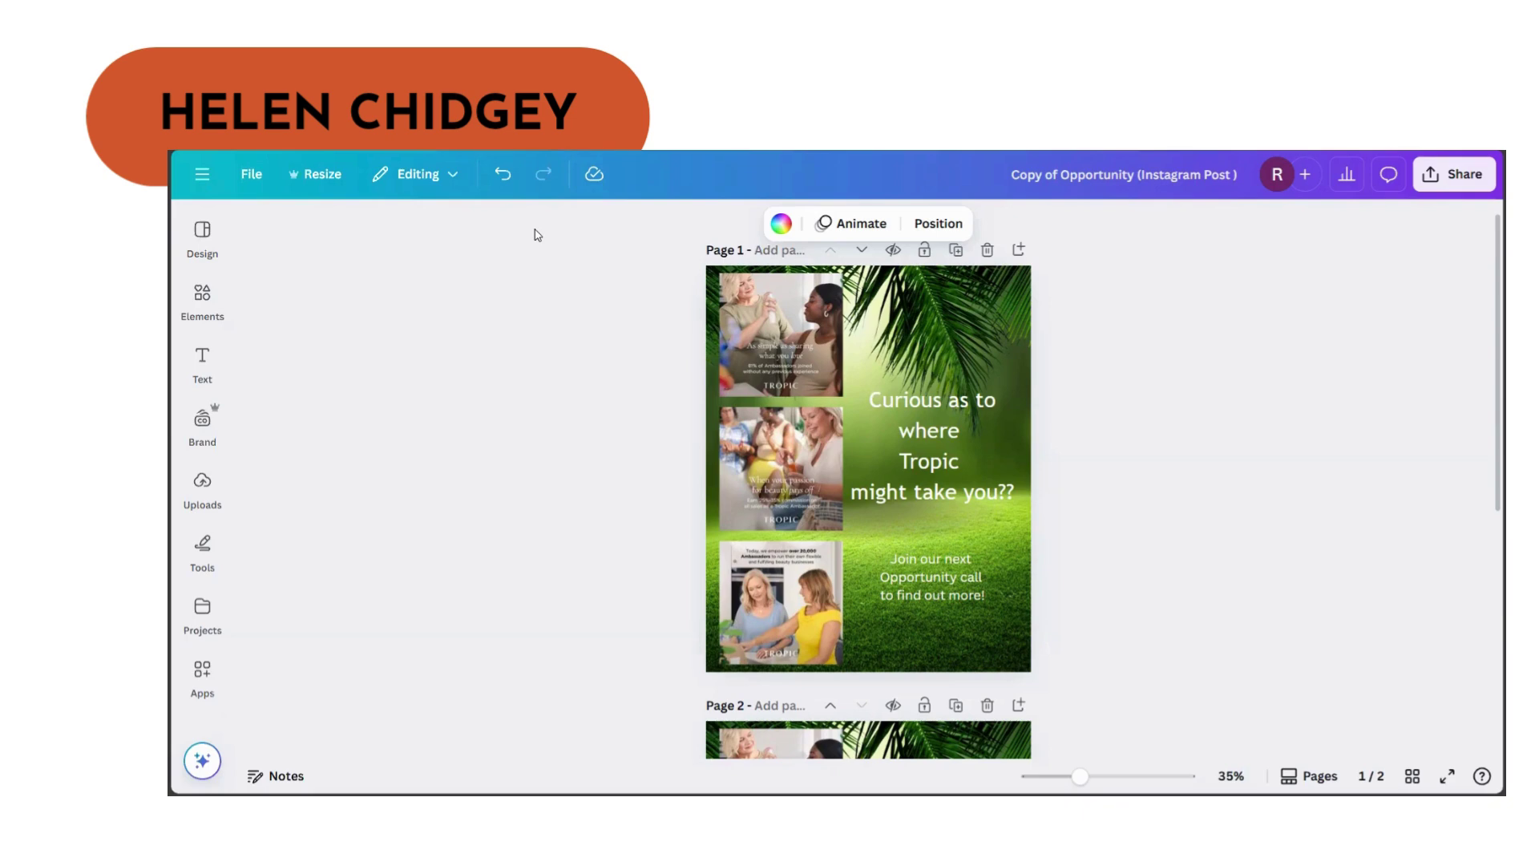
{"action": "scroll", "coordinate": [977, 389], "scroll_direction": "up", "scroll_amount": 1}
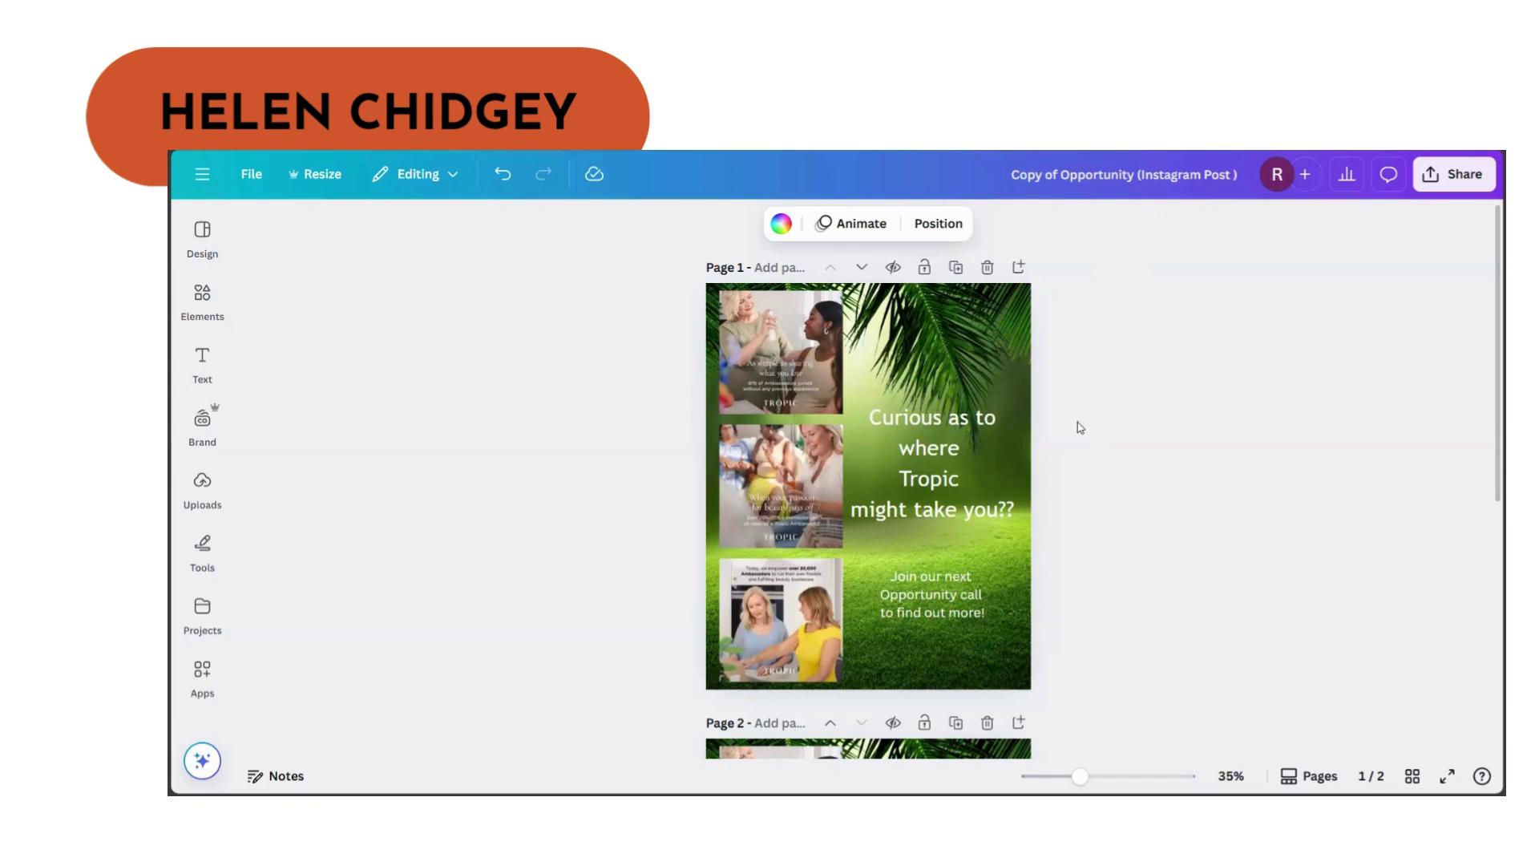
{"action": "scroll", "coordinate": [1082, 441], "scroll_direction": "down", "scroll_amount": 4}
{"action": "scroll", "coordinate": [1081, 441], "scroll_direction": "down", "scroll_amount": 2}
{"action": "scroll", "coordinate": [1078, 441], "scroll_direction": "up", "scroll_amount": 6}
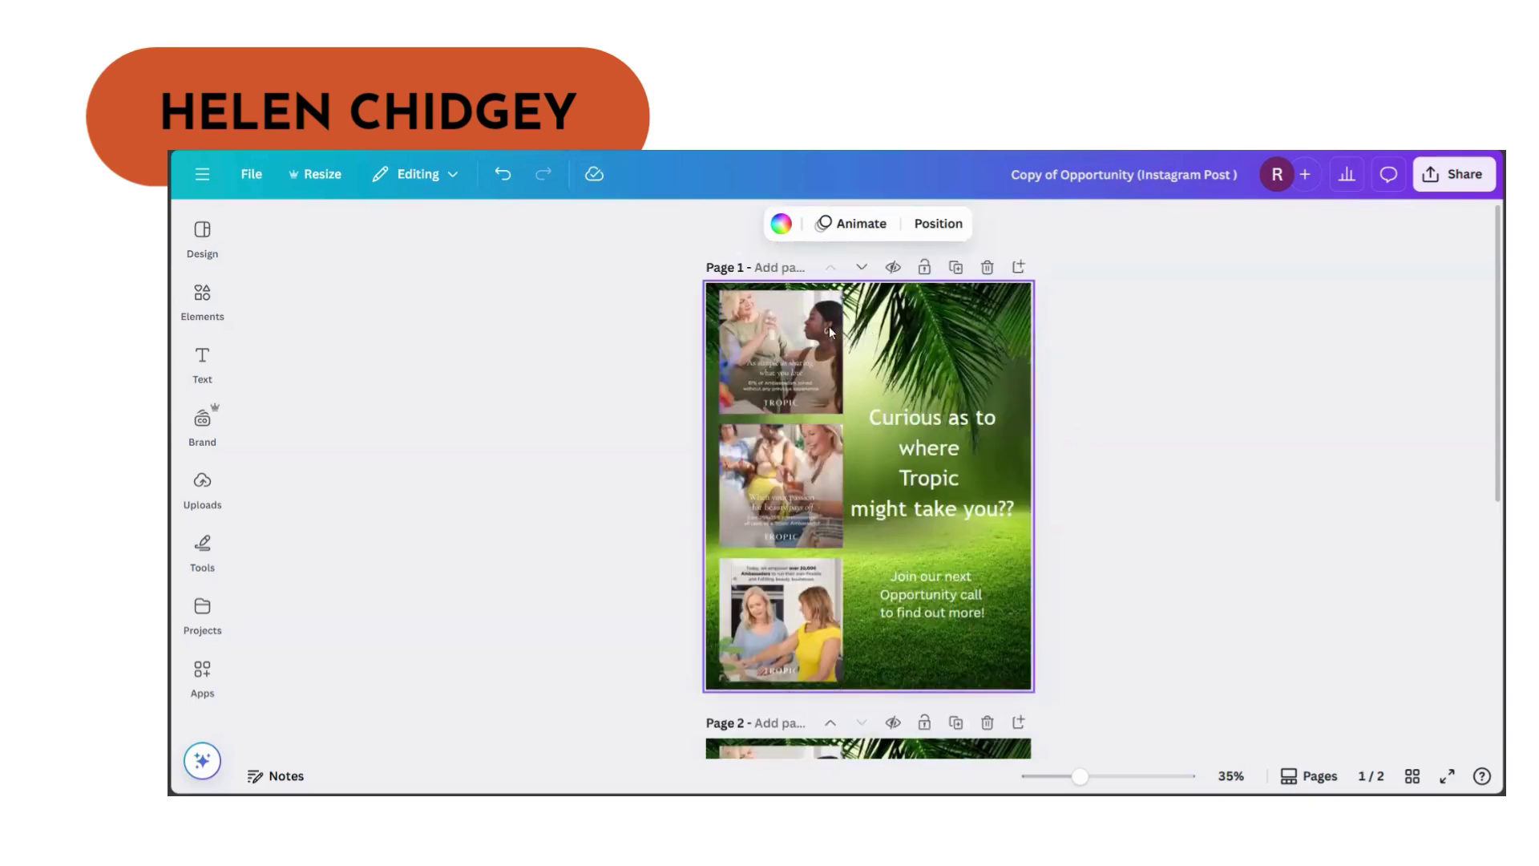
On page 2, narrow the "Curious as to where Tropic" heading's text box and shift the opportunity call text left to sit beneath it.
{"action": "scroll", "coordinate": [902, 391], "scroll_direction": "down", "scroll_amount": 1}
{"action": "scroll", "coordinate": [902, 391], "scroll_direction": "down", "scroll_amount": 5}
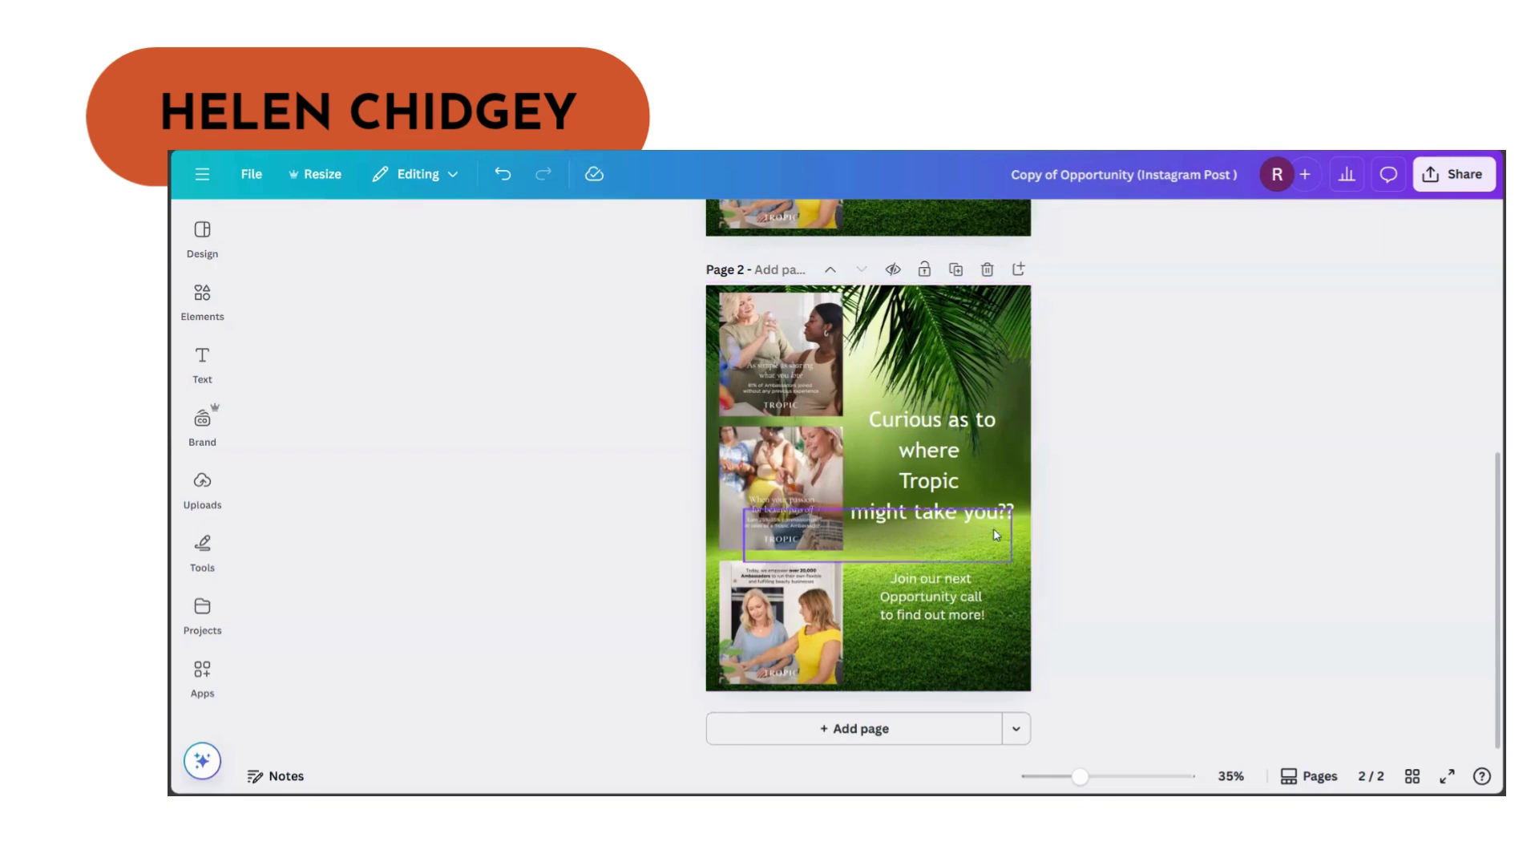
{"action": "left_click", "coordinate": [988, 487]}
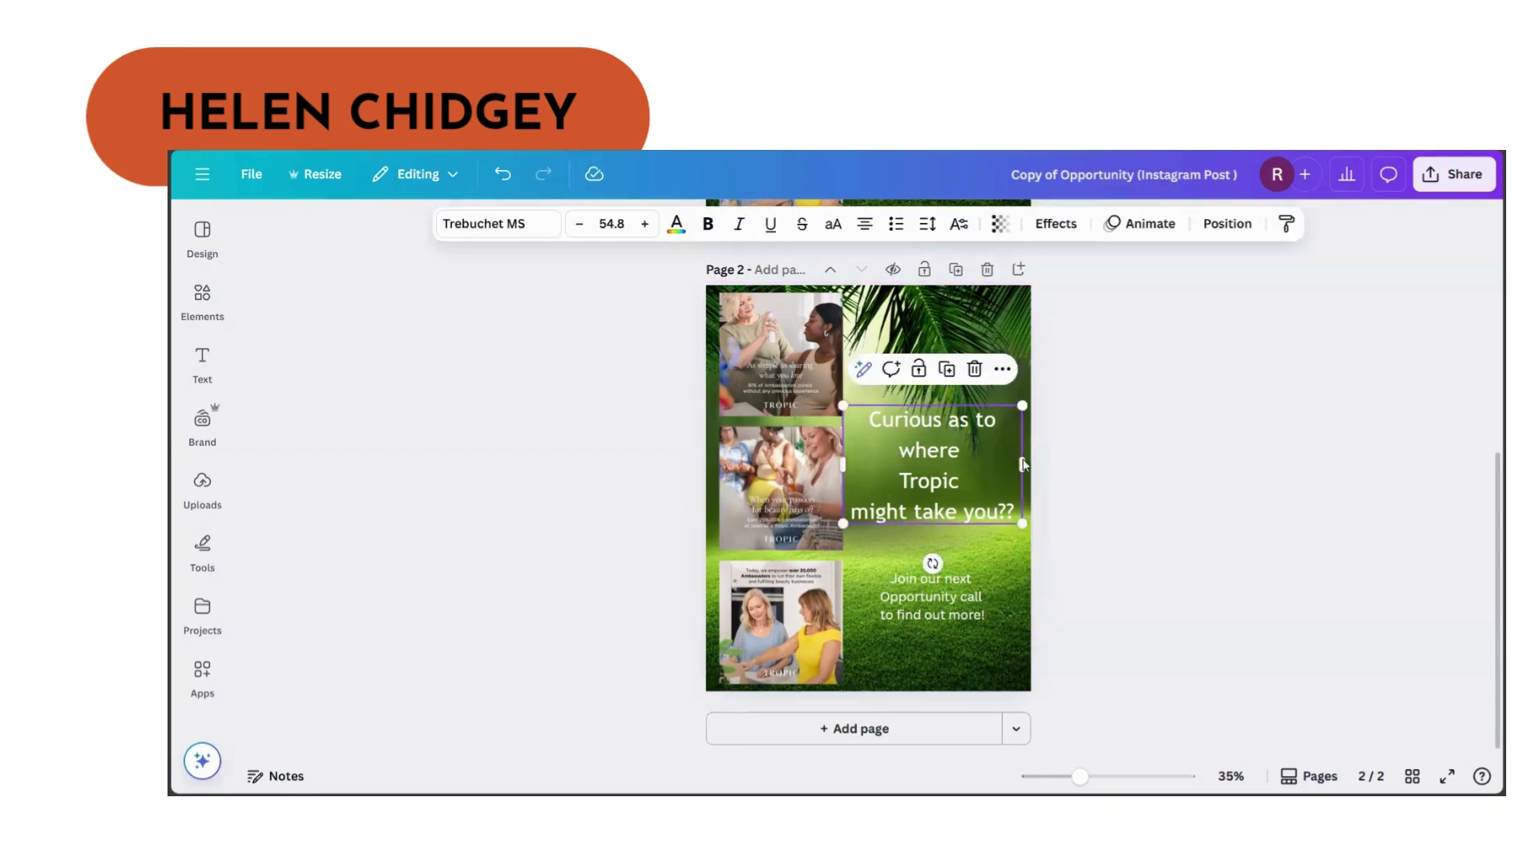
{"action": "left_click_drag", "start_coordinate": [1022, 463], "coordinate": [985, 474]}
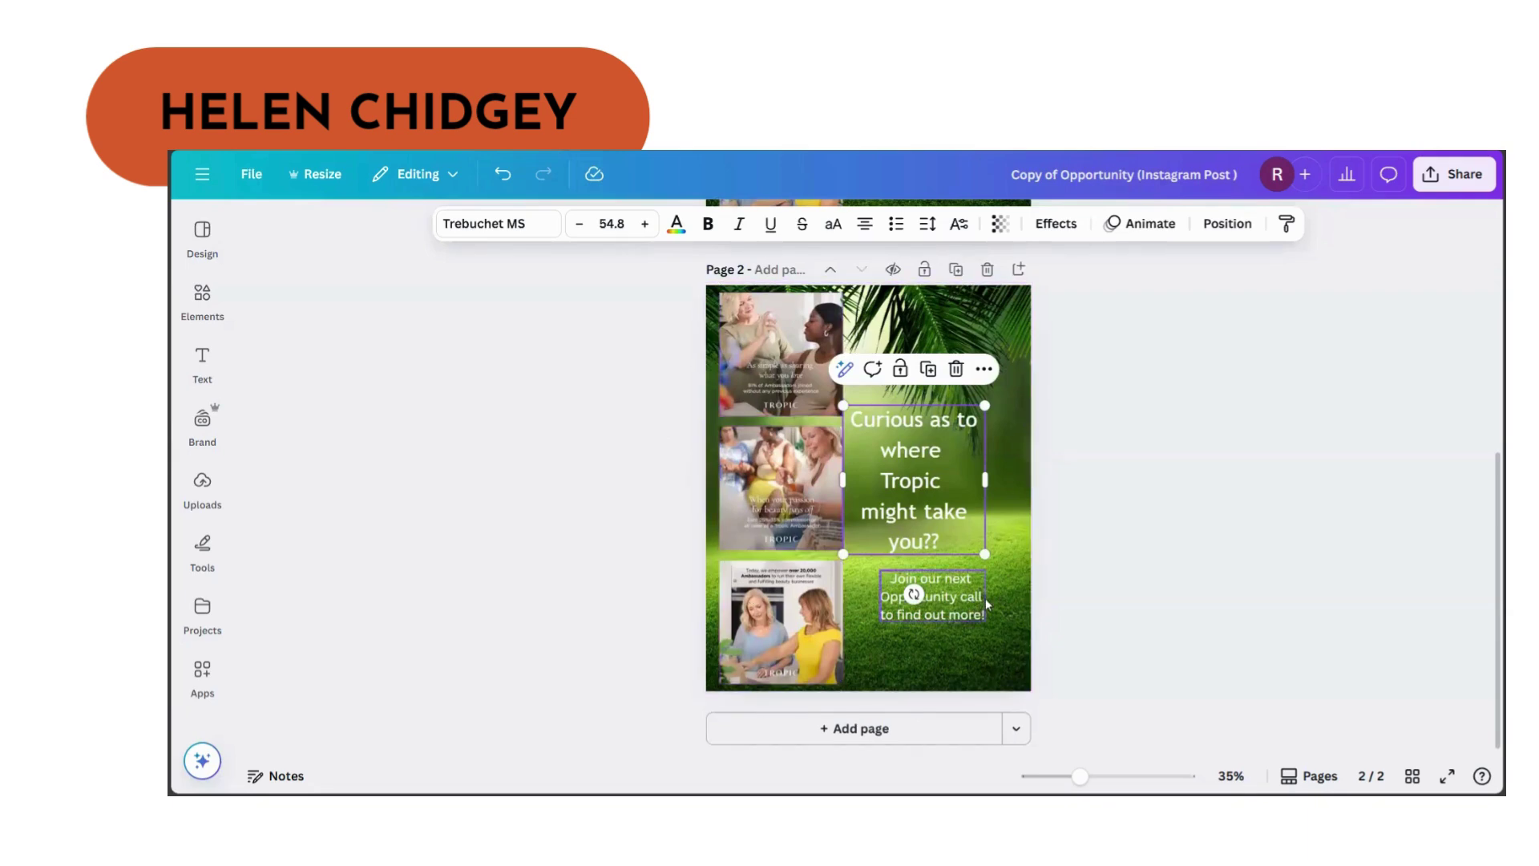
{"action": "left_click_drag", "start_coordinate": [969, 603], "coordinate": [947, 597]}
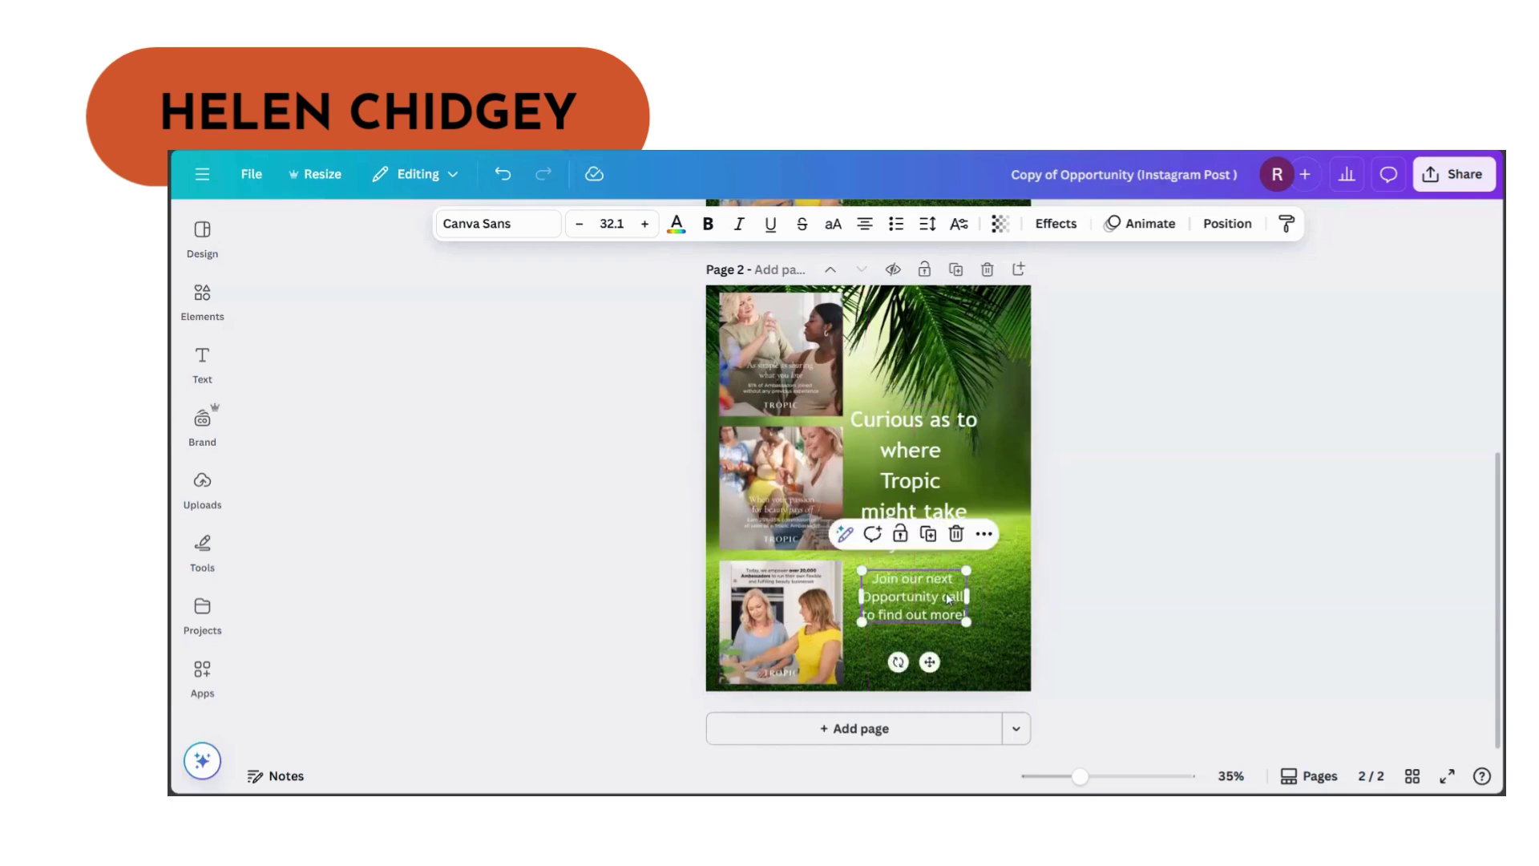
Set the transparency of page 2's palm and grass background image to 61.
{"action": "left_click", "coordinate": [1002, 357]}
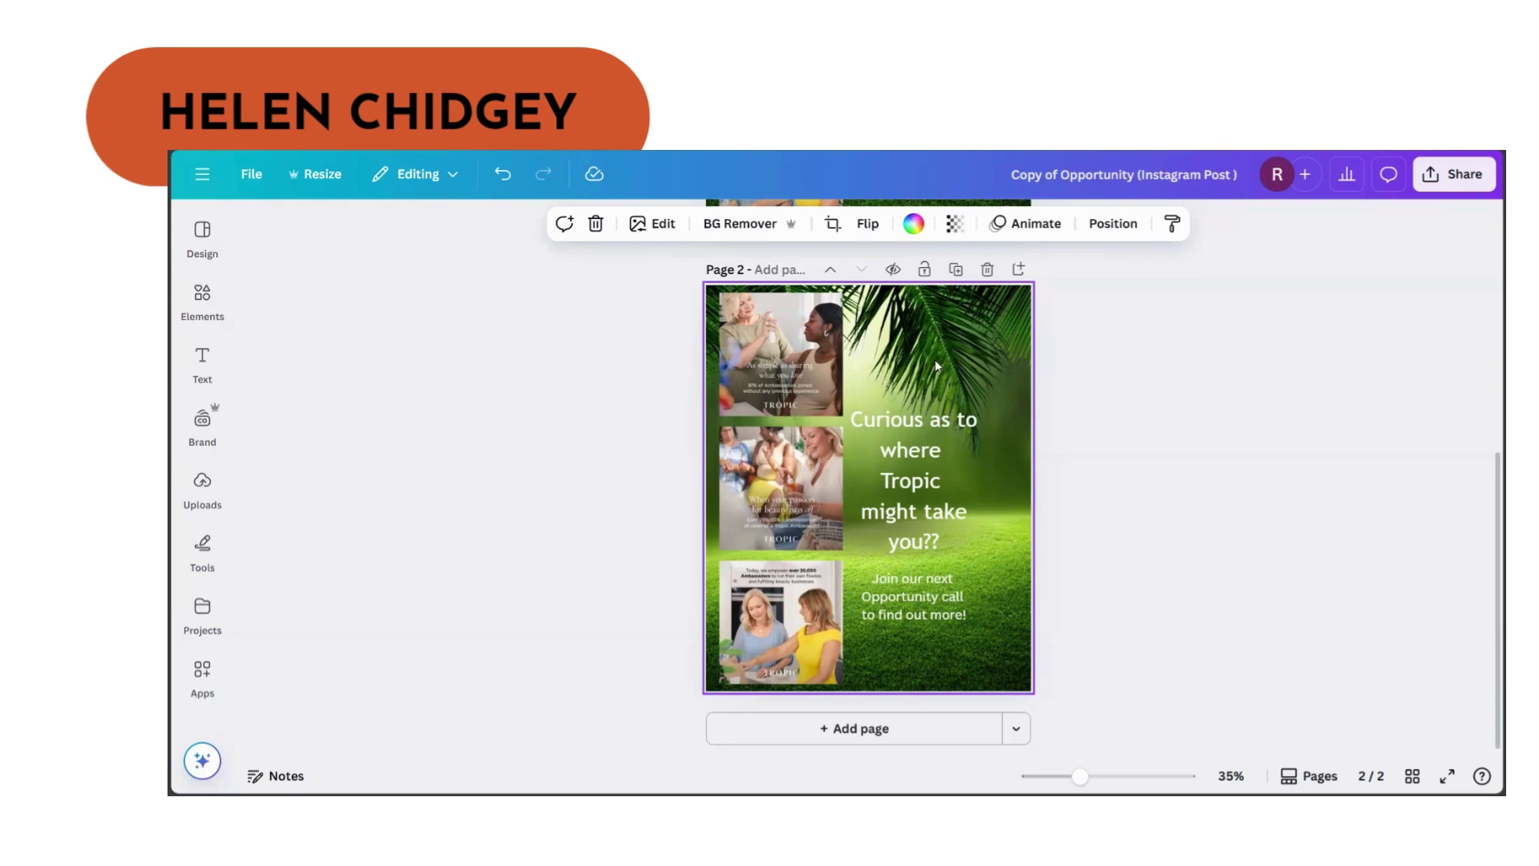
{"action": "left_click", "coordinate": [954, 223]}
{"action": "left_click_drag", "start_coordinate": [994, 296], "coordinate": [947, 311]}
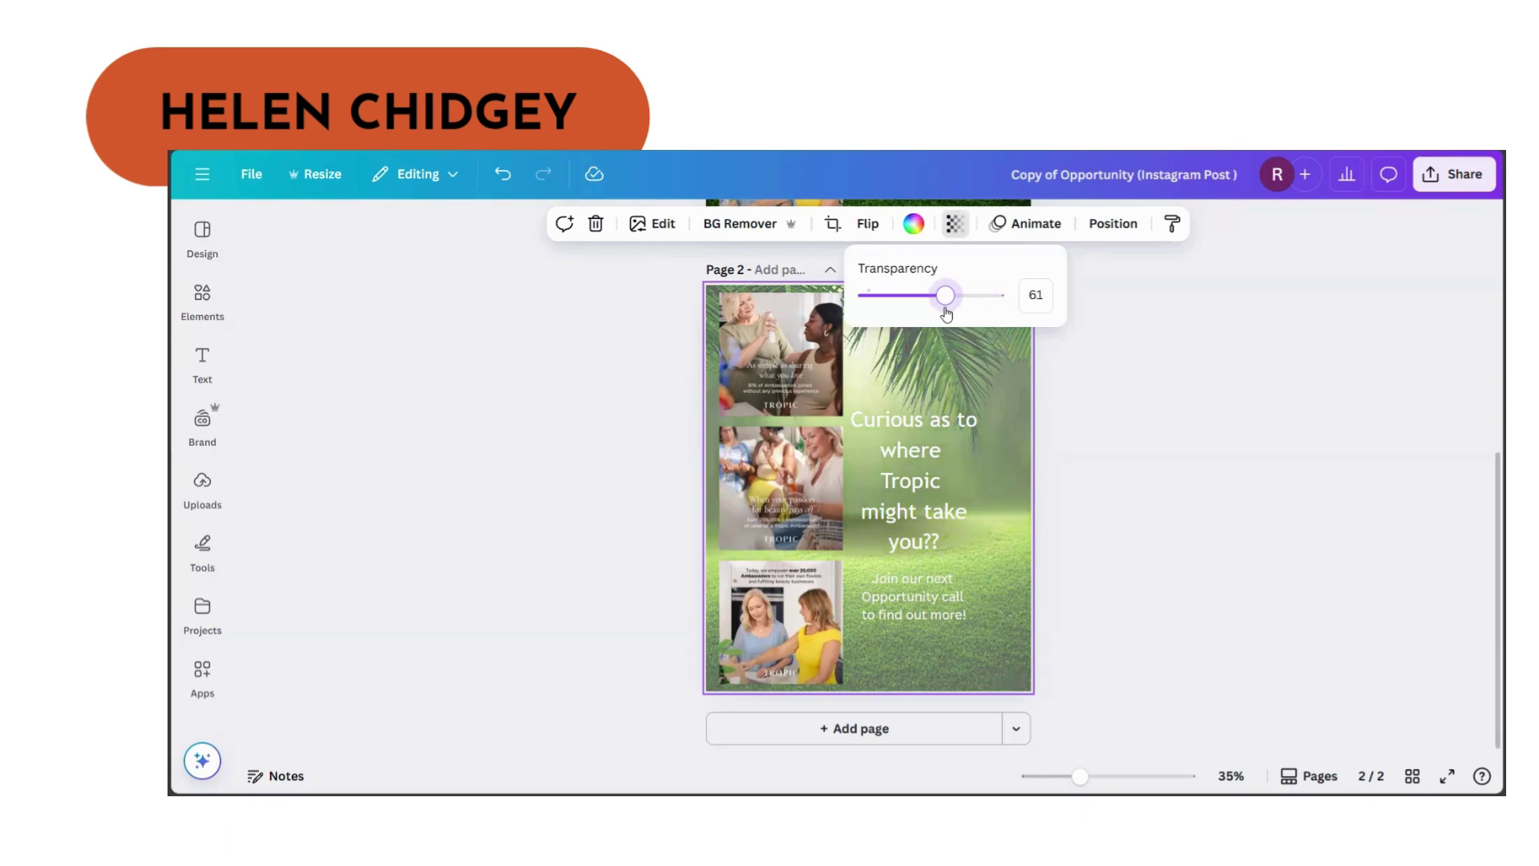
{"action": "left_click", "coordinate": [1118, 446]}
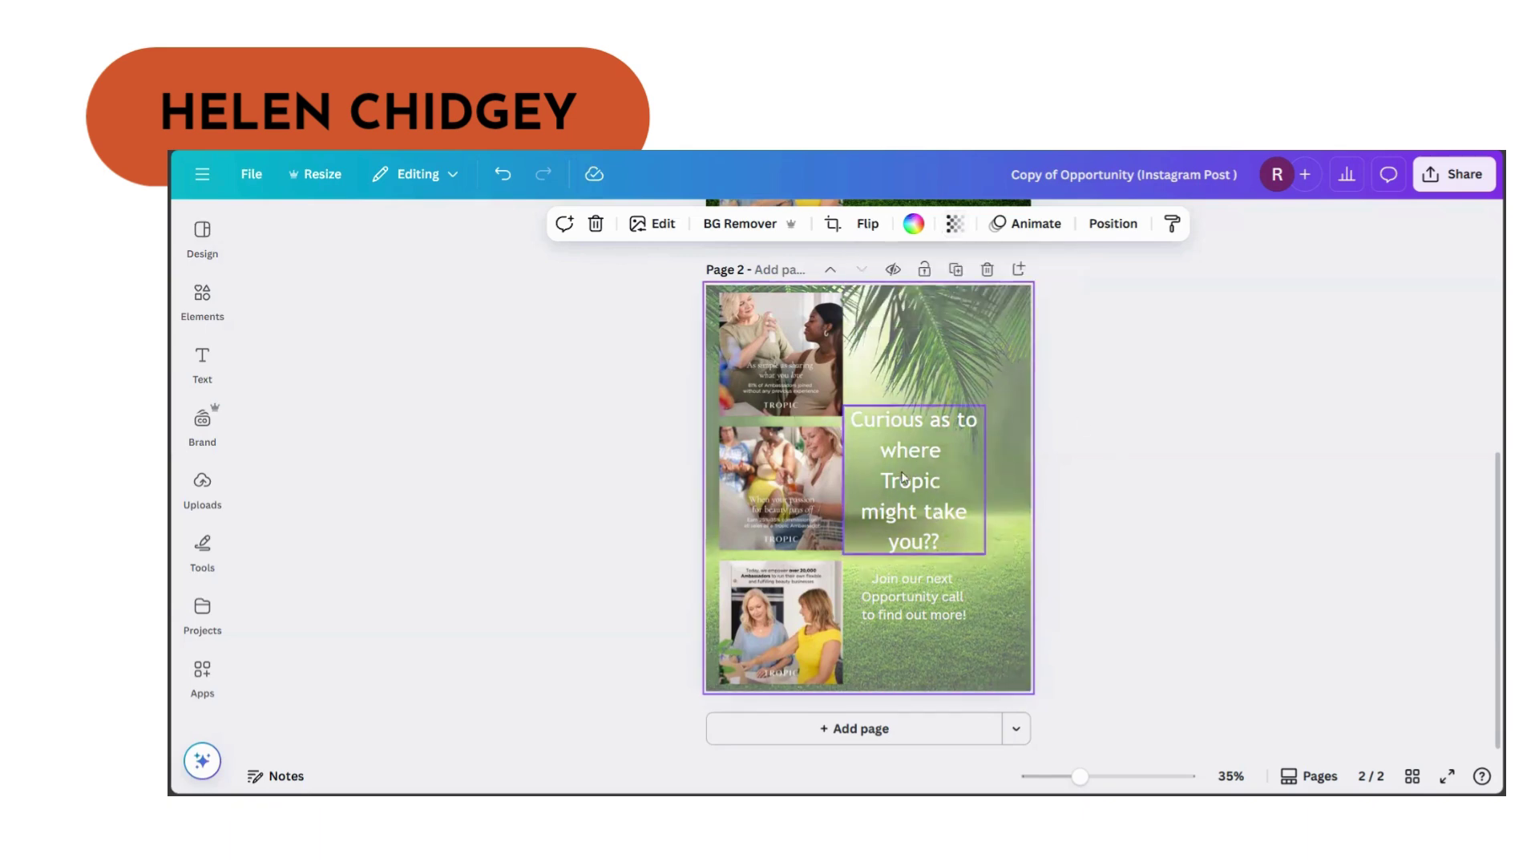
Move the heading and the opportunity call text partly off the page's right edge to clear space beside the photos.
{"action": "left_click", "coordinate": [946, 484]}
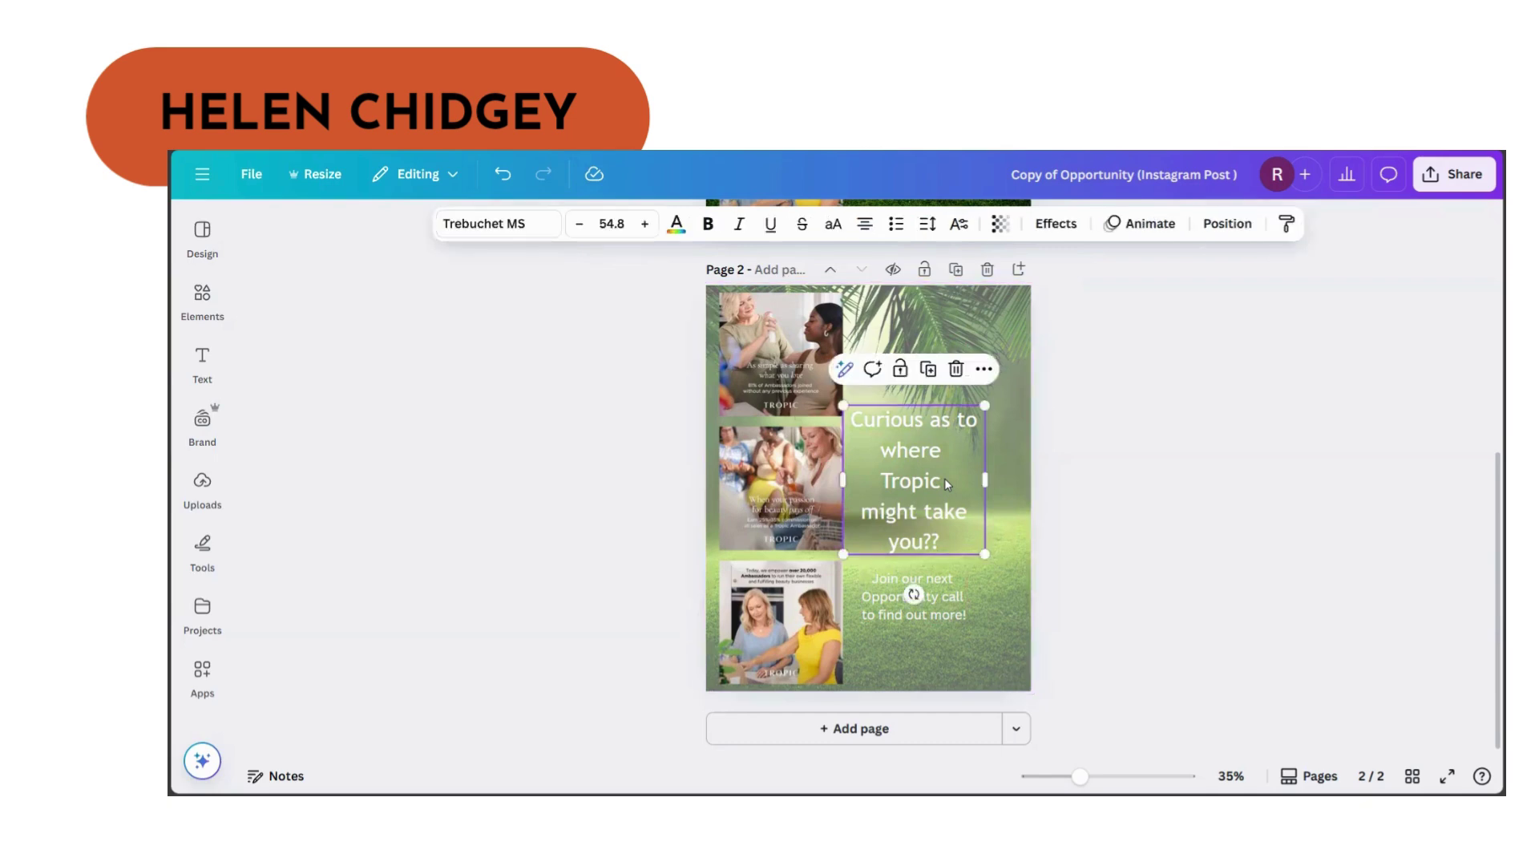
{"action": "left_click_drag", "start_coordinate": [948, 484], "coordinate": [1046, 391]}
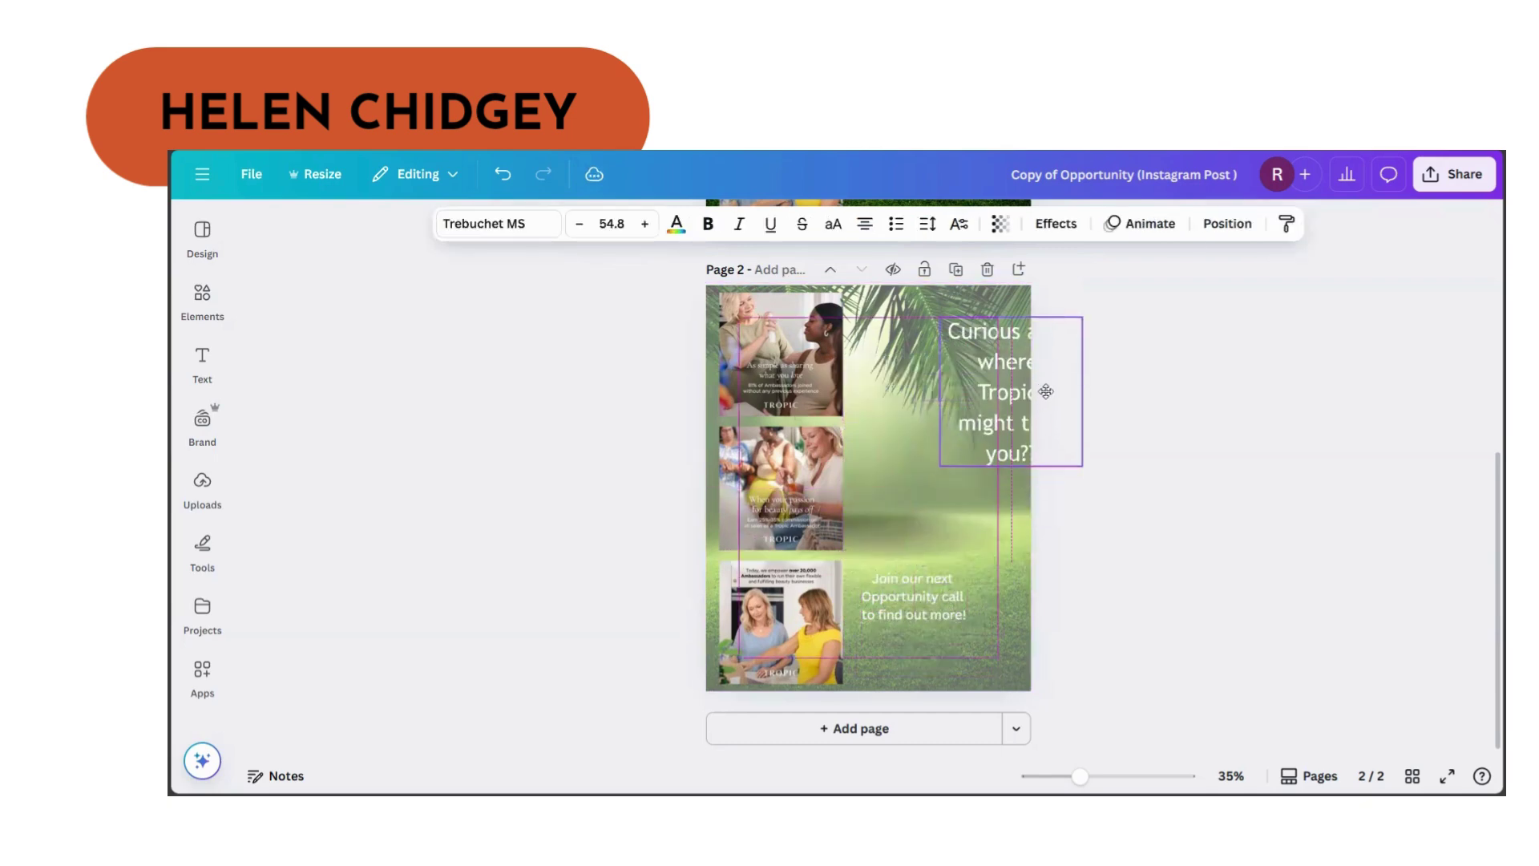
{"action": "left_click_drag", "start_coordinate": [920, 599], "coordinate": [1035, 586]}
Add a square shape to page 2 and stretch it into a tall rectangle beside the upper two photos.
{"action": "left_click", "coordinate": [205, 301]}
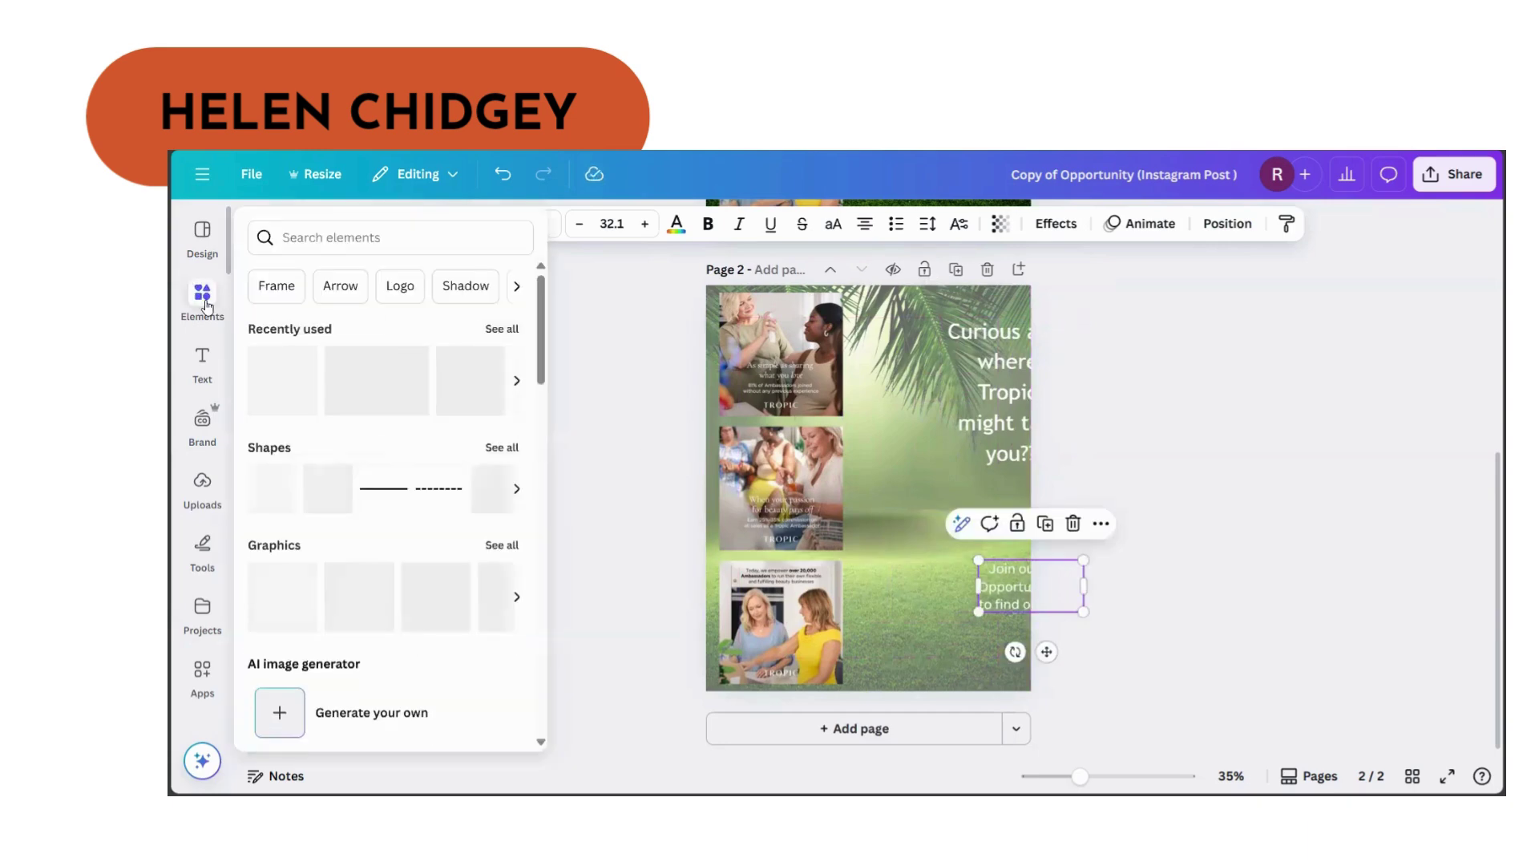
{"action": "left_click", "coordinate": [277, 488]}
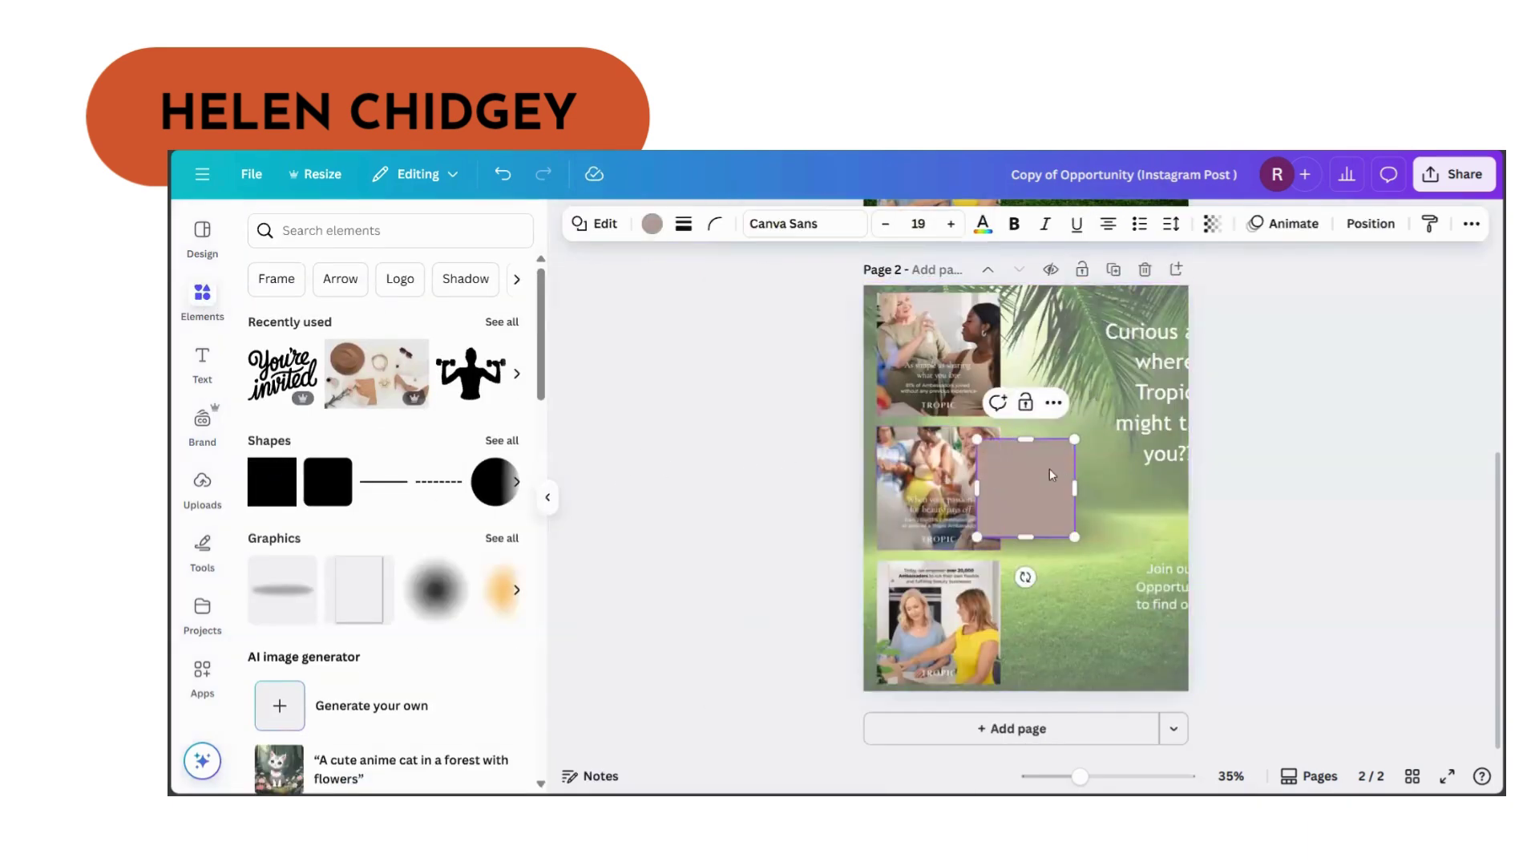
{"action": "left_click_drag", "start_coordinate": [1050, 475], "coordinate": [1077, 380]}
{"action": "left_click_drag", "start_coordinate": [1063, 434], "coordinate": [1078, 559]}
{"action": "left_click_drag", "start_coordinate": [1112, 442], "coordinate": [1155, 439]}
Fill the rectangle with the dark green from the background's photo colors and set its transparency to 79.
{"action": "left_click", "coordinate": [652, 224]}
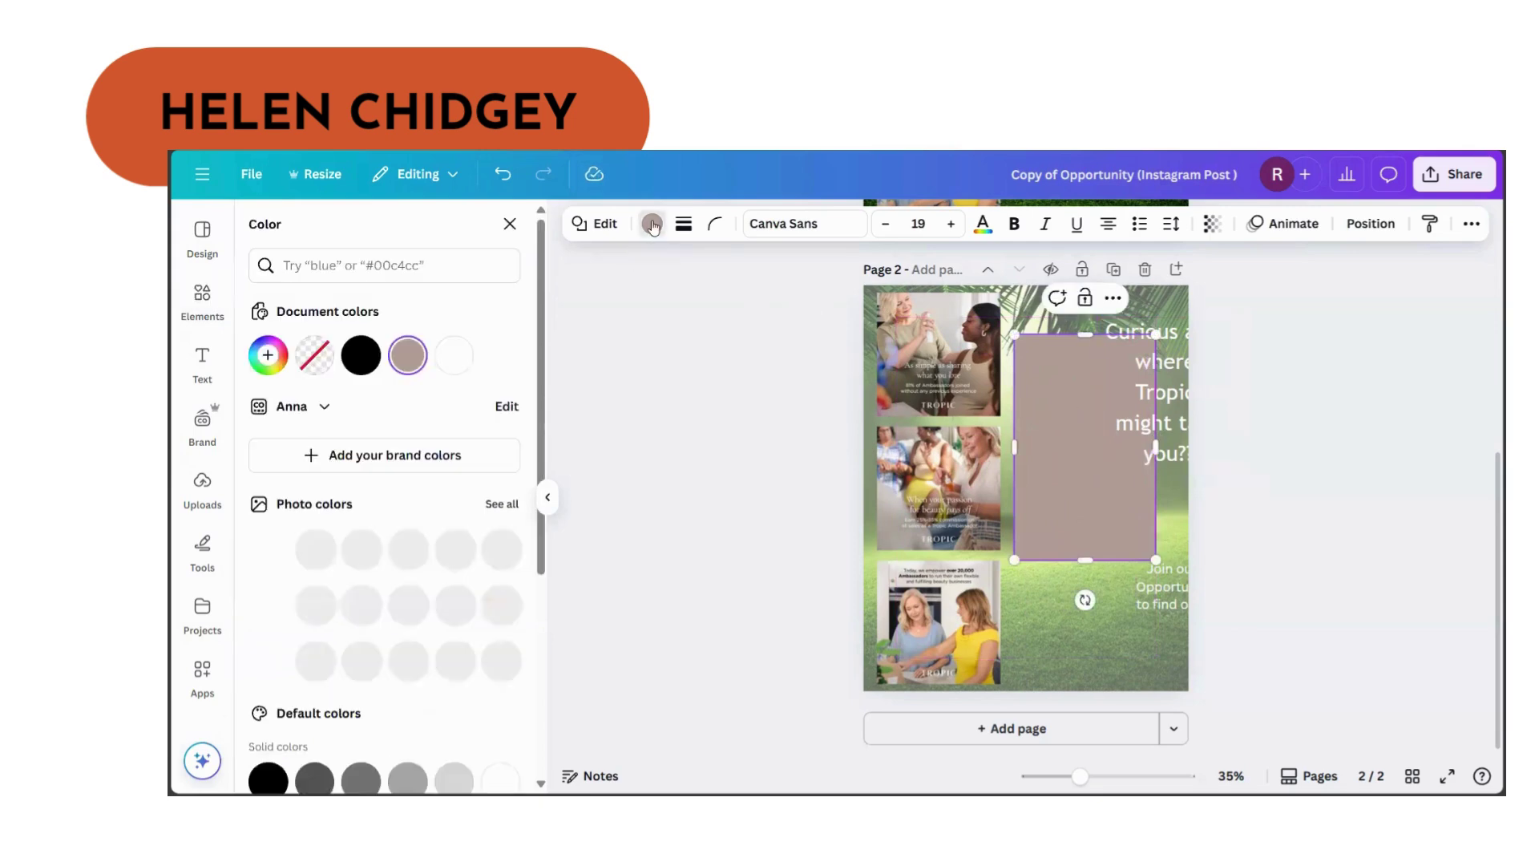
{"action": "left_click", "coordinate": [314, 550]}
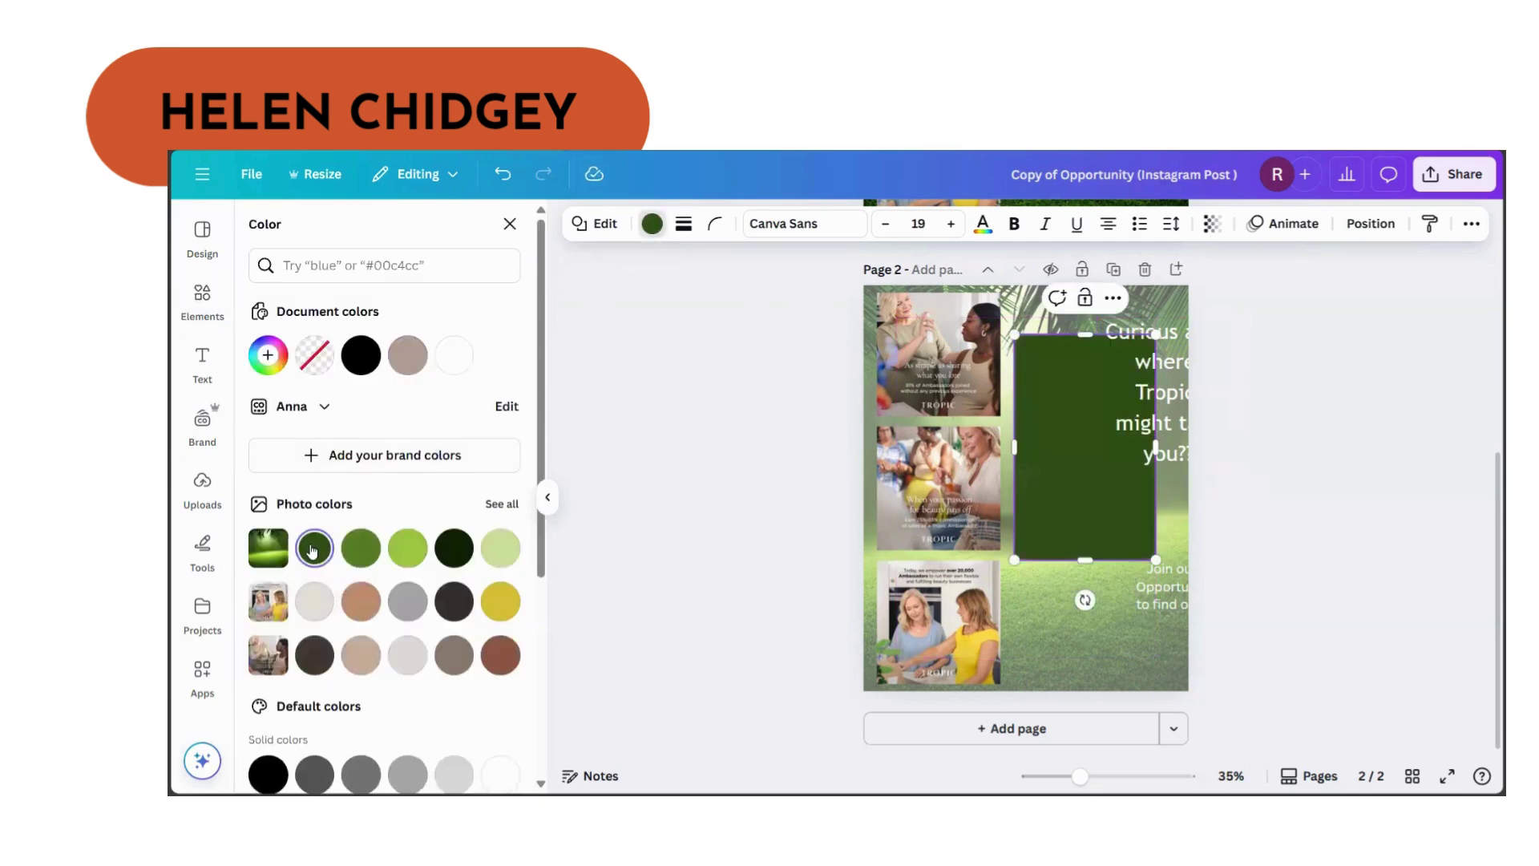
{"action": "left_click", "coordinate": [1220, 231]}
{"action": "left_click_drag", "start_coordinate": [1248, 295], "coordinate": [1226, 296]}
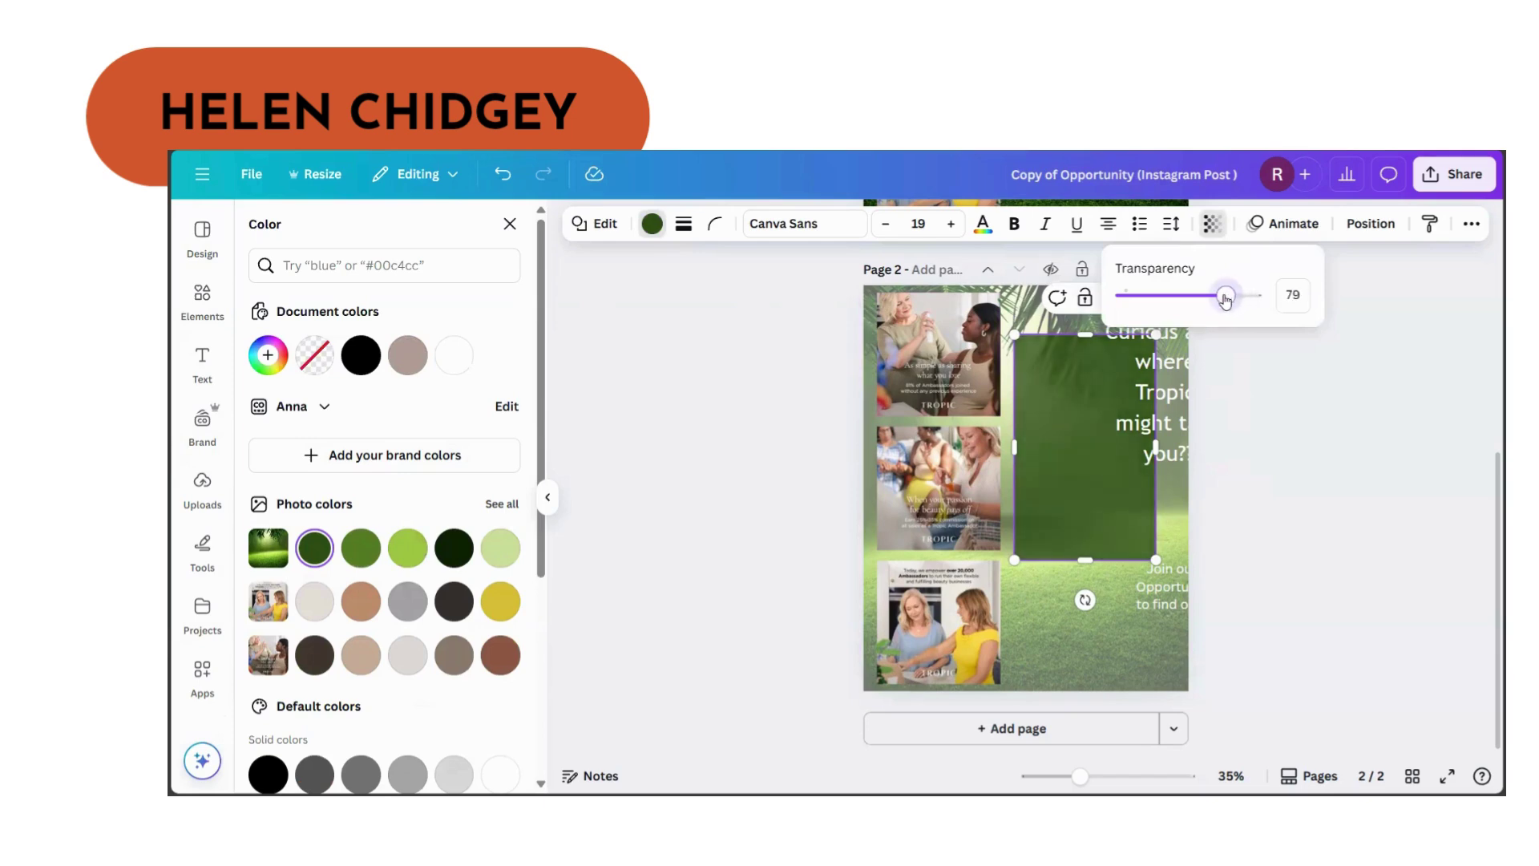
{"action": "left_click", "coordinate": [1247, 385]}
Place the heading over the green rectangle and shorten the rectangle from below to about 469 by 639.
{"action": "left_click_drag", "start_coordinate": [1170, 397], "coordinate": [1088, 429]}
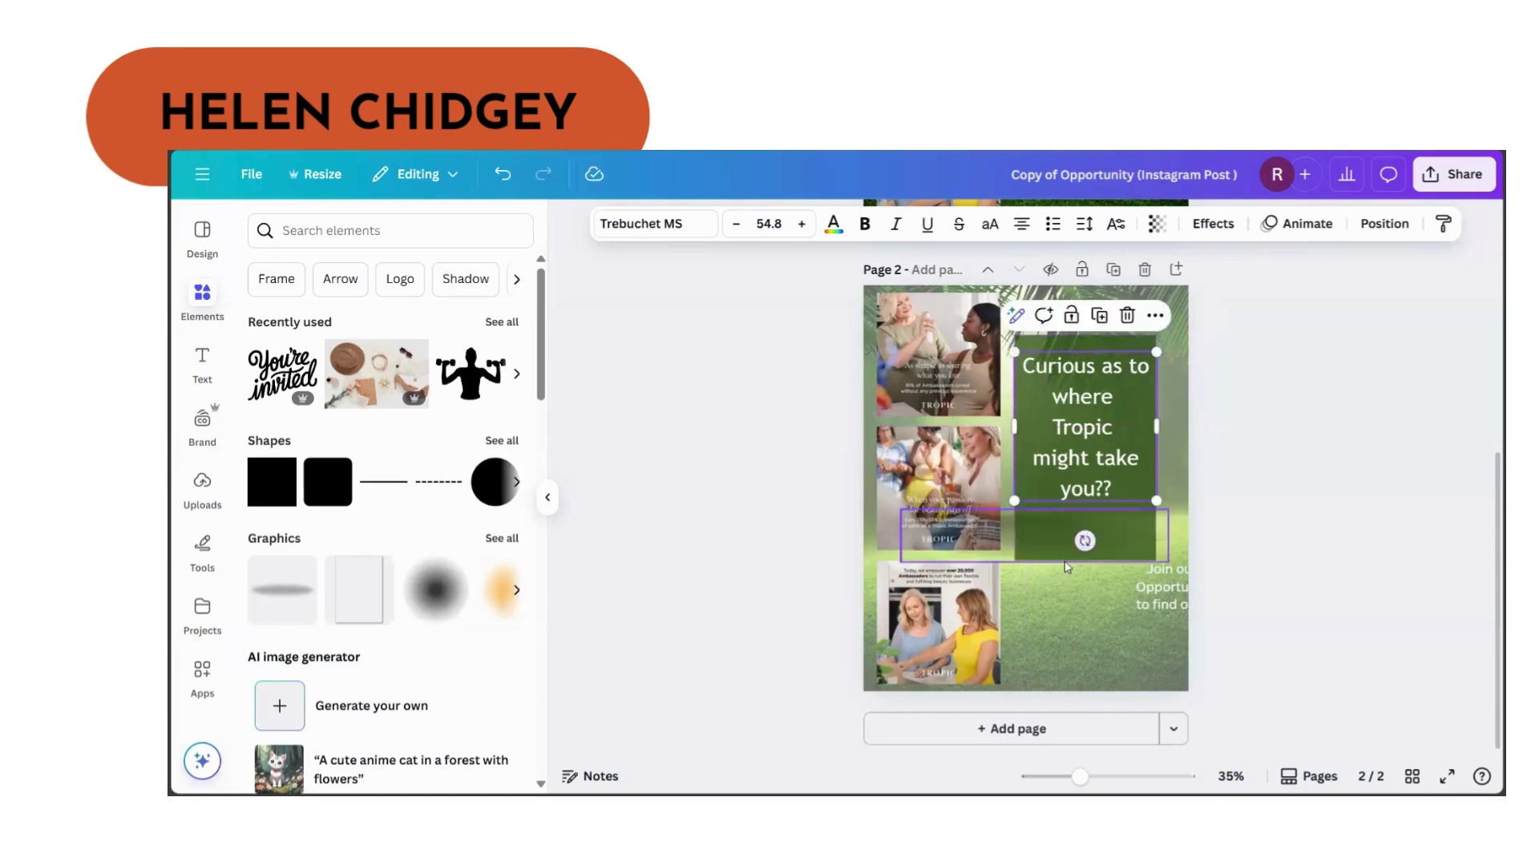
{"action": "left_click", "coordinate": [1087, 547]}
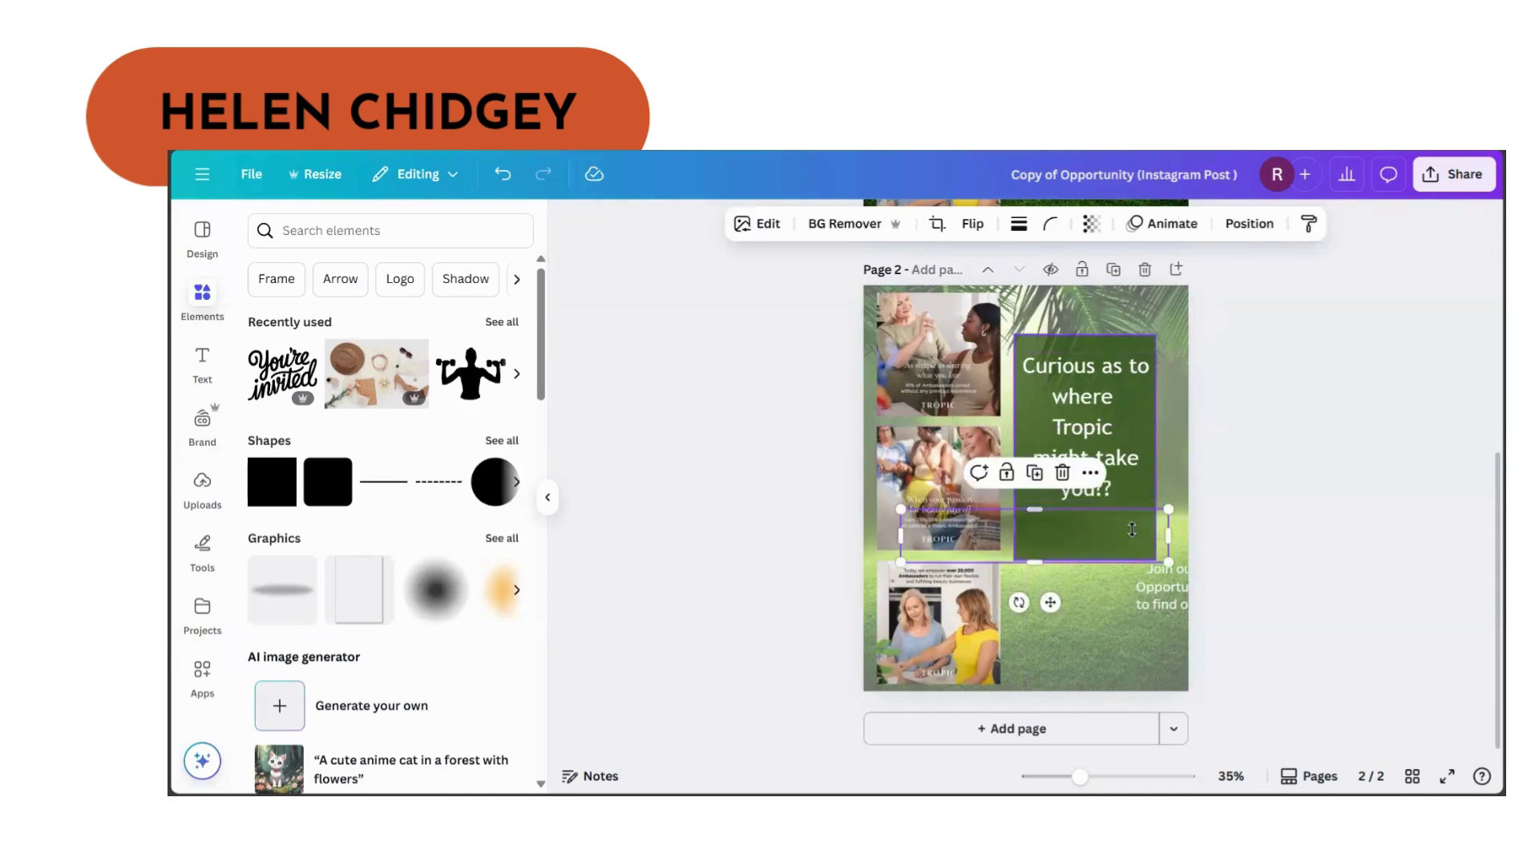
{"action": "left_click", "coordinate": [1089, 545]}
{"action": "left_click_drag", "start_coordinate": [1084, 561], "coordinate": [1088, 527]}
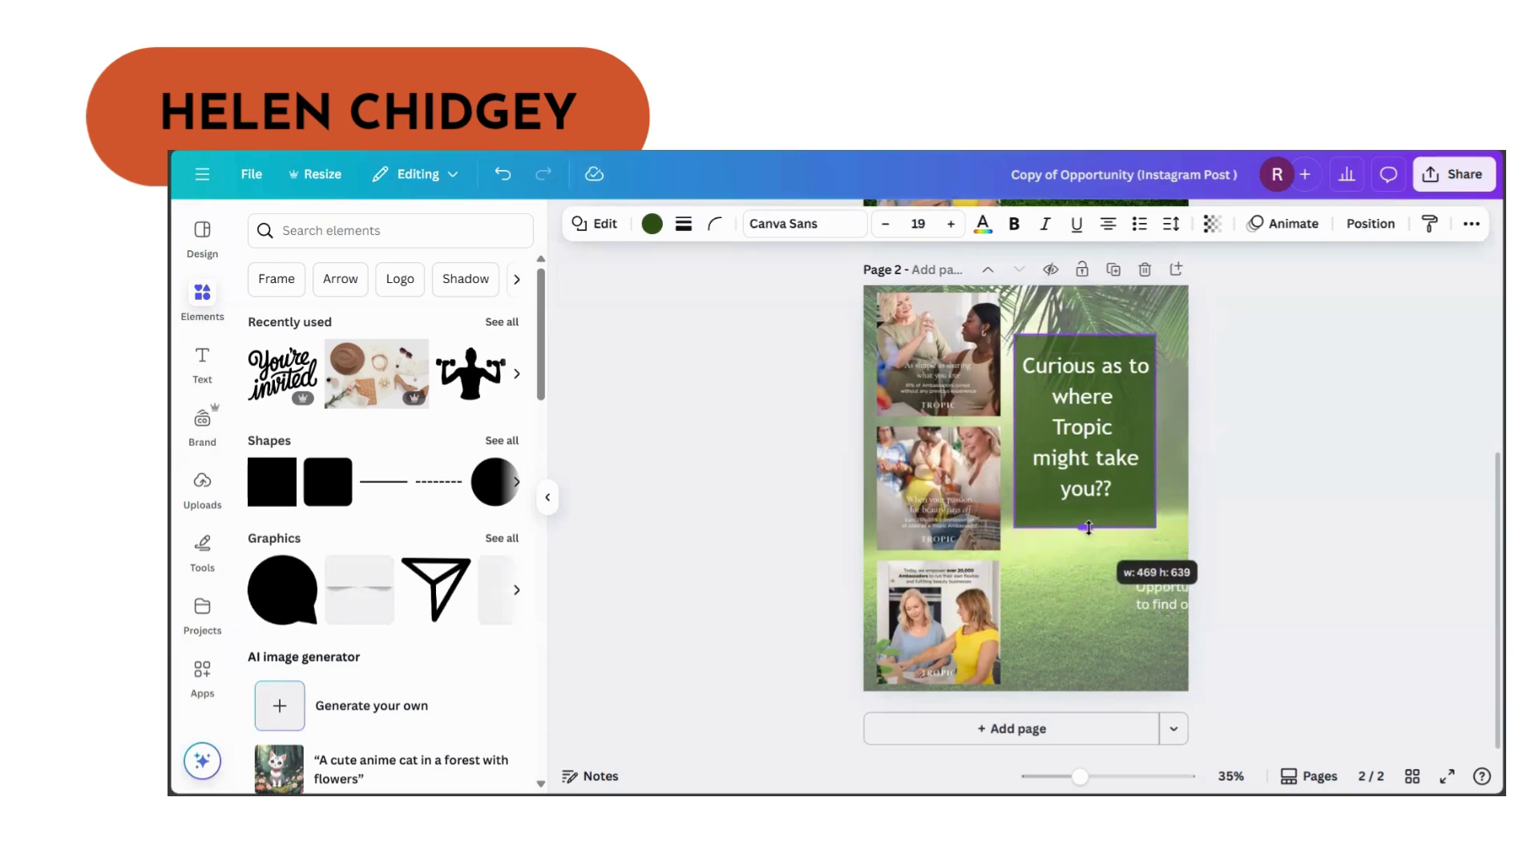
{"action": "left_click_drag", "start_coordinate": [1088, 527], "coordinate": [1089, 527]}
{"action": "left_click", "coordinate": [1361, 517]}
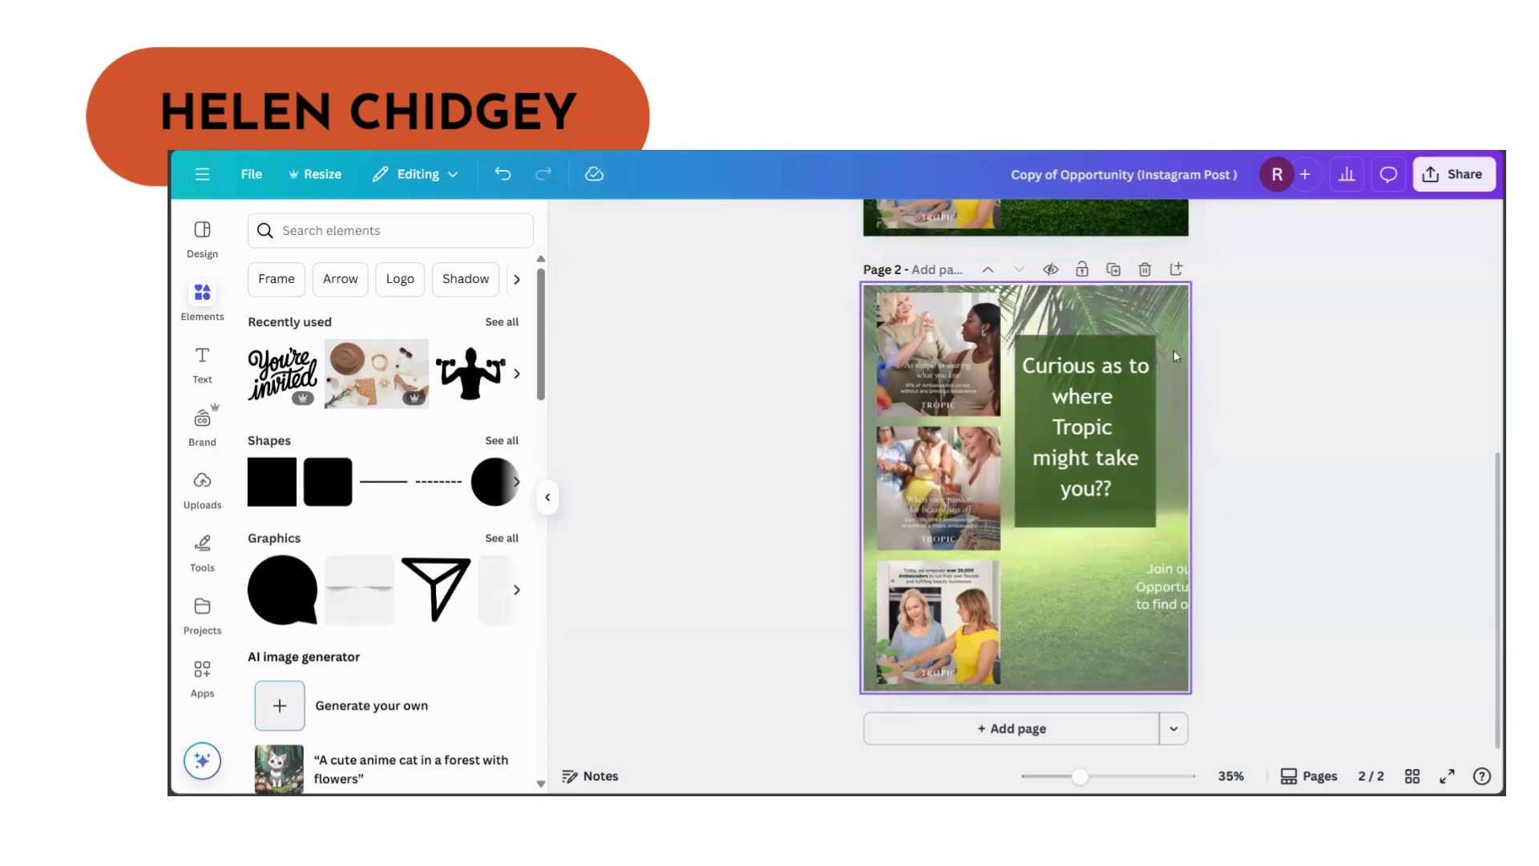
Duplicate the green rectangle as a block about 356 px high beside the bottom photo, and bring the opportunity call text forward over it.
{"action": "left_click", "coordinate": [1119, 347]}
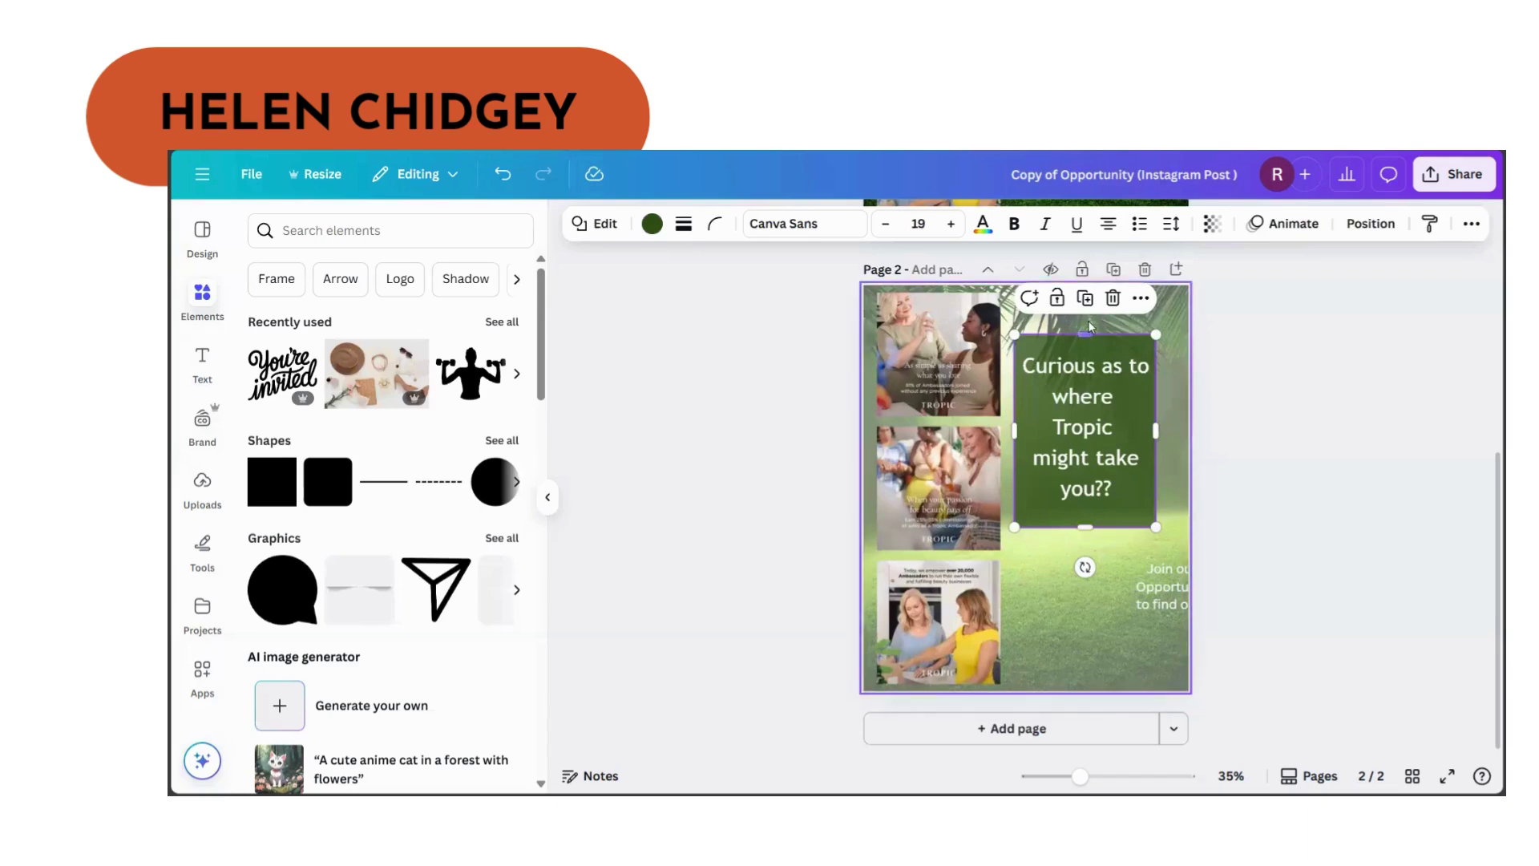
{"action": "left_click_drag", "start_coordinate": [1086, 455], "coordinate": [1087, 622]}
{"action": "left_click_drag", "start_coordinate": [1087, 503], "coordinate": [1078, 617]}
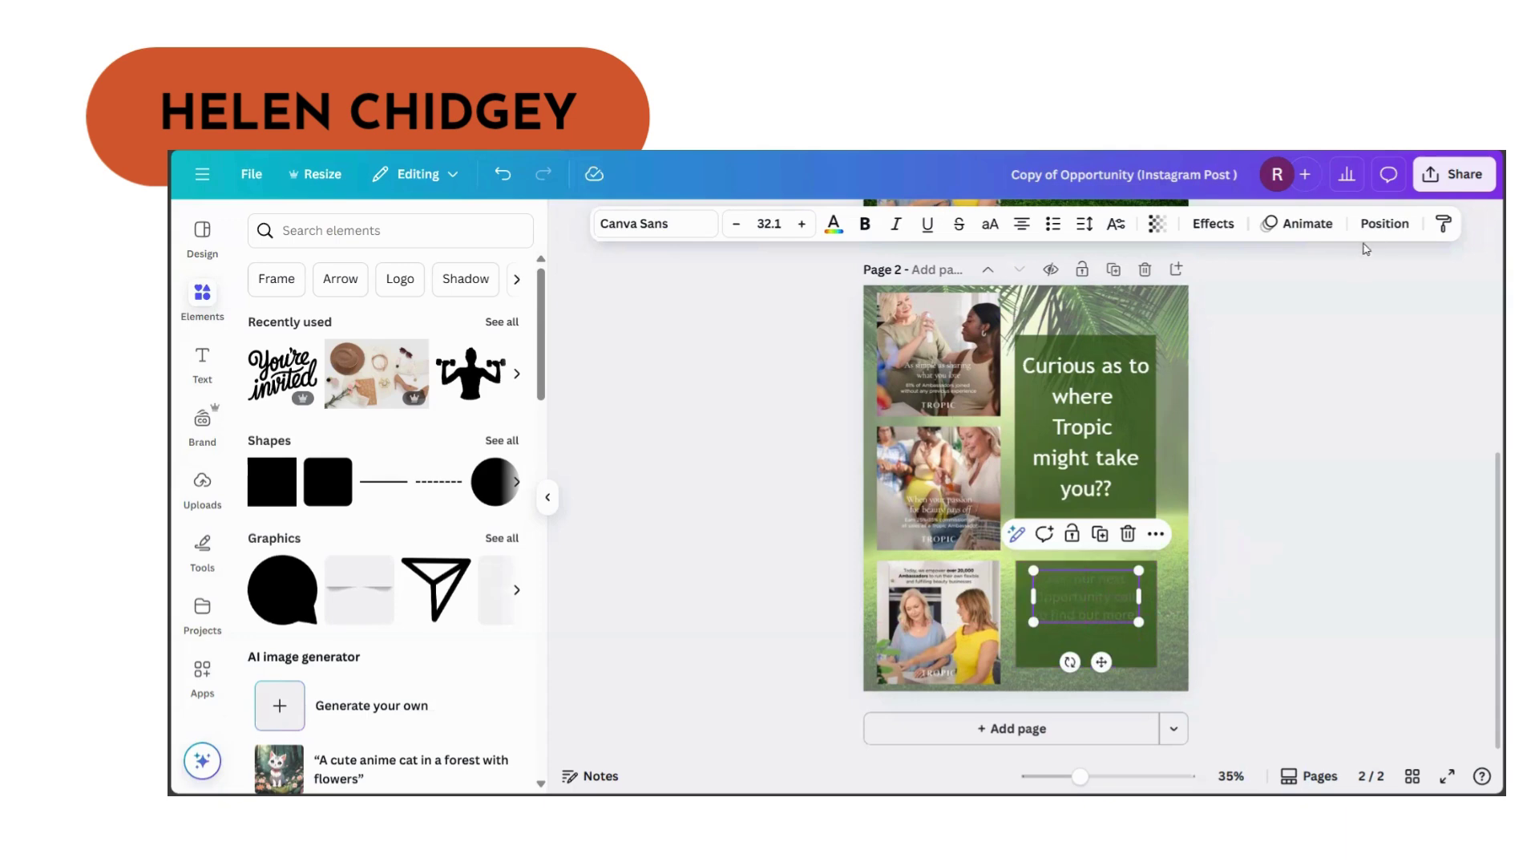
{"action": "left_click", "coordinate": [1383, 224]}
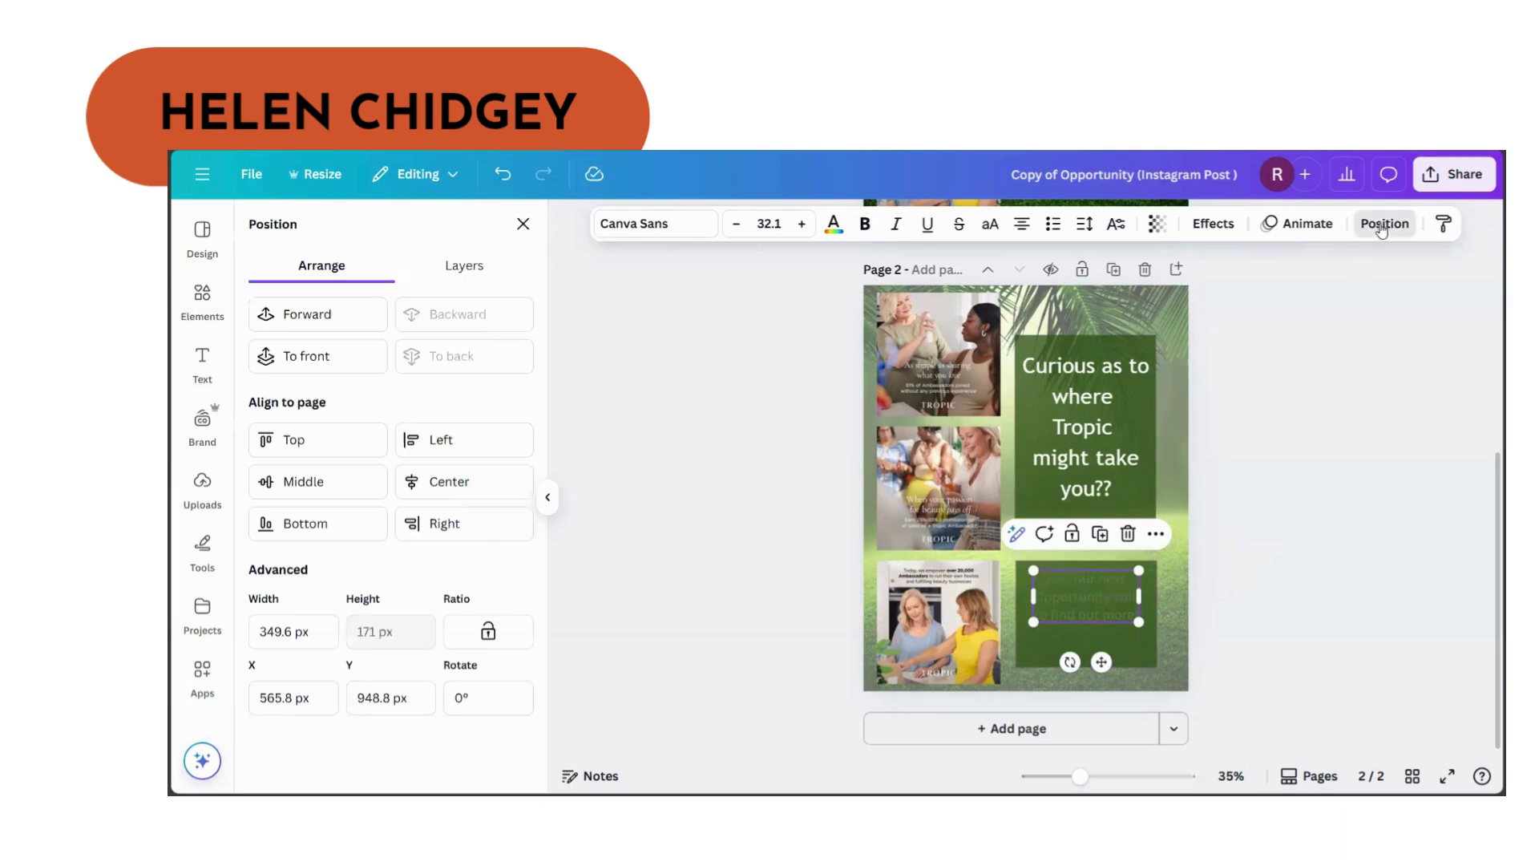
{"action": "left_click", "coordinate": [340, 314]}
Resize the lower rectangle to about 237 px high, extend it to the page's right edge, and shift its text right.
{"action": "left_click", "coordinate": [1087, 633]}
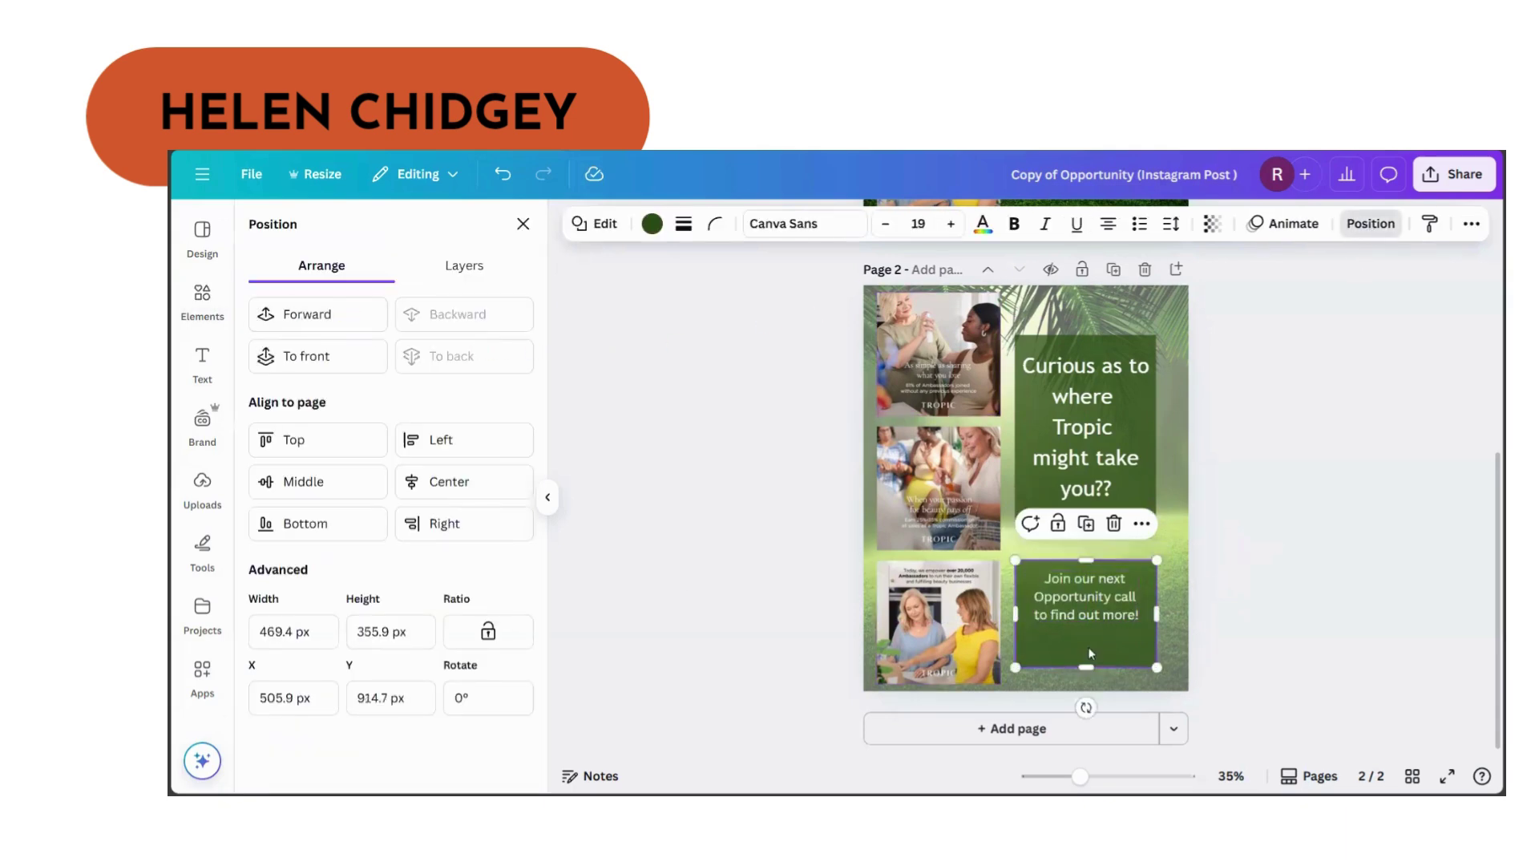
{"action": "left_click_drag", "start_coordinate": [1087, 665], "coordinate": [1086, 630]}
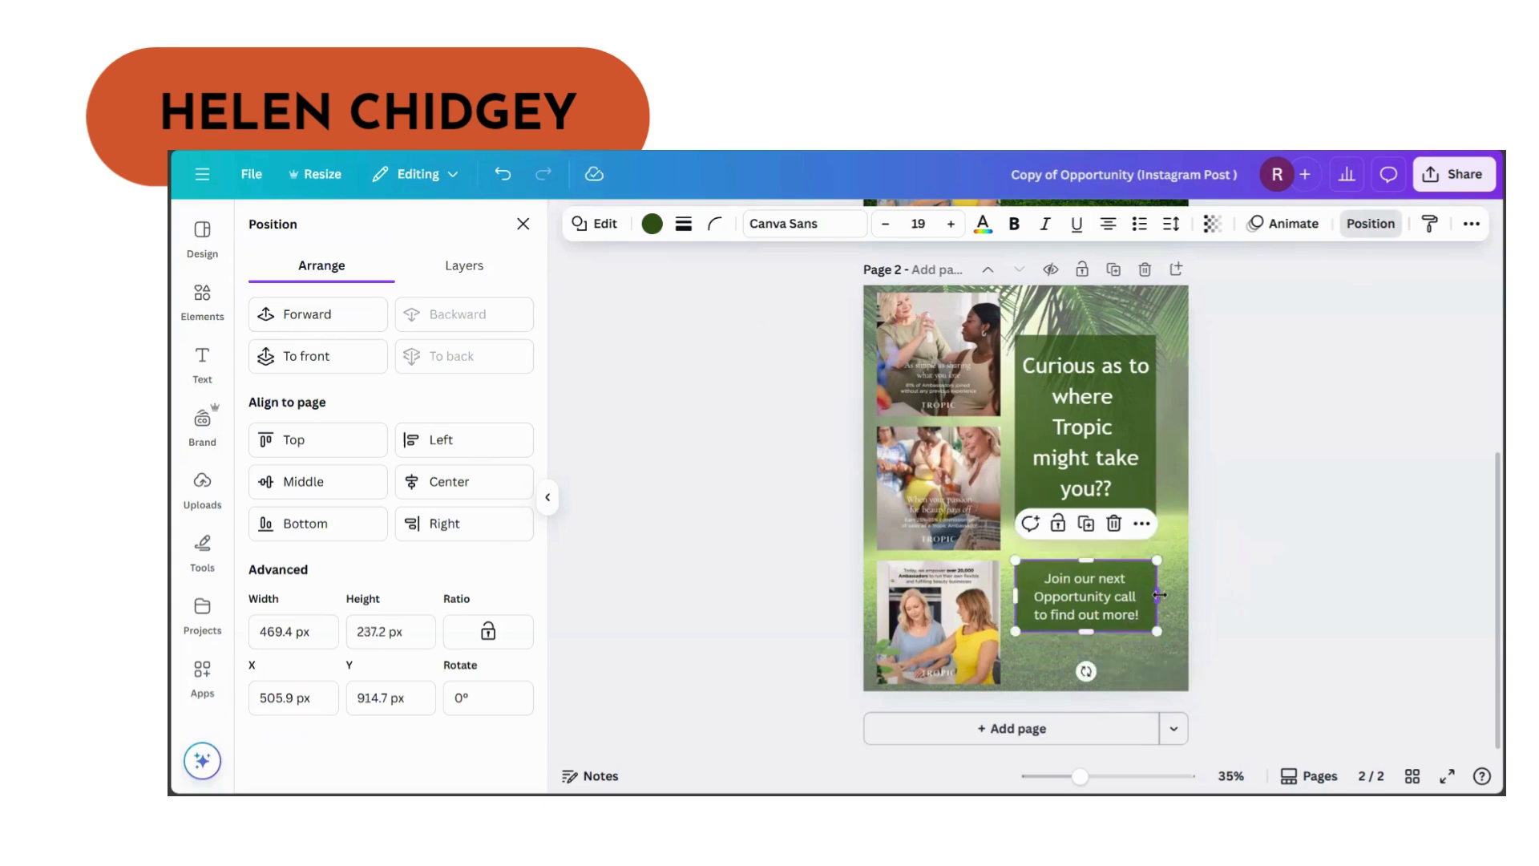
{"action": "left_click_drag", "start_coordinate": [1174, 593], "coordinate": [1291, 595]}
{"action": "left_click", "coordinate": [1329, 457]}
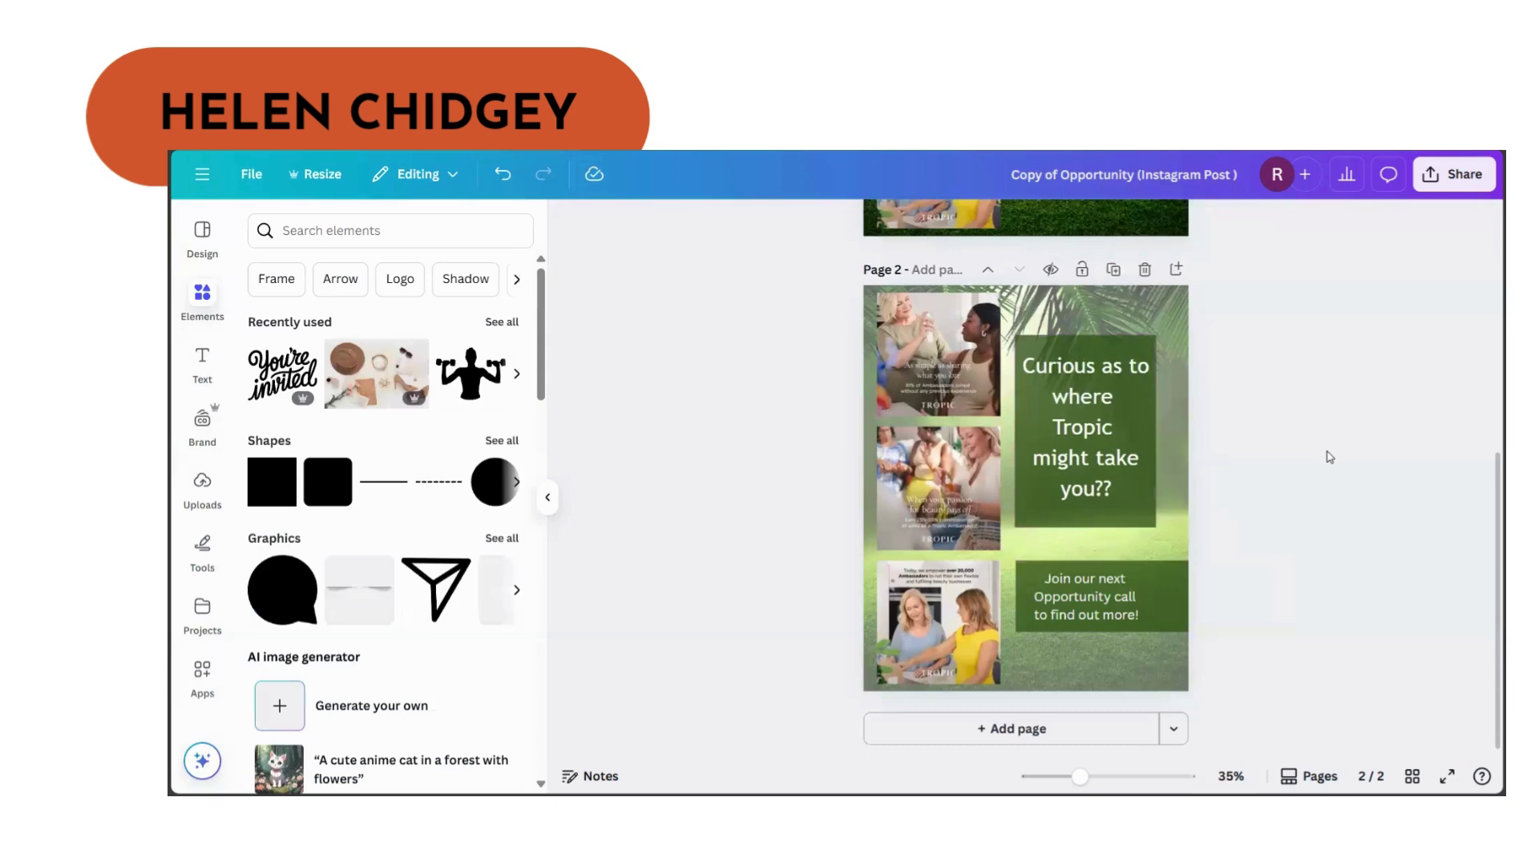
{"action": "left_click", "coordinate": [1085, 603]}
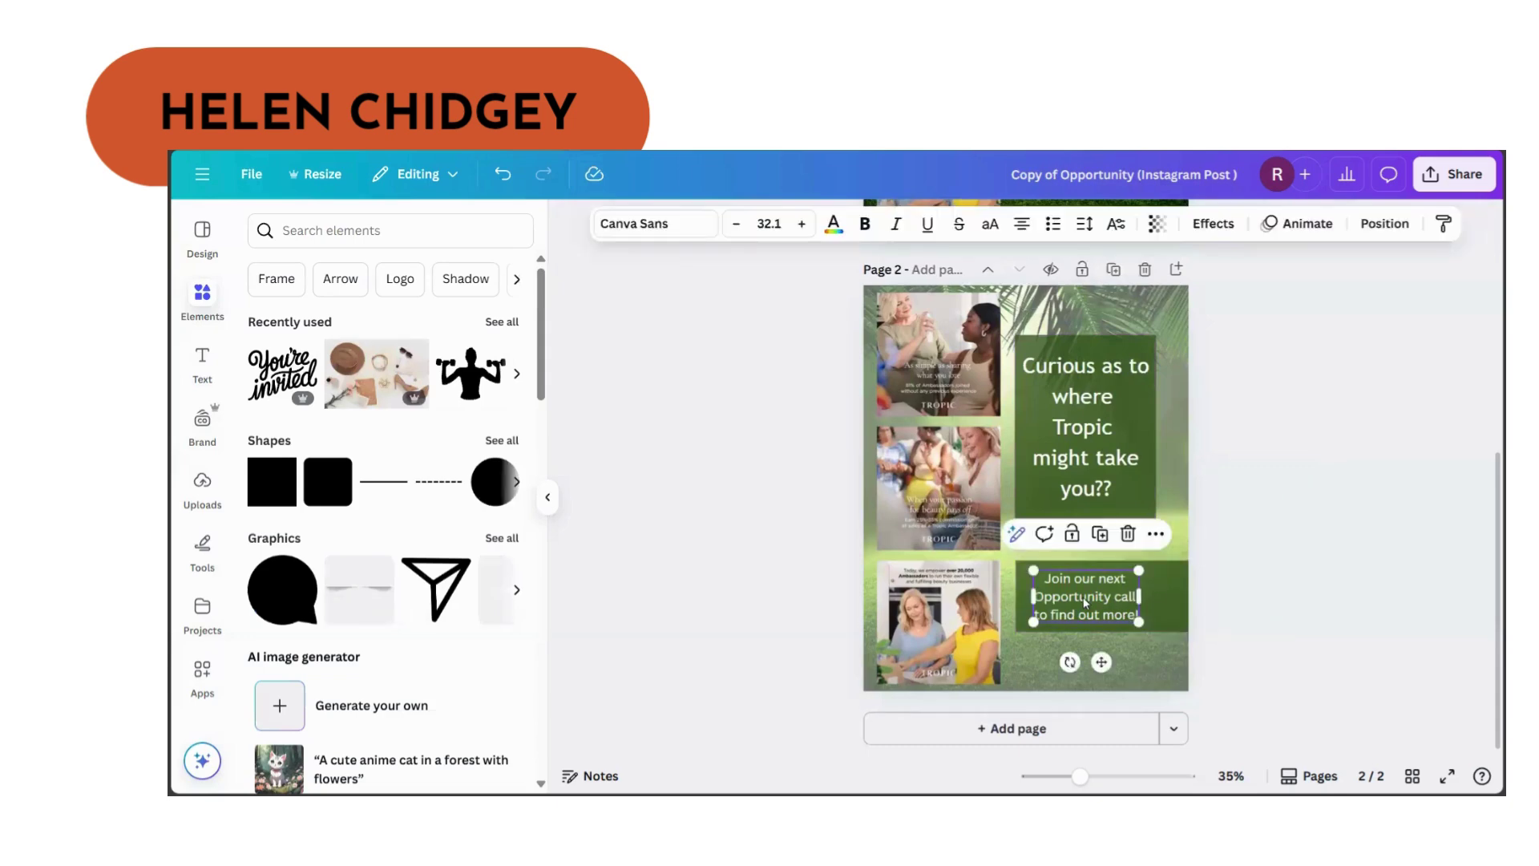
{"action": "left_click_drag", "start_coordinate": [1085, 603], "coordinate": [1119, 597]}
{"action": "left_click", "coordinate": [1298, 538]}
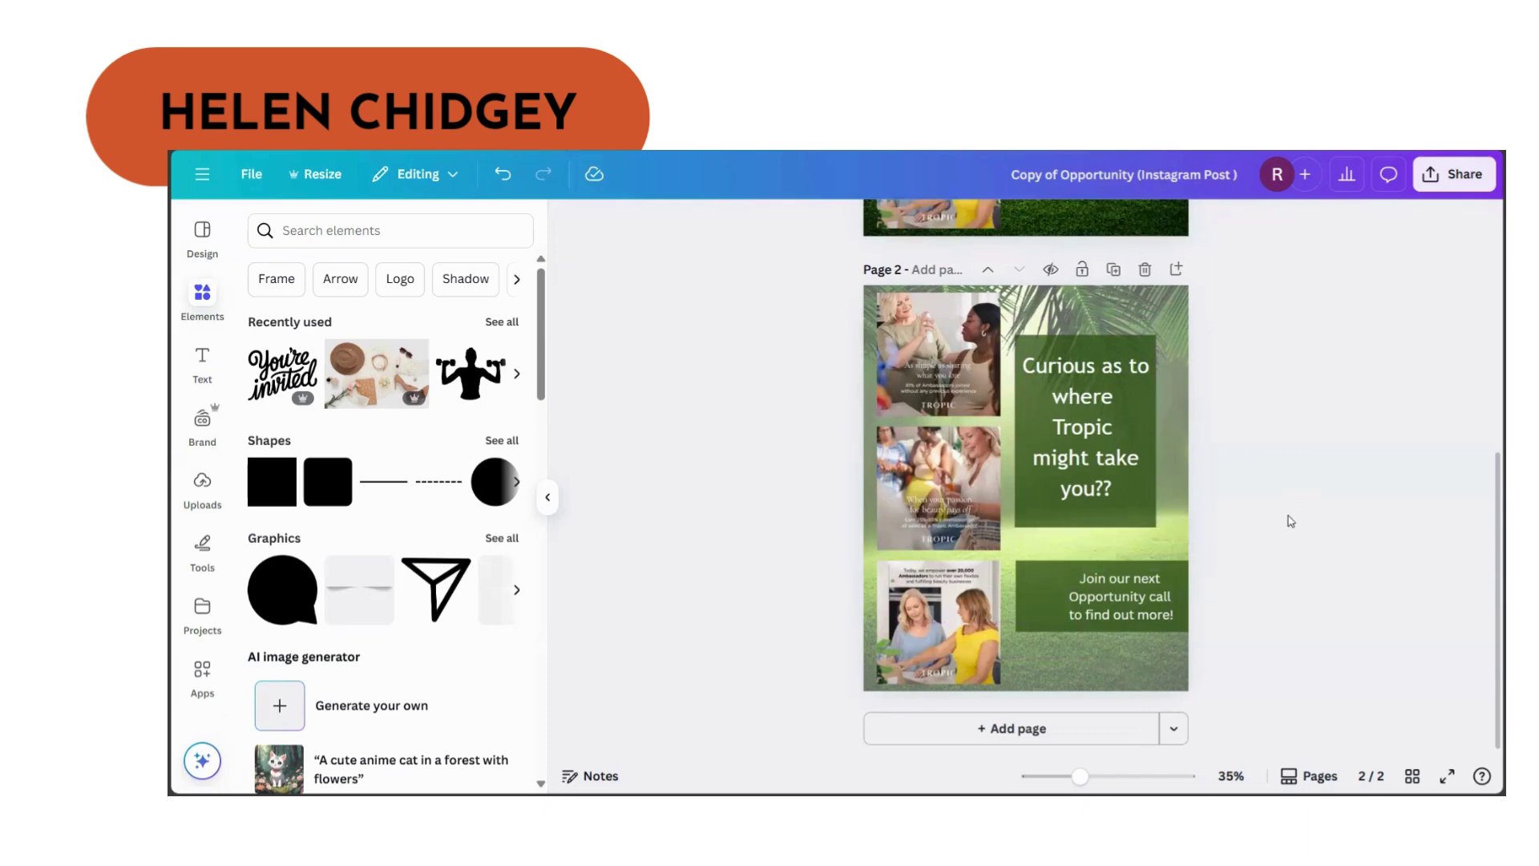
Search graphics for "zoom", insert the outlined video-camera speech bubble, and shrink it to fit left of the opportunity call text.
{"action": "left_click", "coordinate": [305, 232]}
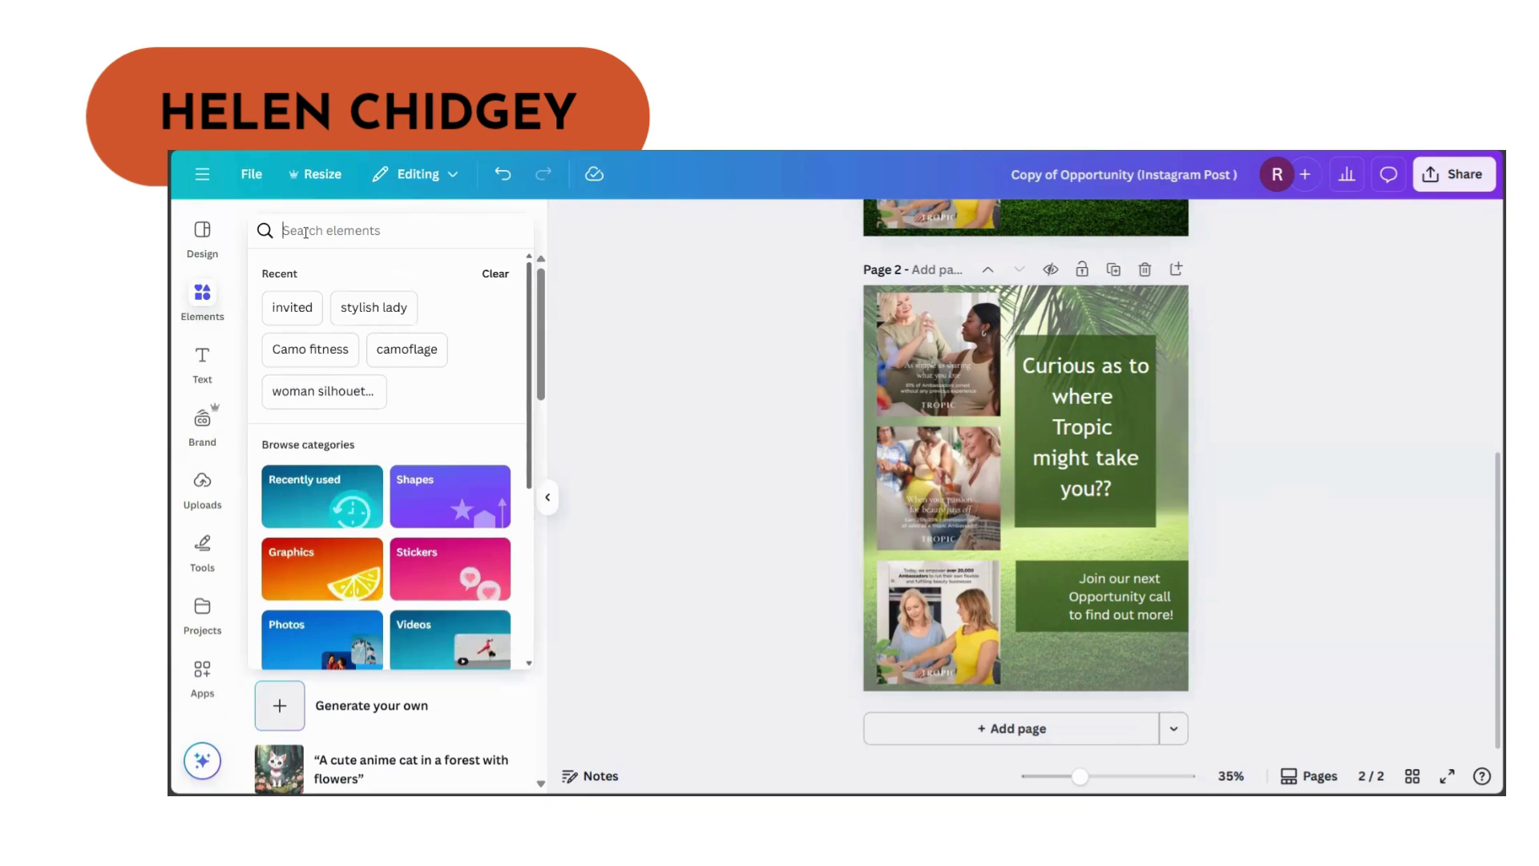
{"action": "type", "text": "zoom"}
{"action": "key", "text": "Return"}
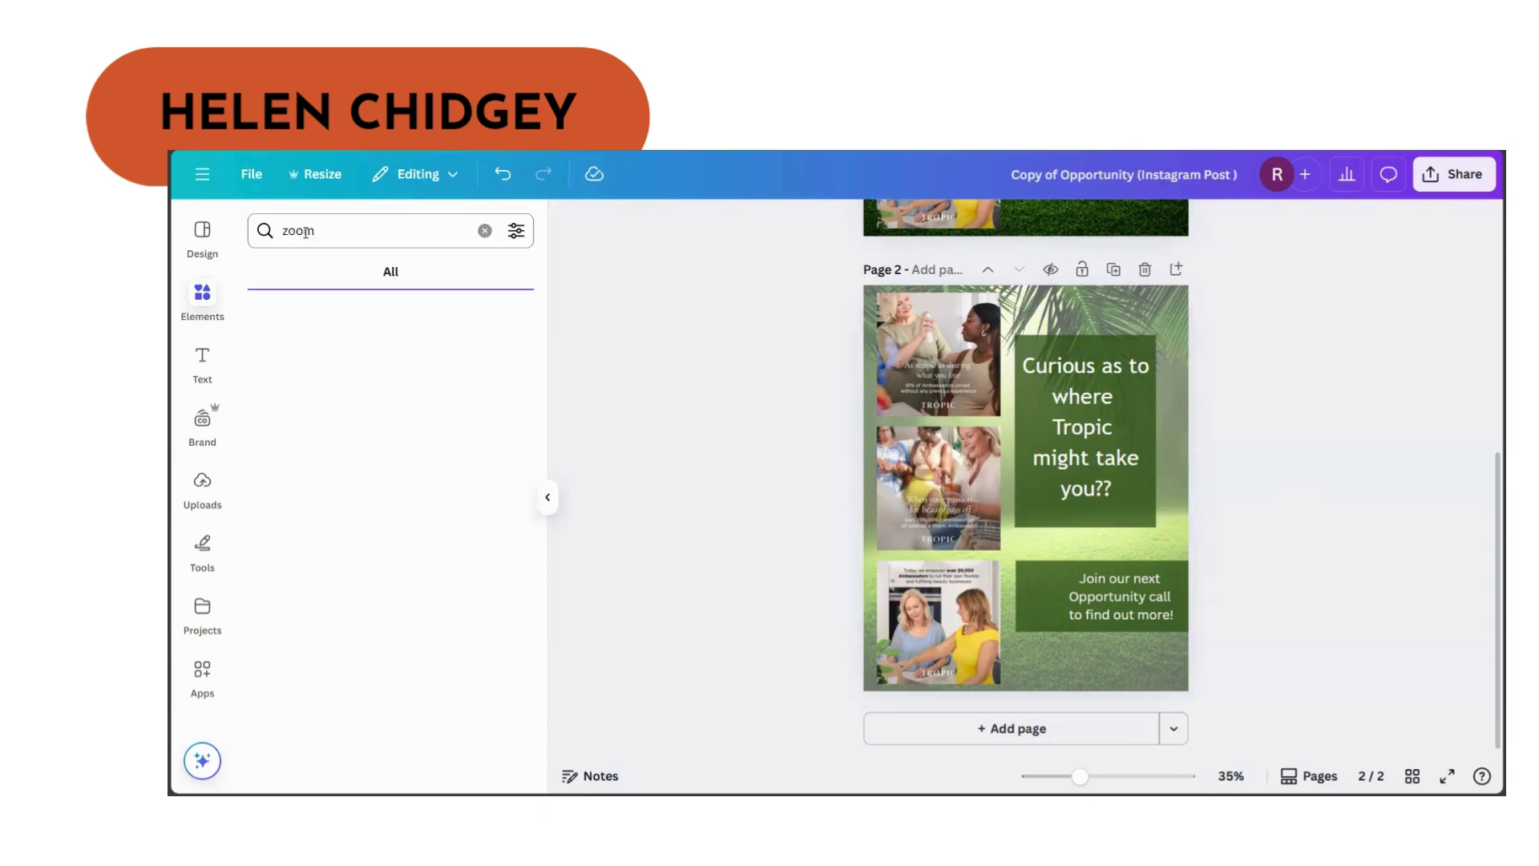
{"action": "left_click", "coordinate": [311, 274]}
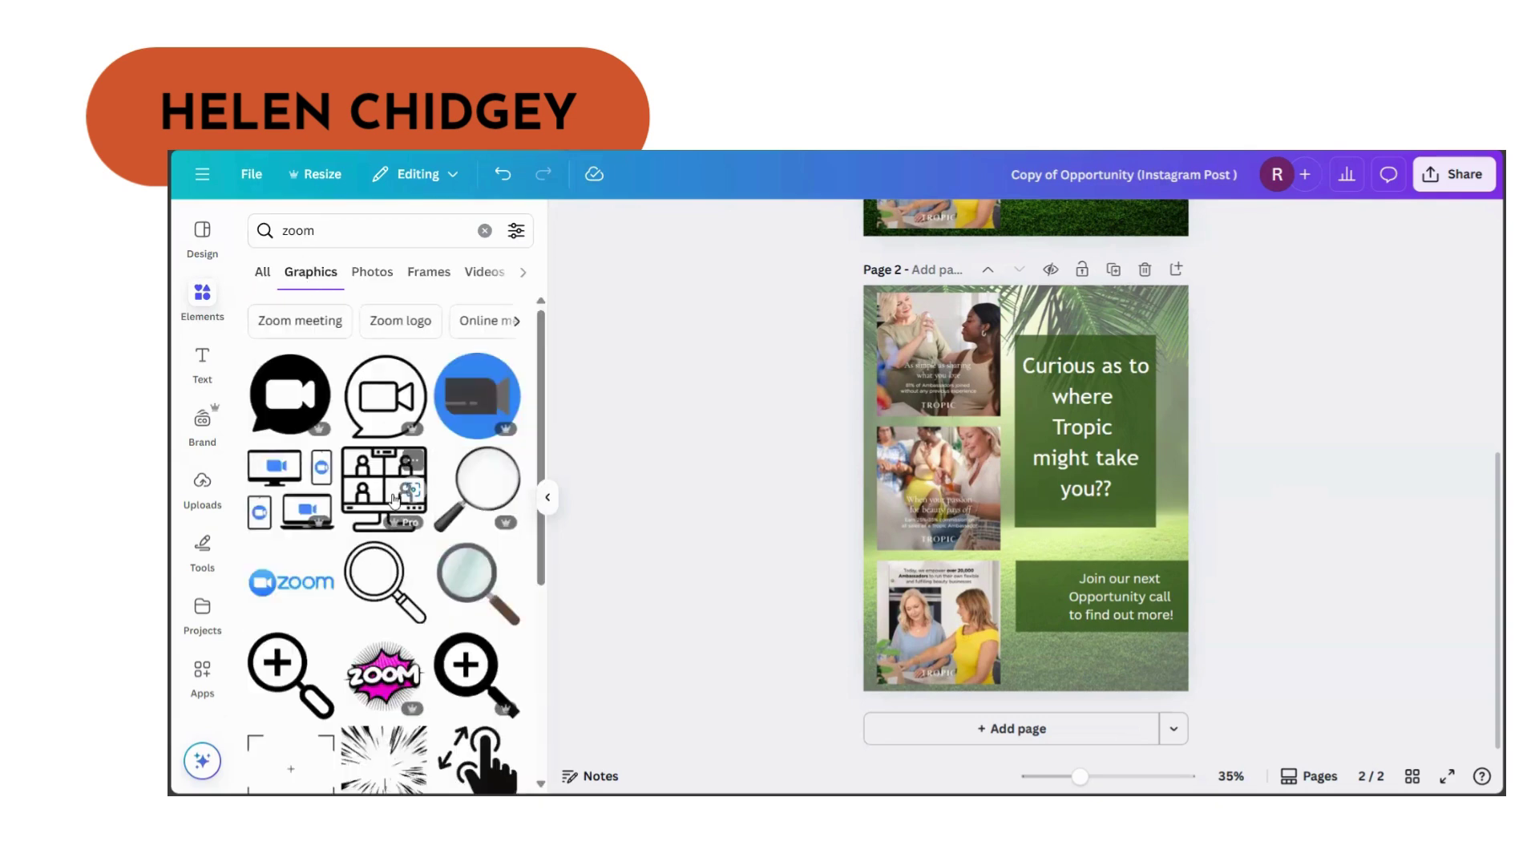
{"action": "left_click", "coordinate": [375, 396]}
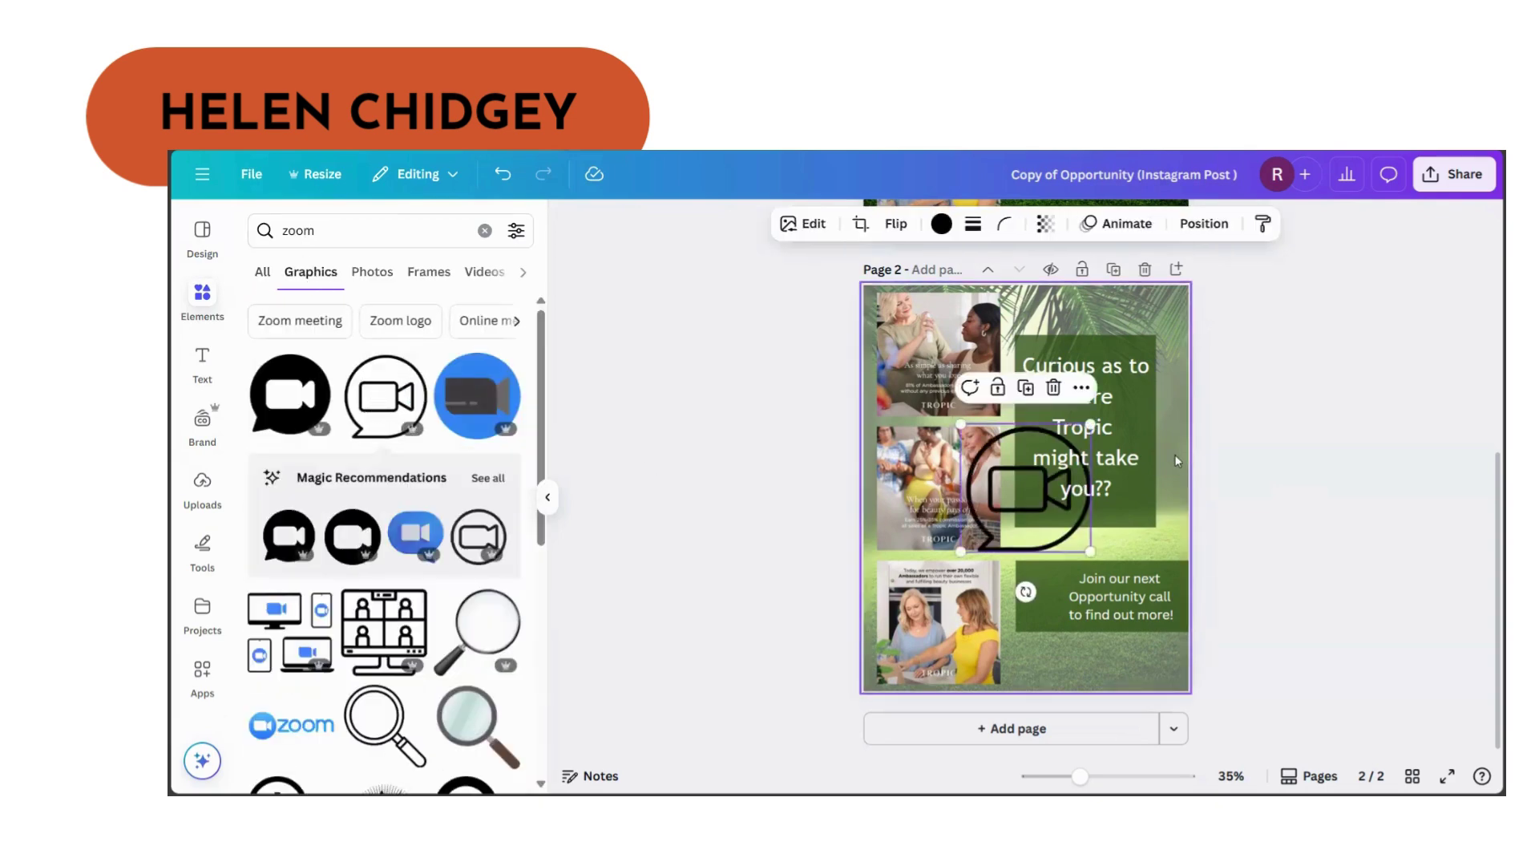
{"action": "left_click_drag", "start_coordinate": [1091, 423], "coordinate": [1046, 588]}
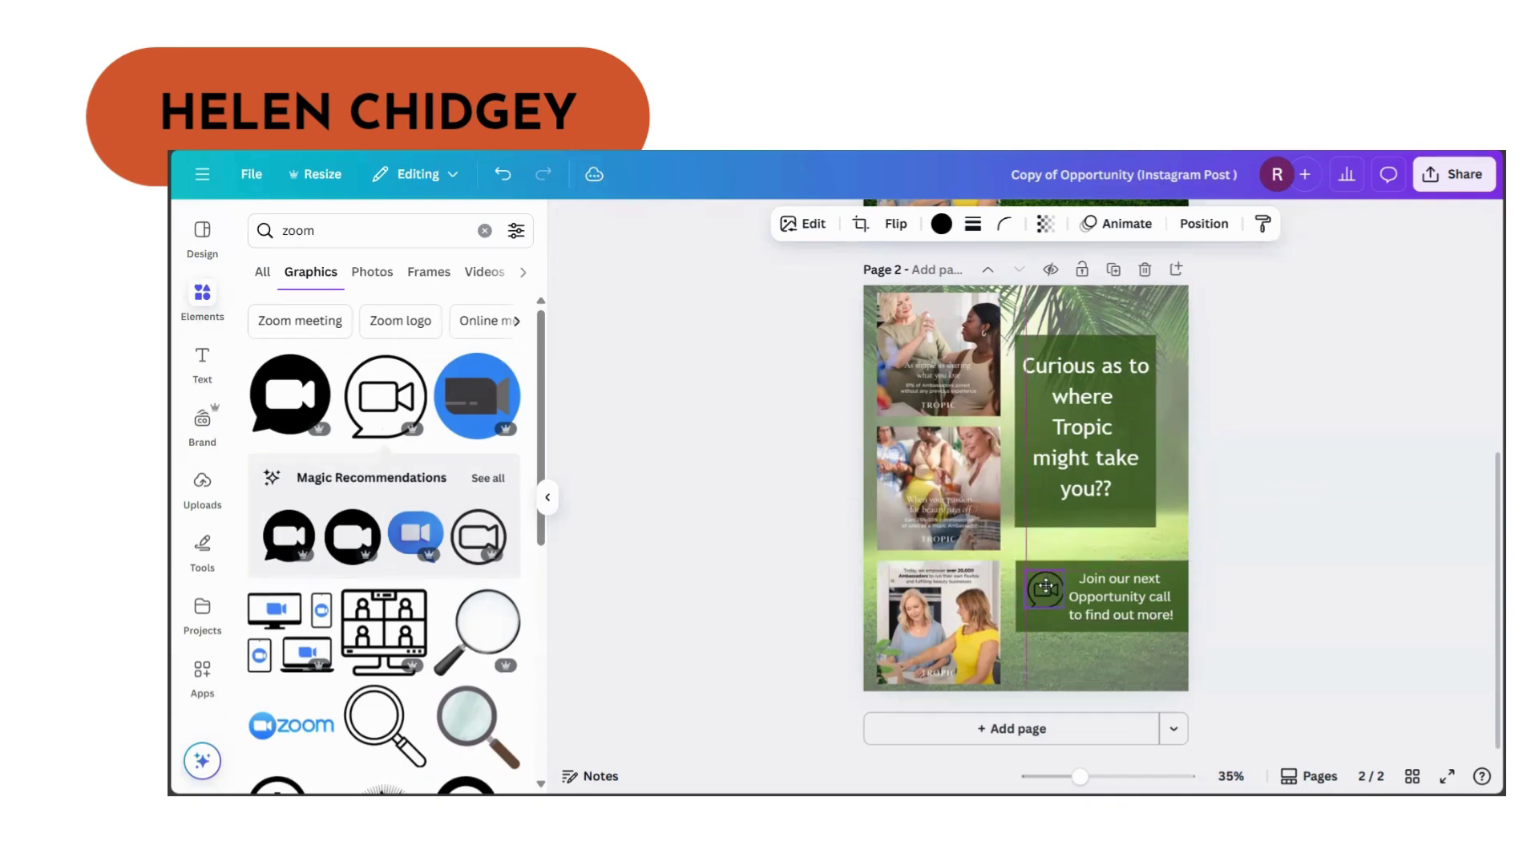
{"action": "left_click", "coordinate": [1265, 553]}
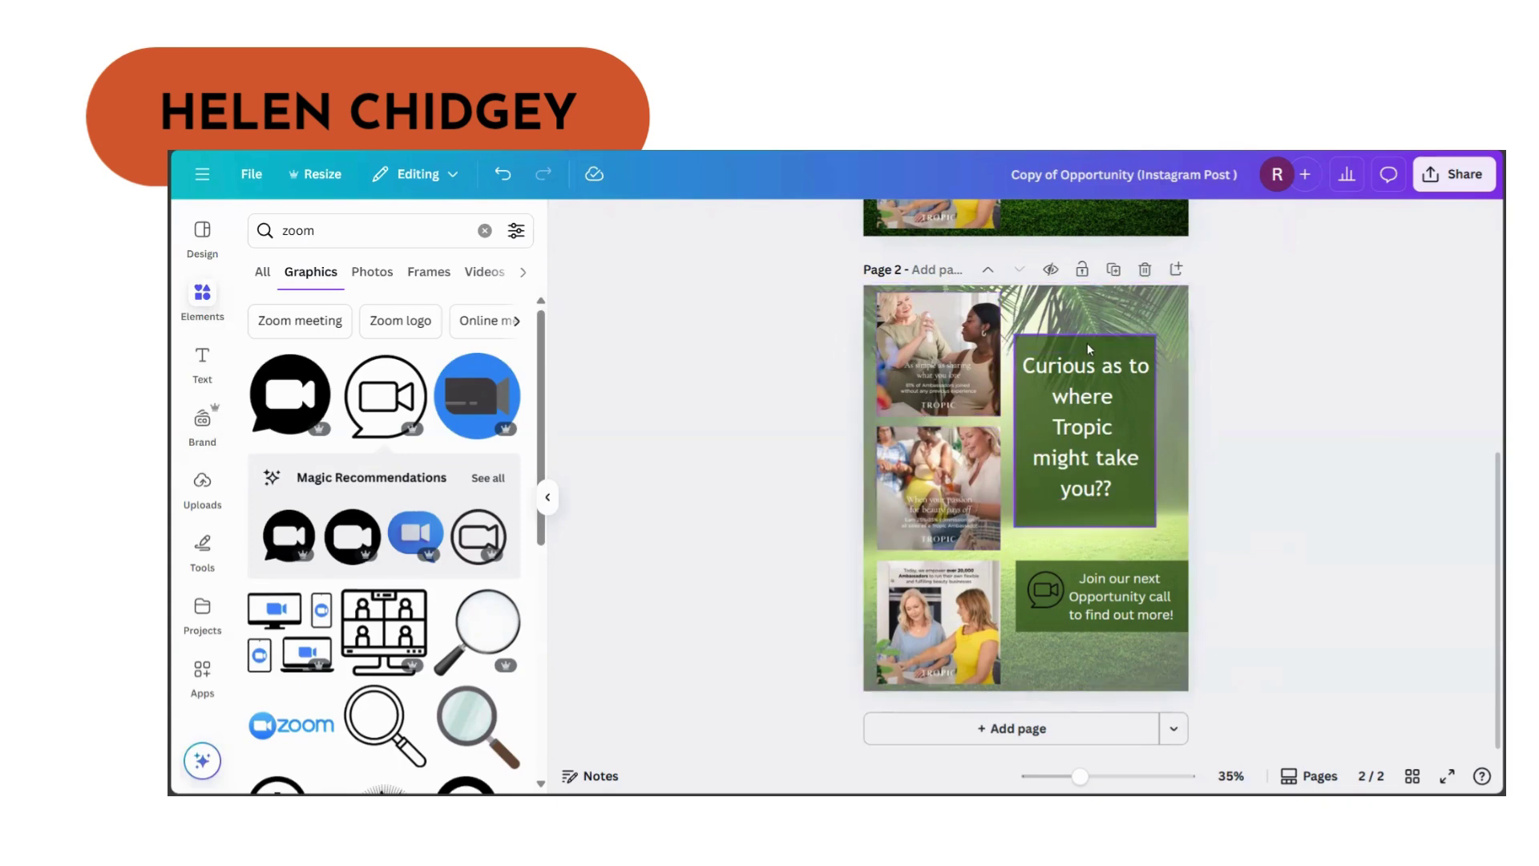
Add a square shape over the photo column and stretch it into a full-height strip about 255 by 1416 px.
{"action": "left_click", "coordinate": [484, 230]}
{"action": "left_click", "coordinate": [271, 488]}
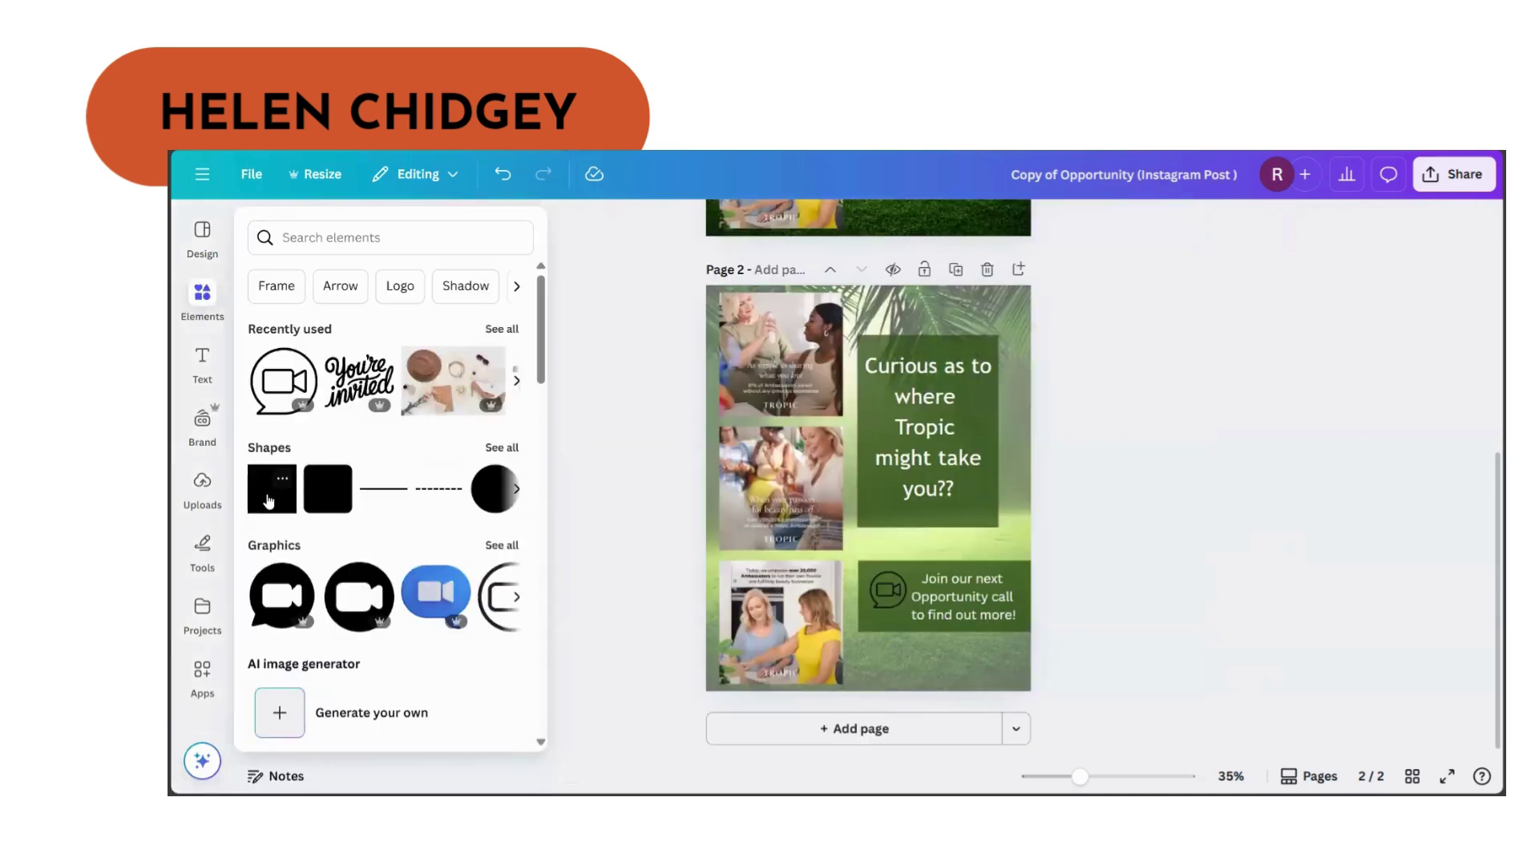
{"action": "double_click", "coordinate": [882, 522]}
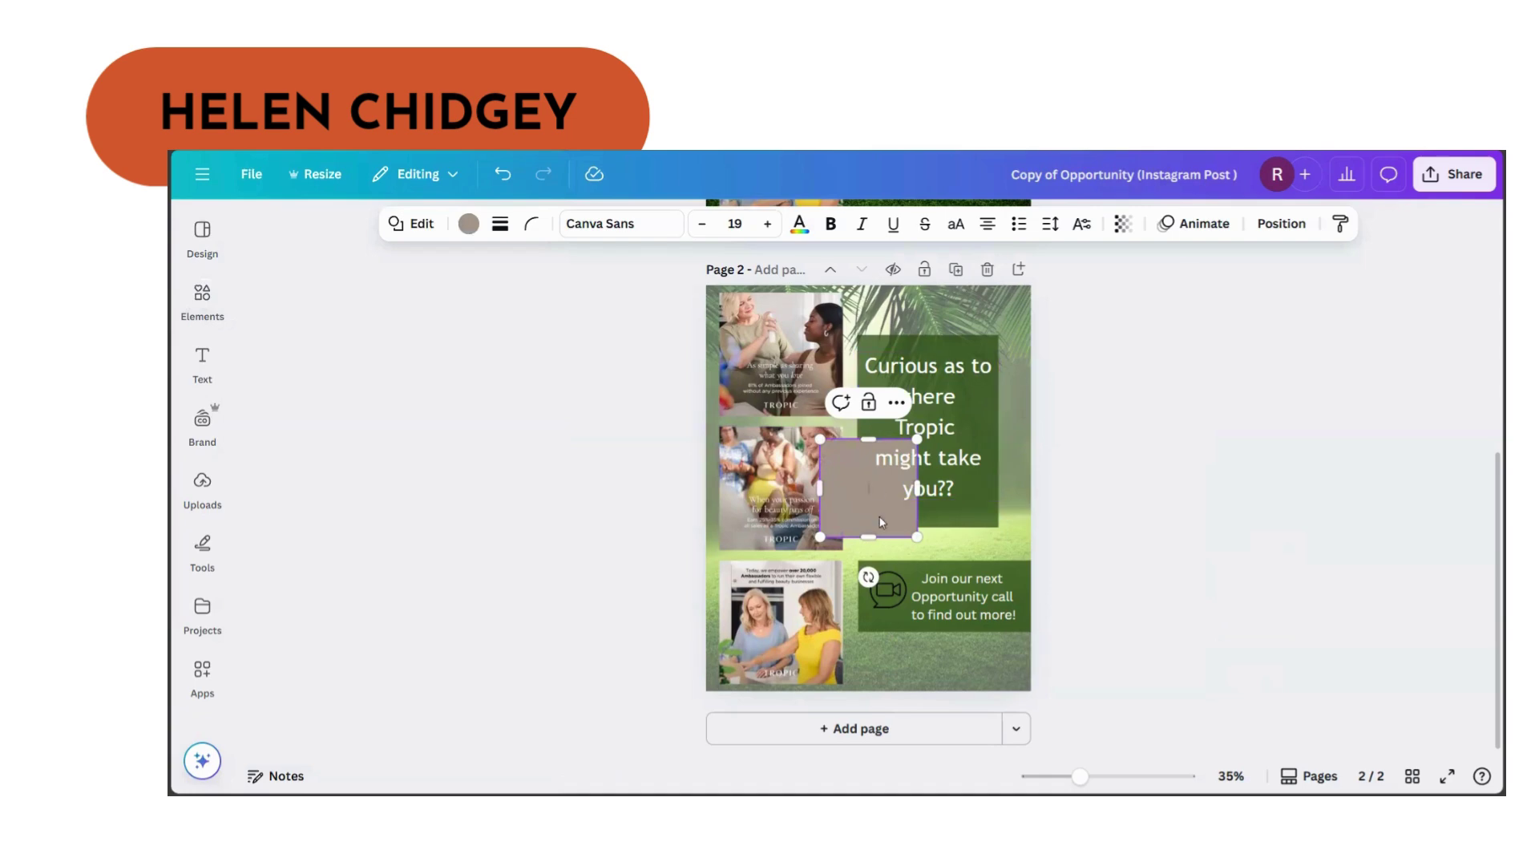
{"action": "left_click_drag", "start_coordinate": [850, 485], "coordinate": [815, 324]}
{"action": "left_click_drag", "start_coordinate": [776, 371], "coordinate": [804, 696]}
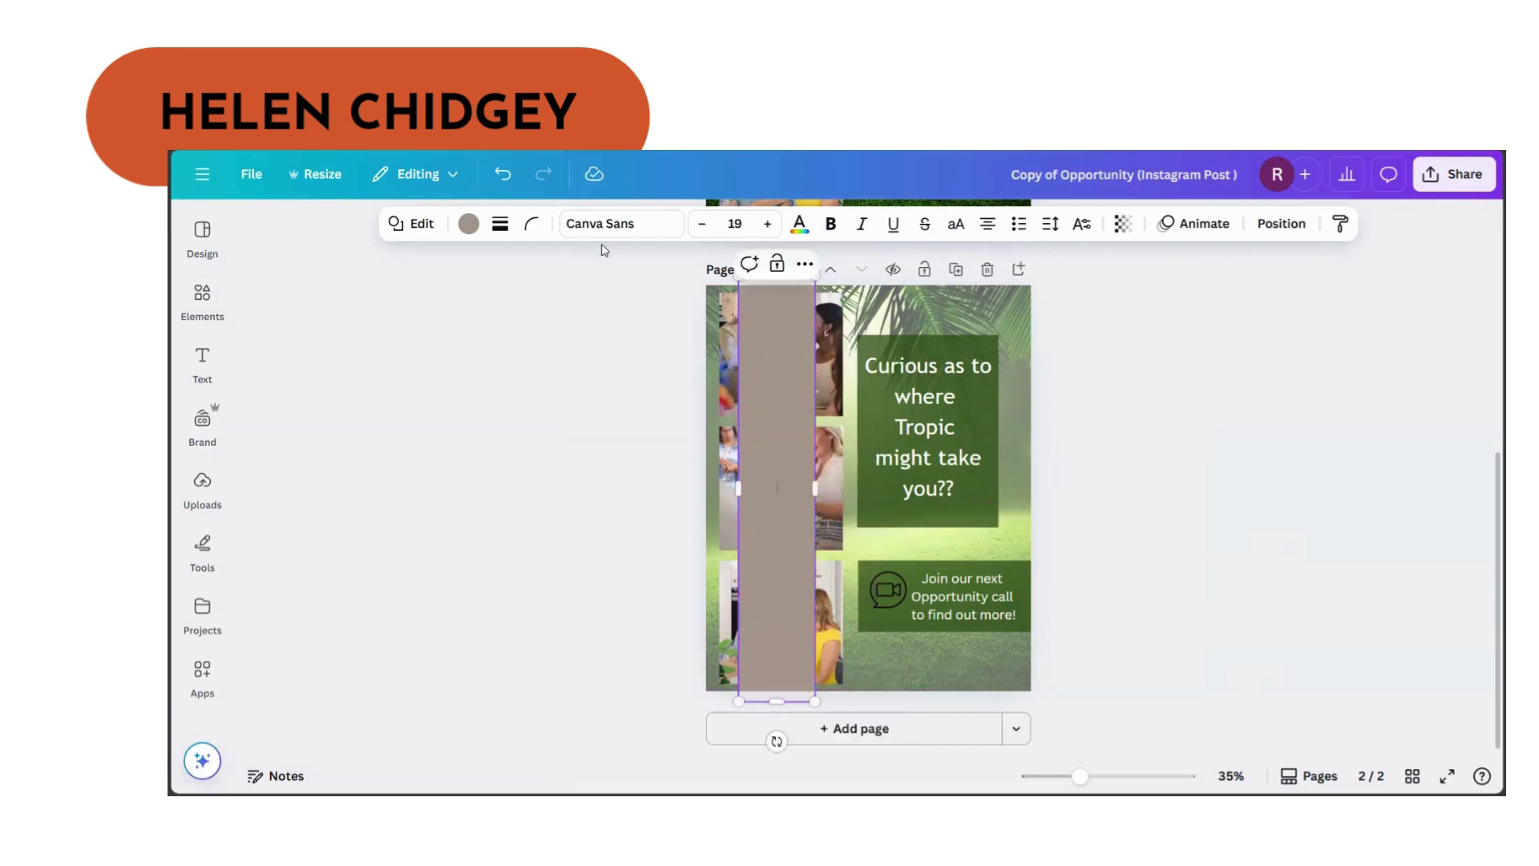
Colour the vertical strip the dark green from the background photo's colours and send it backward behind all three photos.
{"action": "left_click", "coordinate": [469, 223]}
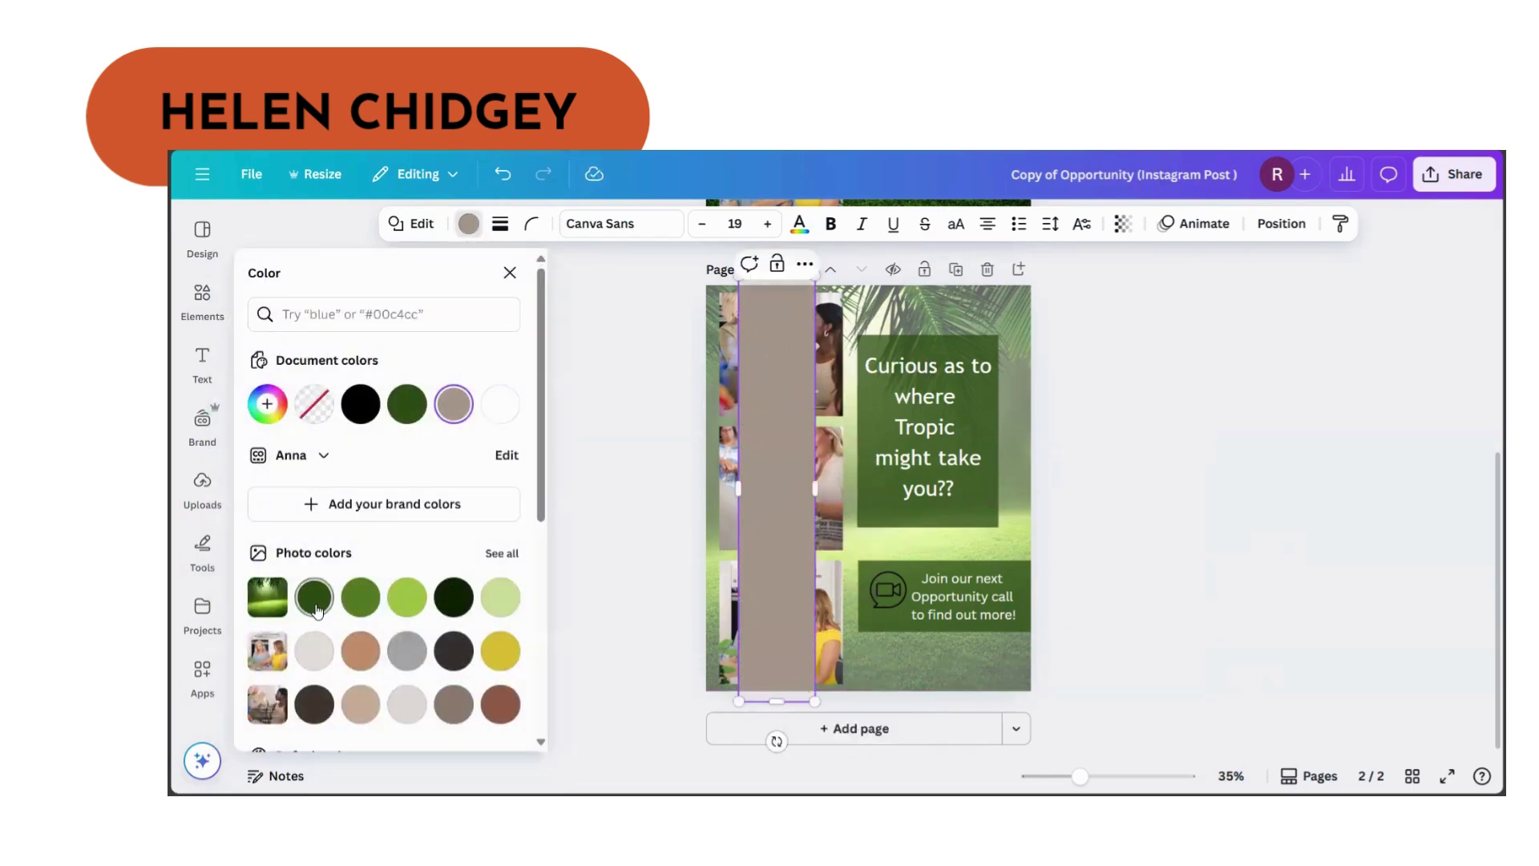
{"action": "left_click", "coordinate": [313, 597]}
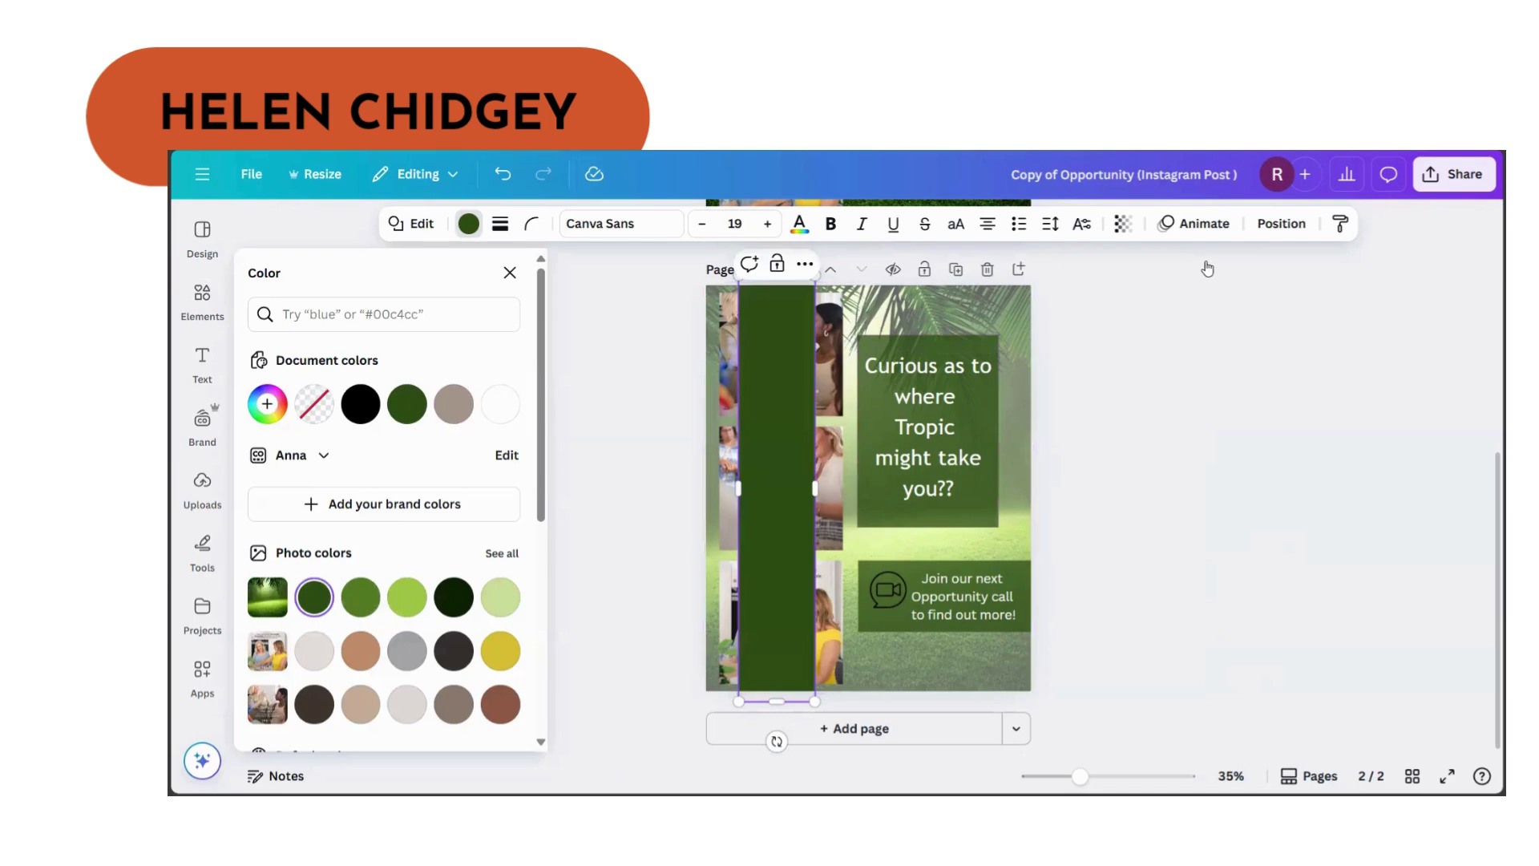
{"action": "left_click", "coordinate": [1281, 224]}
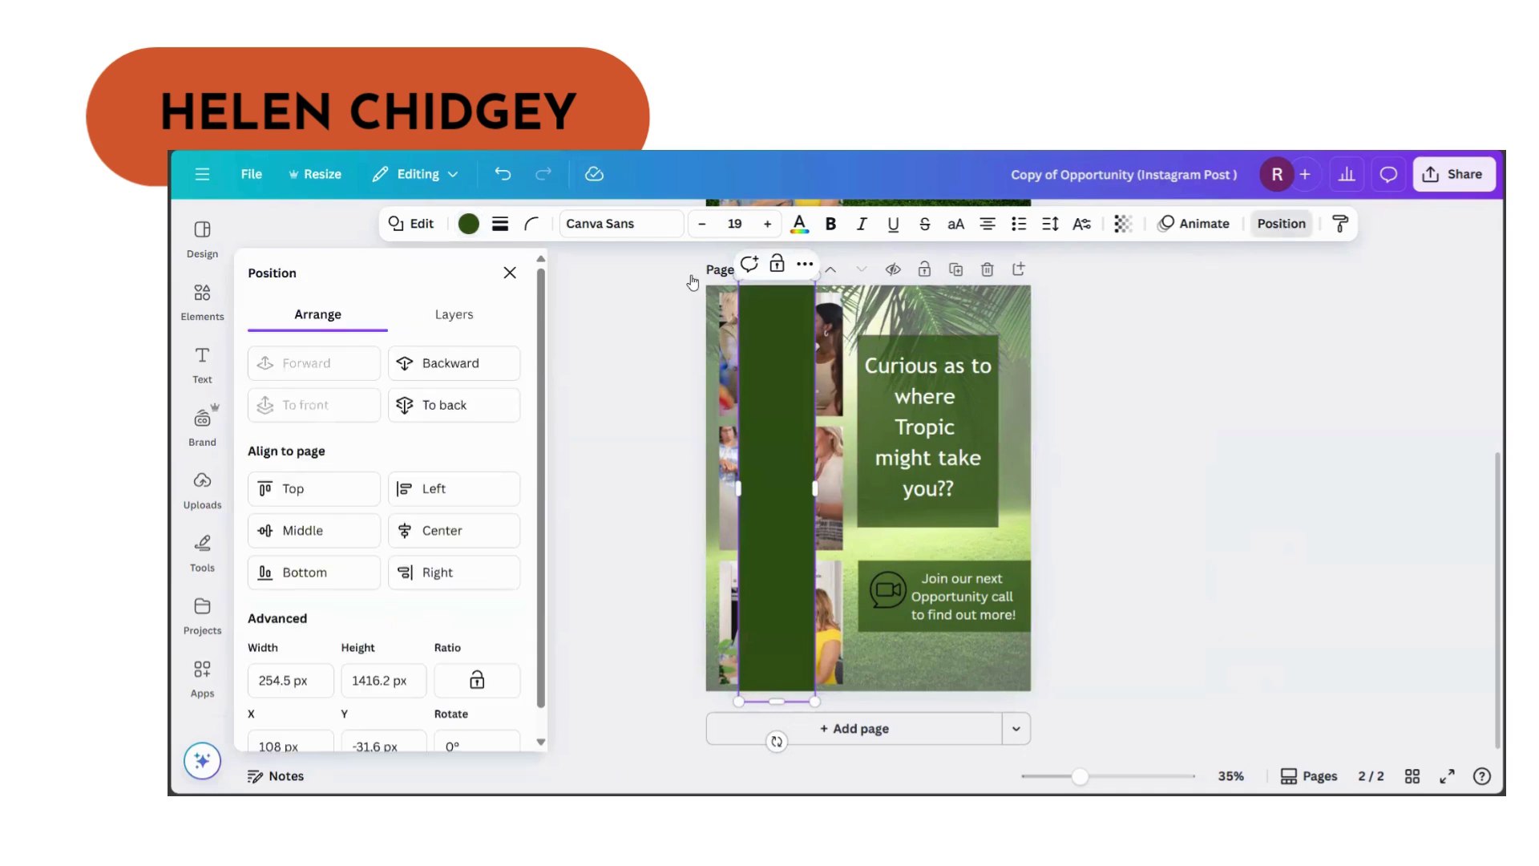
{"action": "left_click", "coordinate": [431, 365]}
{"action": "left_click", "coordinate": [431, 364]}
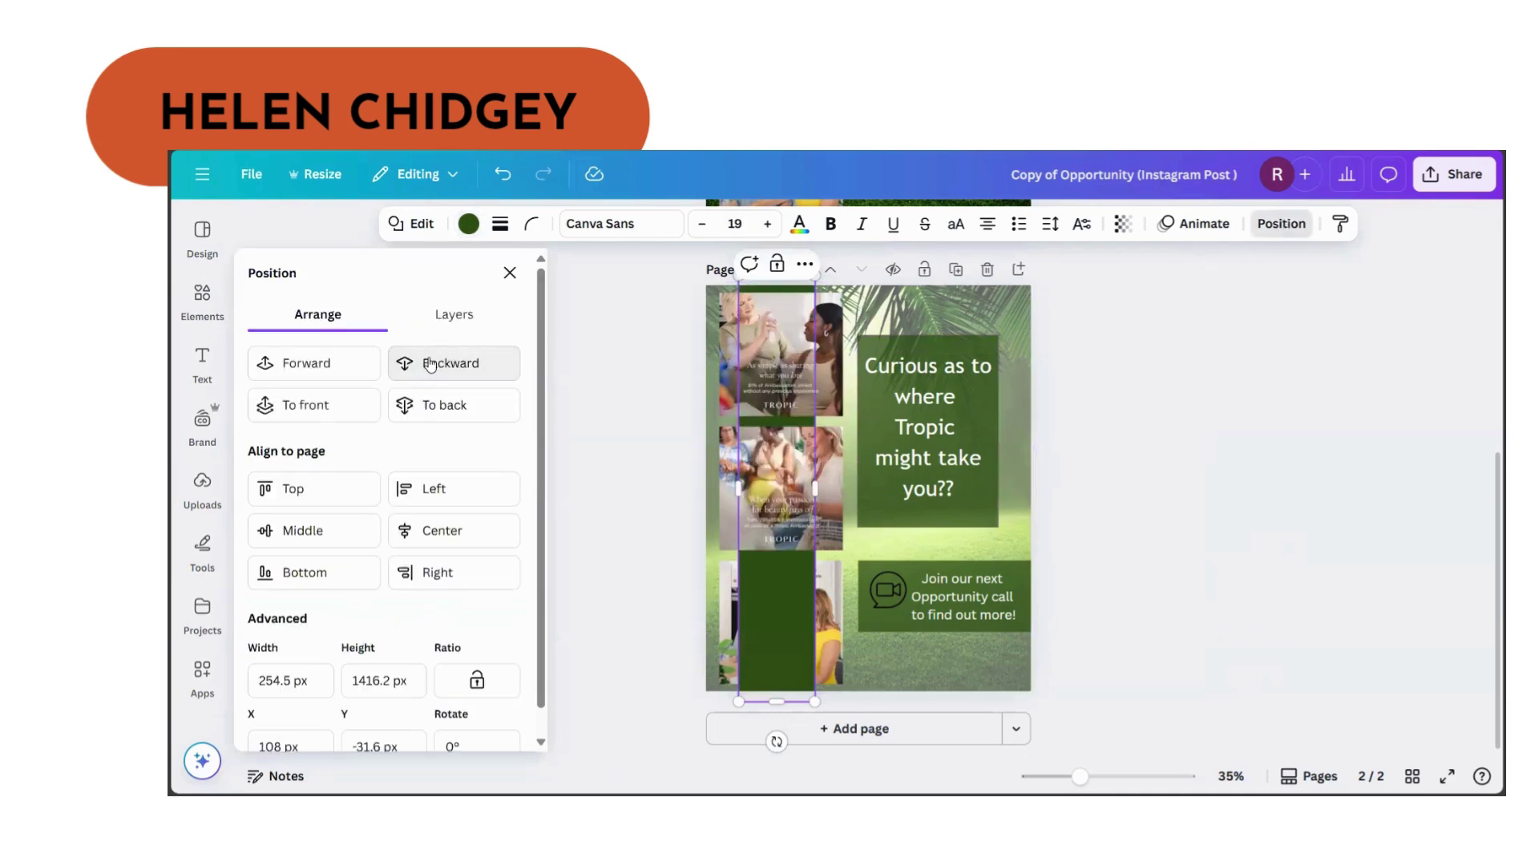
{"action": "left_click", "coordinate": [431, 364]}
{"action": "left_click", "coordinate": [1157, 469]}
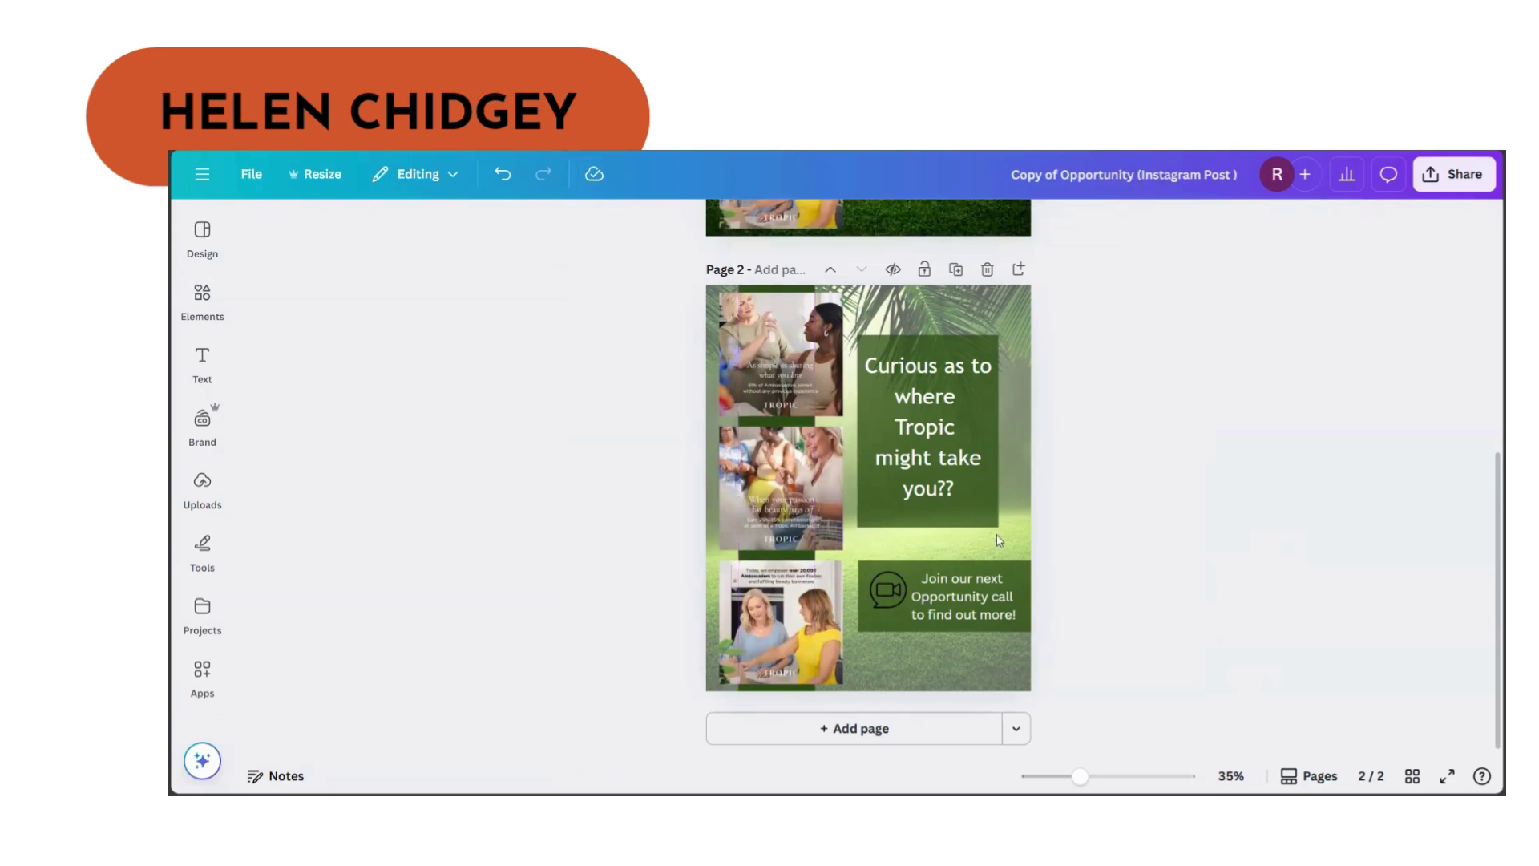
Search elements for "square border" and insert the plain black square border graphic.
{"action": "scroll", "coordinate": [868, 417], "scroll_direction": "up", "scroll_amount": 5}
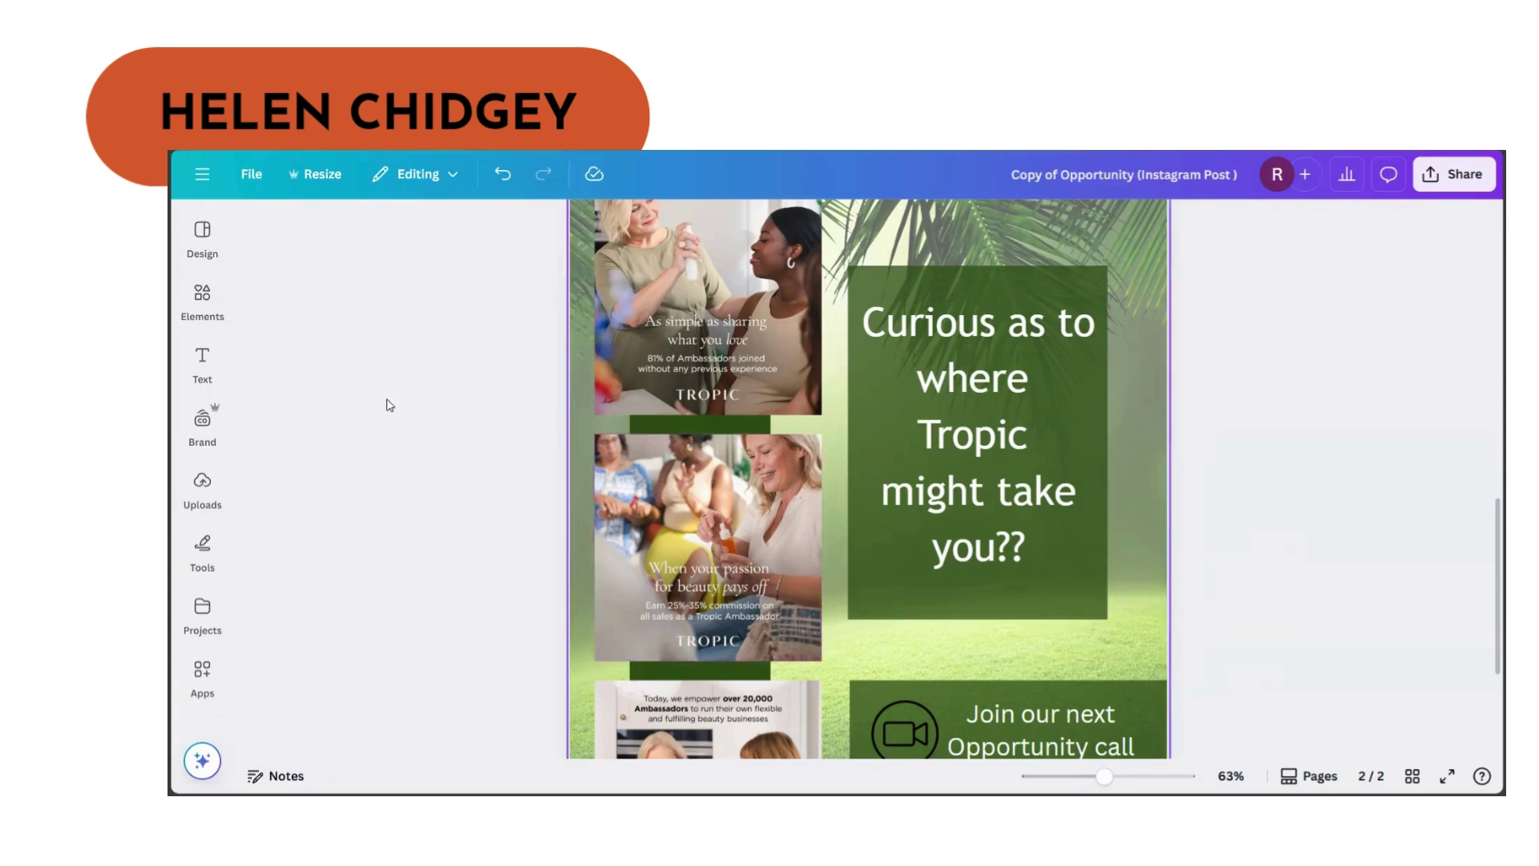
{"action": "left_click", "coordinate": [204, 298]}
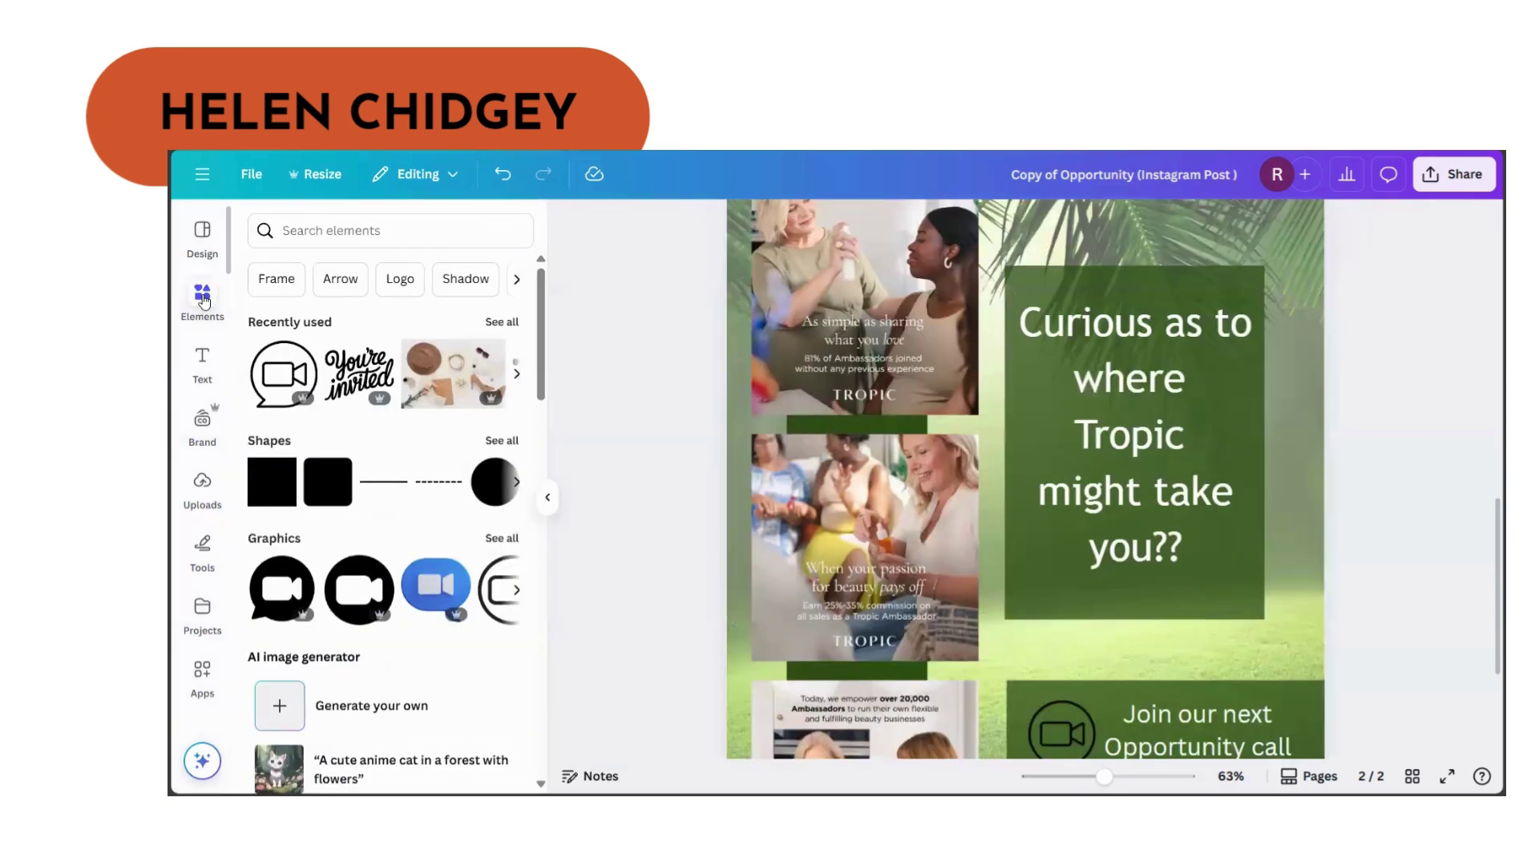
{"action": "left_click", "coordinate": [322, 231]}
{"action": "type", "text": "sq"}
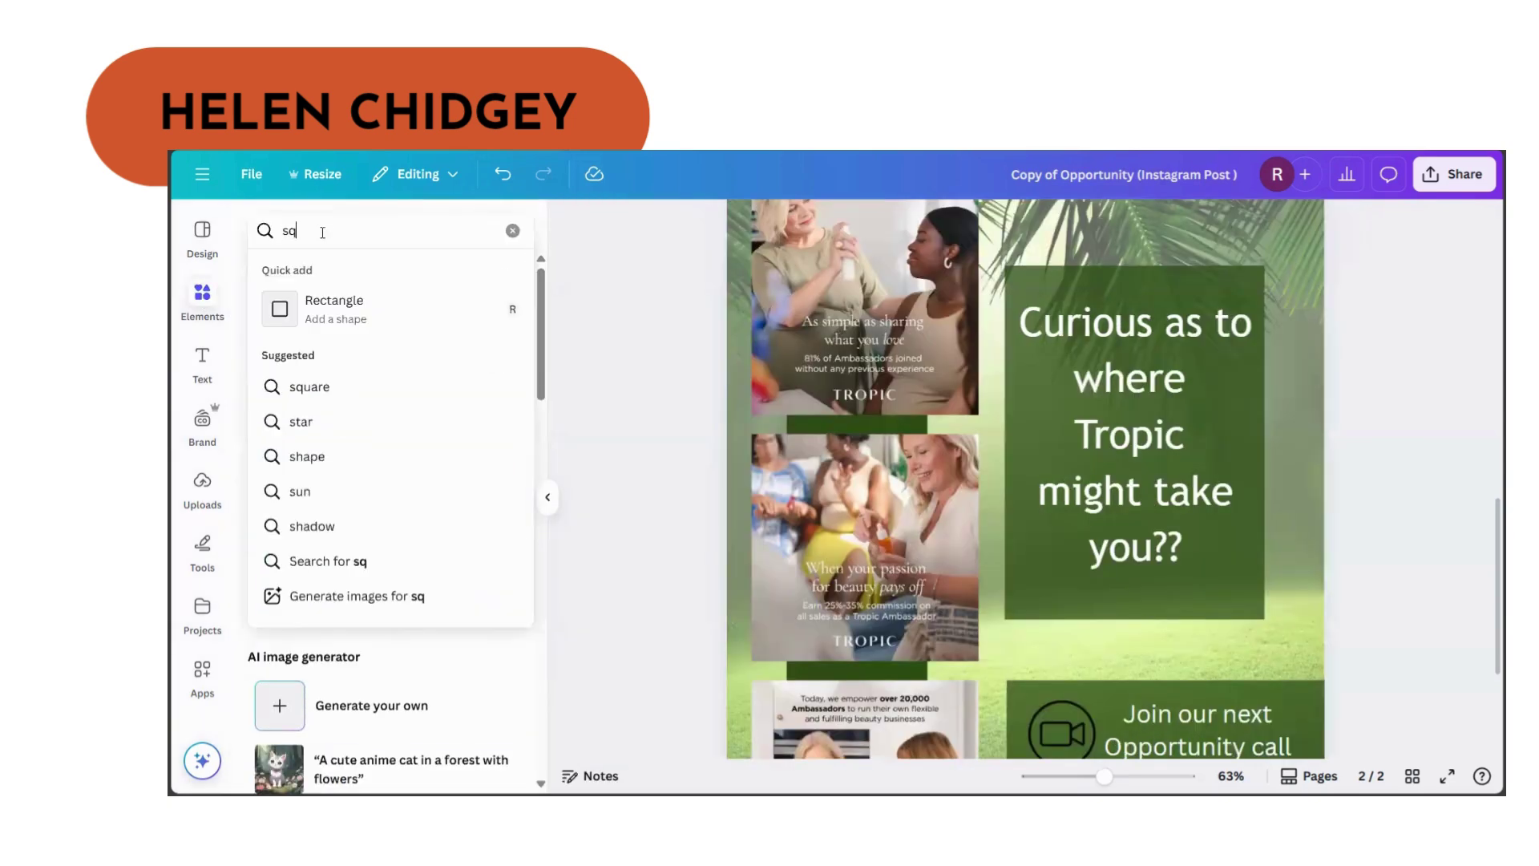
{"action": "type", "text": "uare borde"}
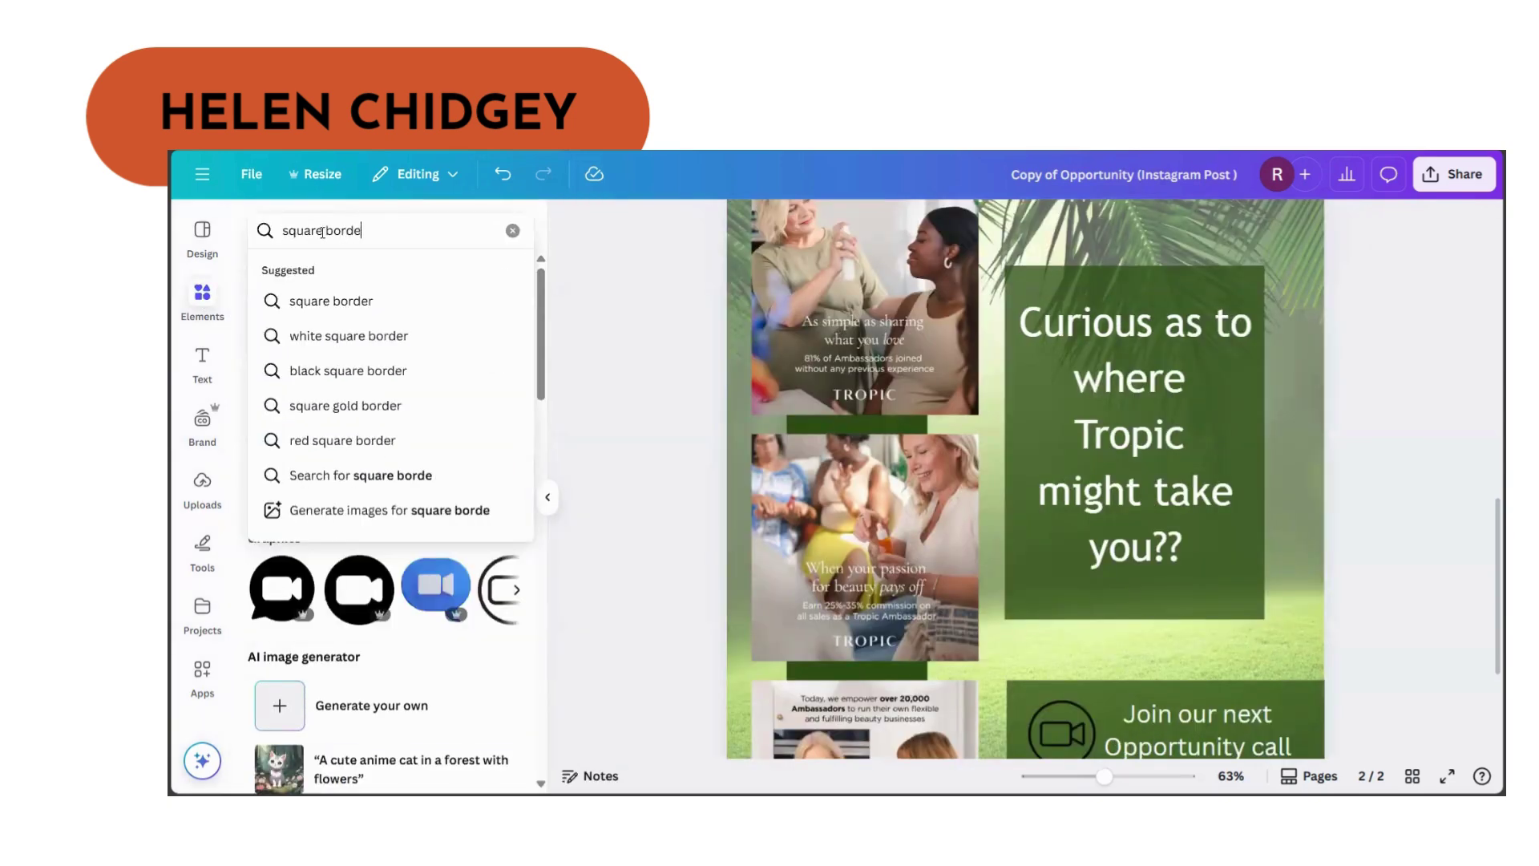
{"action": "left_click", "coordinate": [312, 301]}
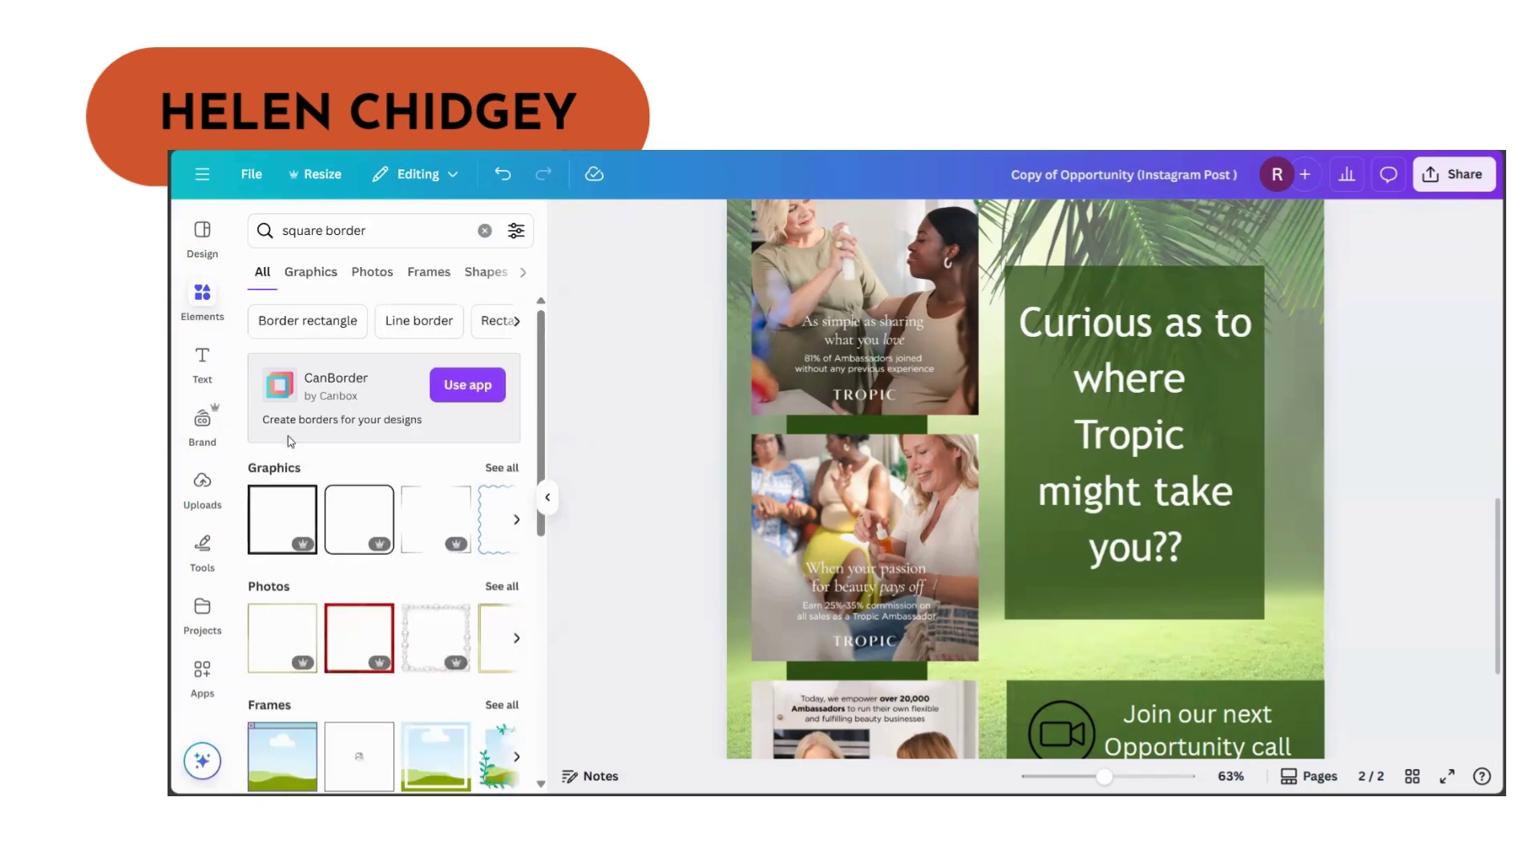
{"action": "left_click", "coordinate": [267, 538]}
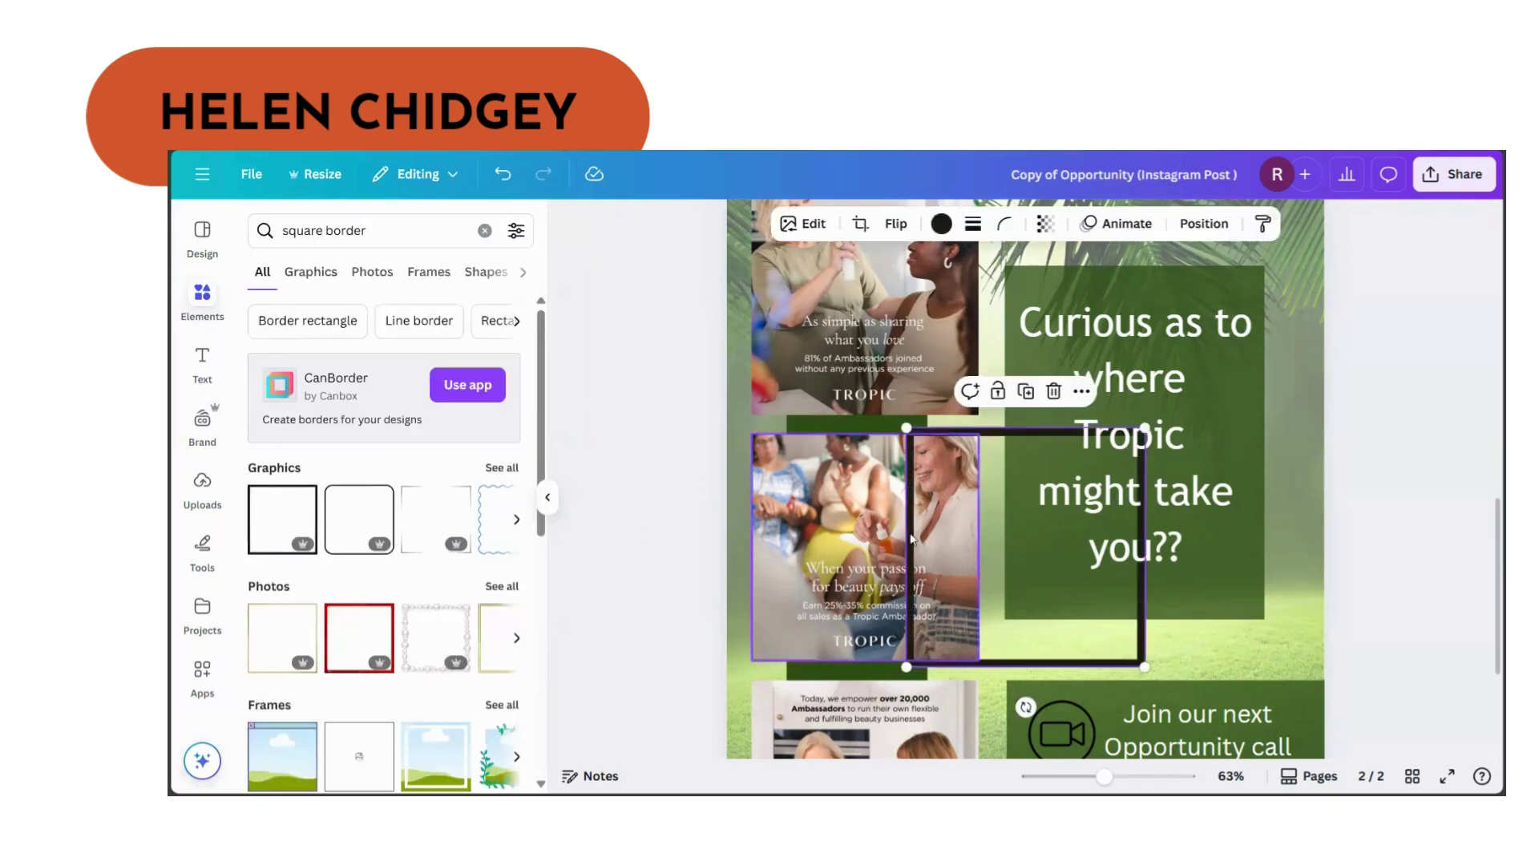
Fit the black square border around the top photo on page 2.
{"action": "left_click_drag", "start_coordinate": [1141, 653], "coordinate": [984, 437]}
{"action": "left_click_drag", "start_coordinate": [858, 337], "coordinate": [840, 319]}
{"action": "scroll", "coordinate": [843, 353], "scroll_direction": "up", "scroll_amount": 2}
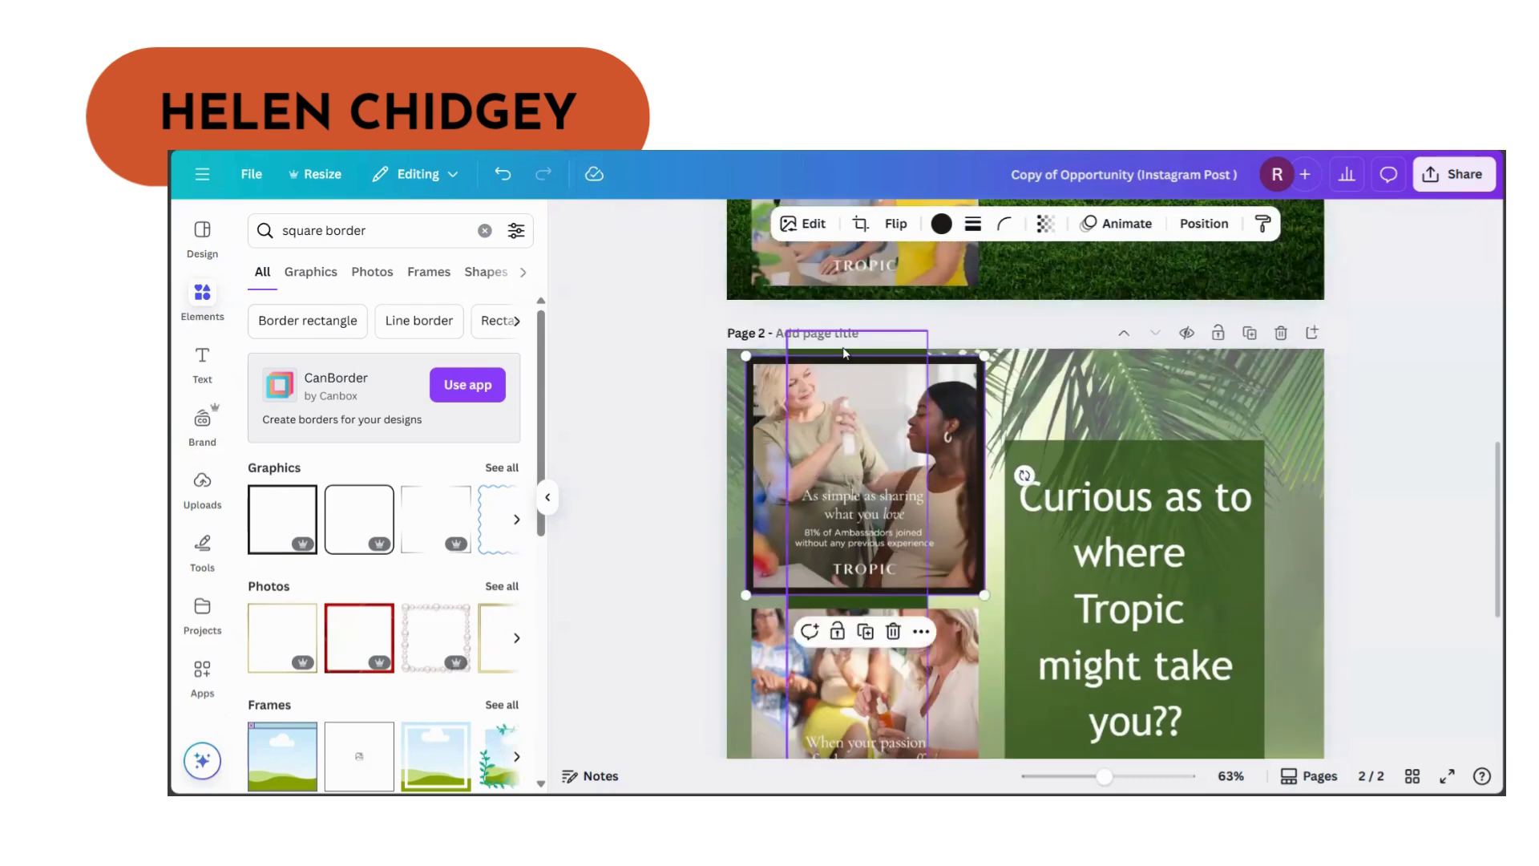
{"action": "left_click", "coordinate": [1440, 376]}
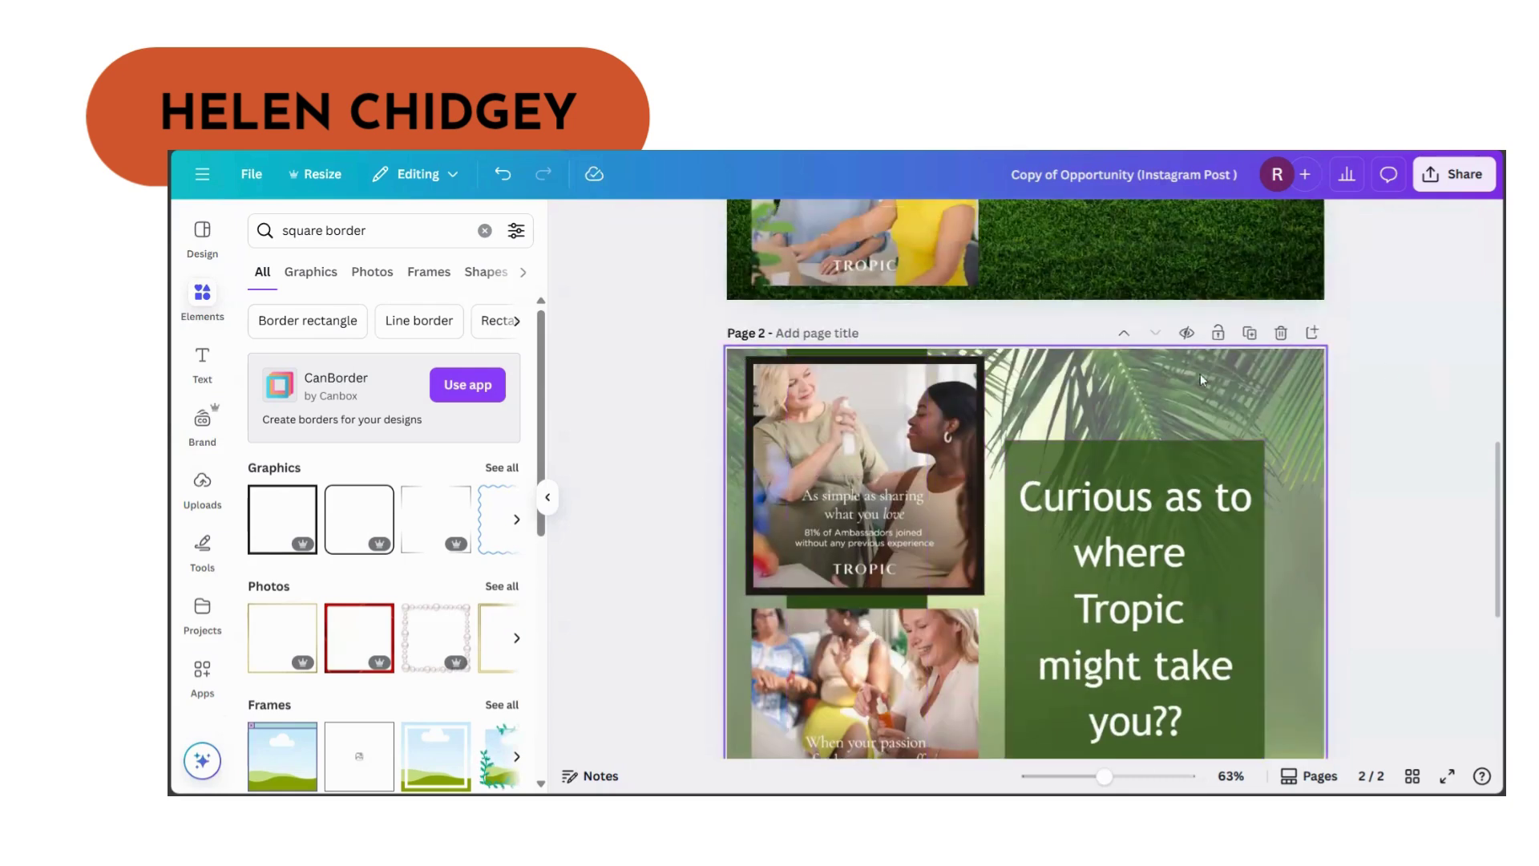
Duplicate the top photo's black border and place the copy around the middle photo.
{"action": "left_click", "coordinate": [906, 375]}
{"action": "left_click", "coordinate": [872, 322]}
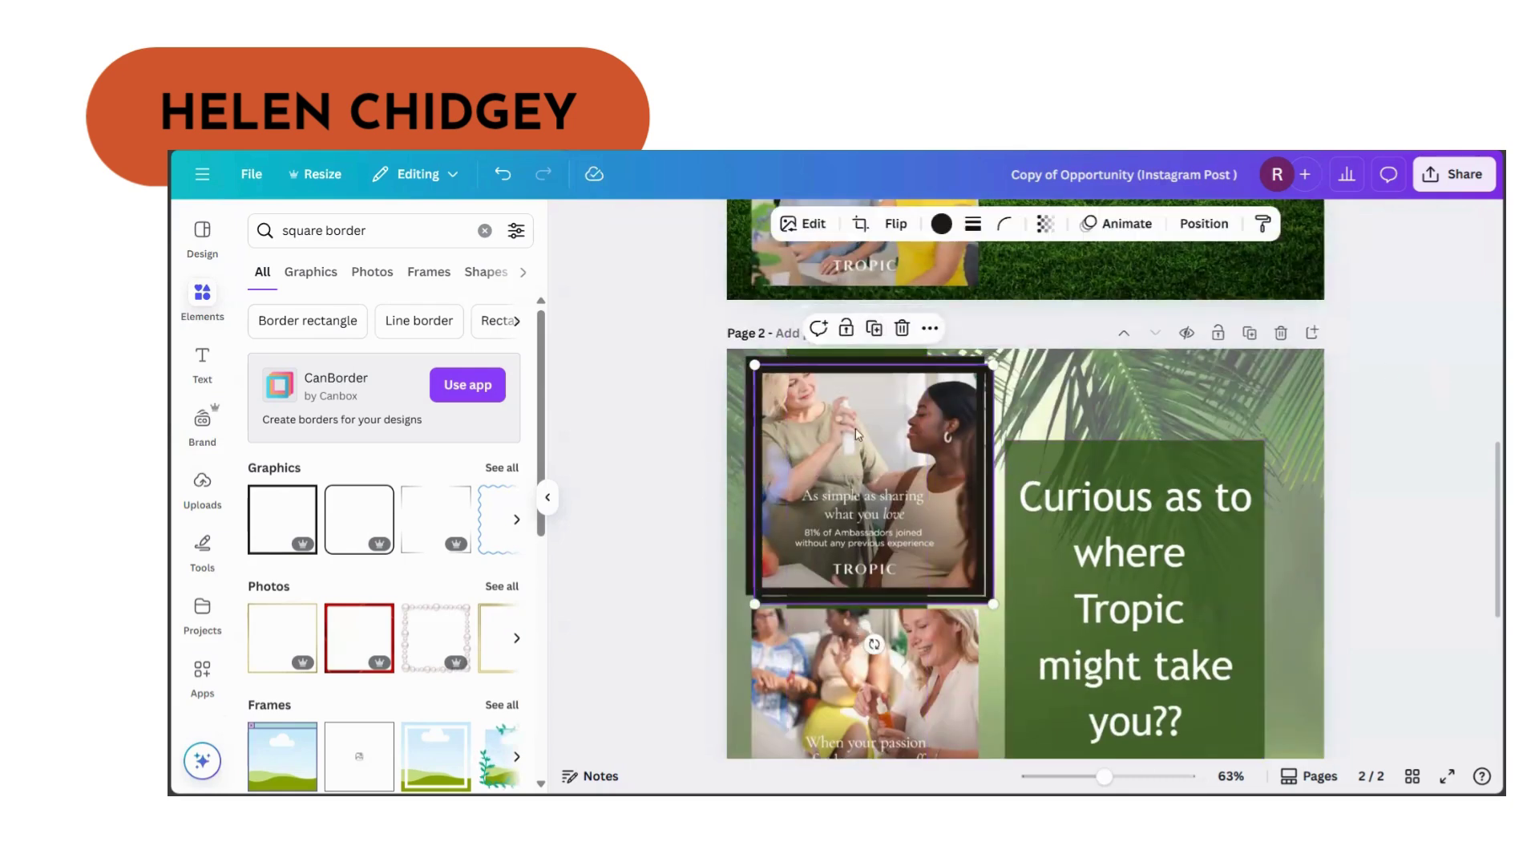
{"action": "left_click_drag", "start_coordinate": [851, 421], "coordinate": [850, 672]}
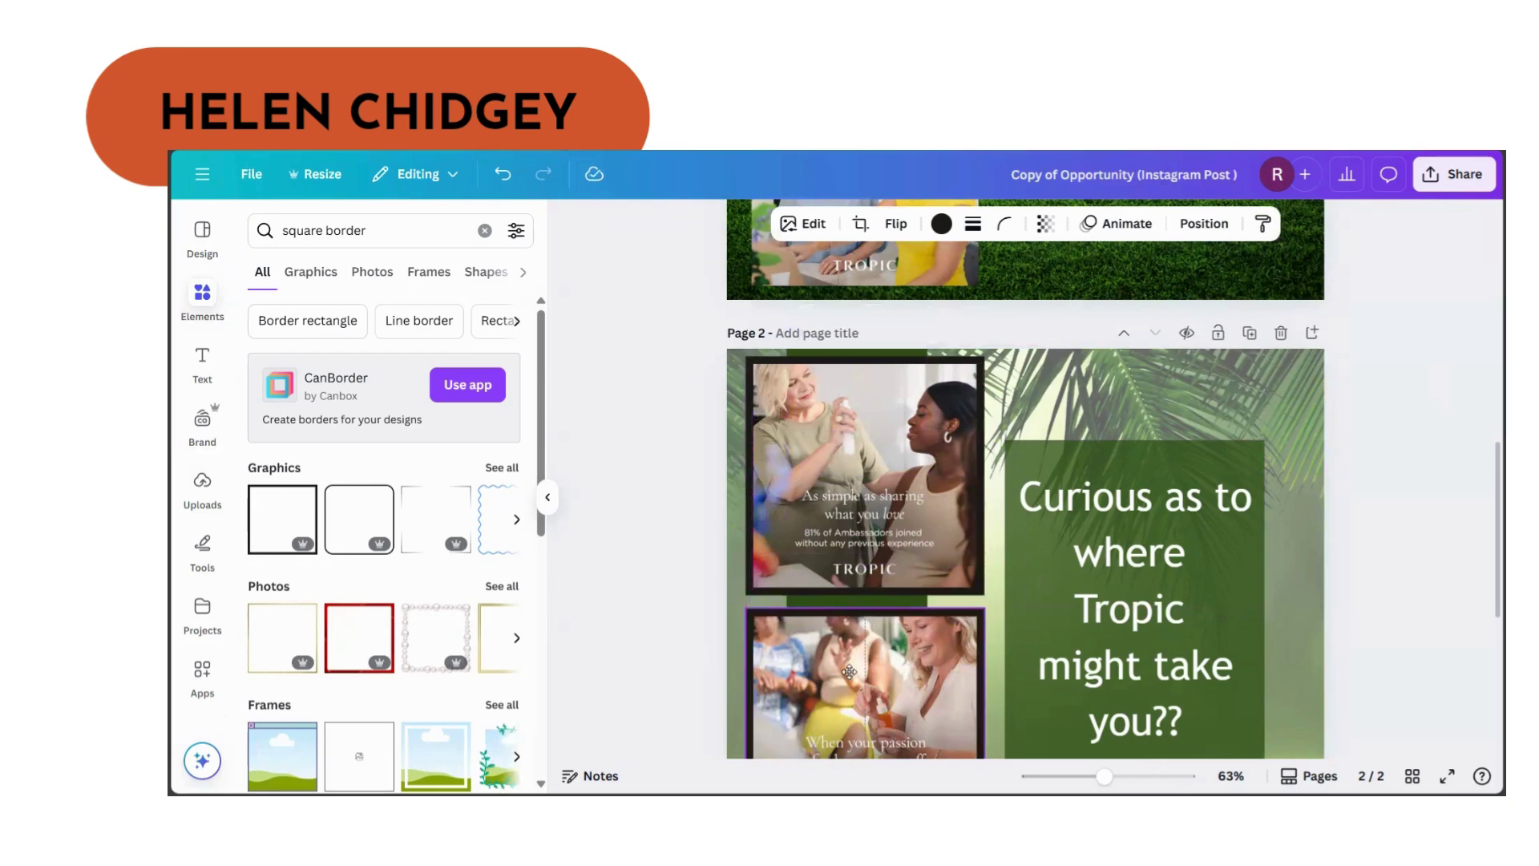
Duplicate the middle photo's border, place the copy around the bottom photo, and shrink it slightly to fit.
{"action": "scroll", "coordinate": [1020, 690], "scroll_direction": "down", "scroll_amount": 3}
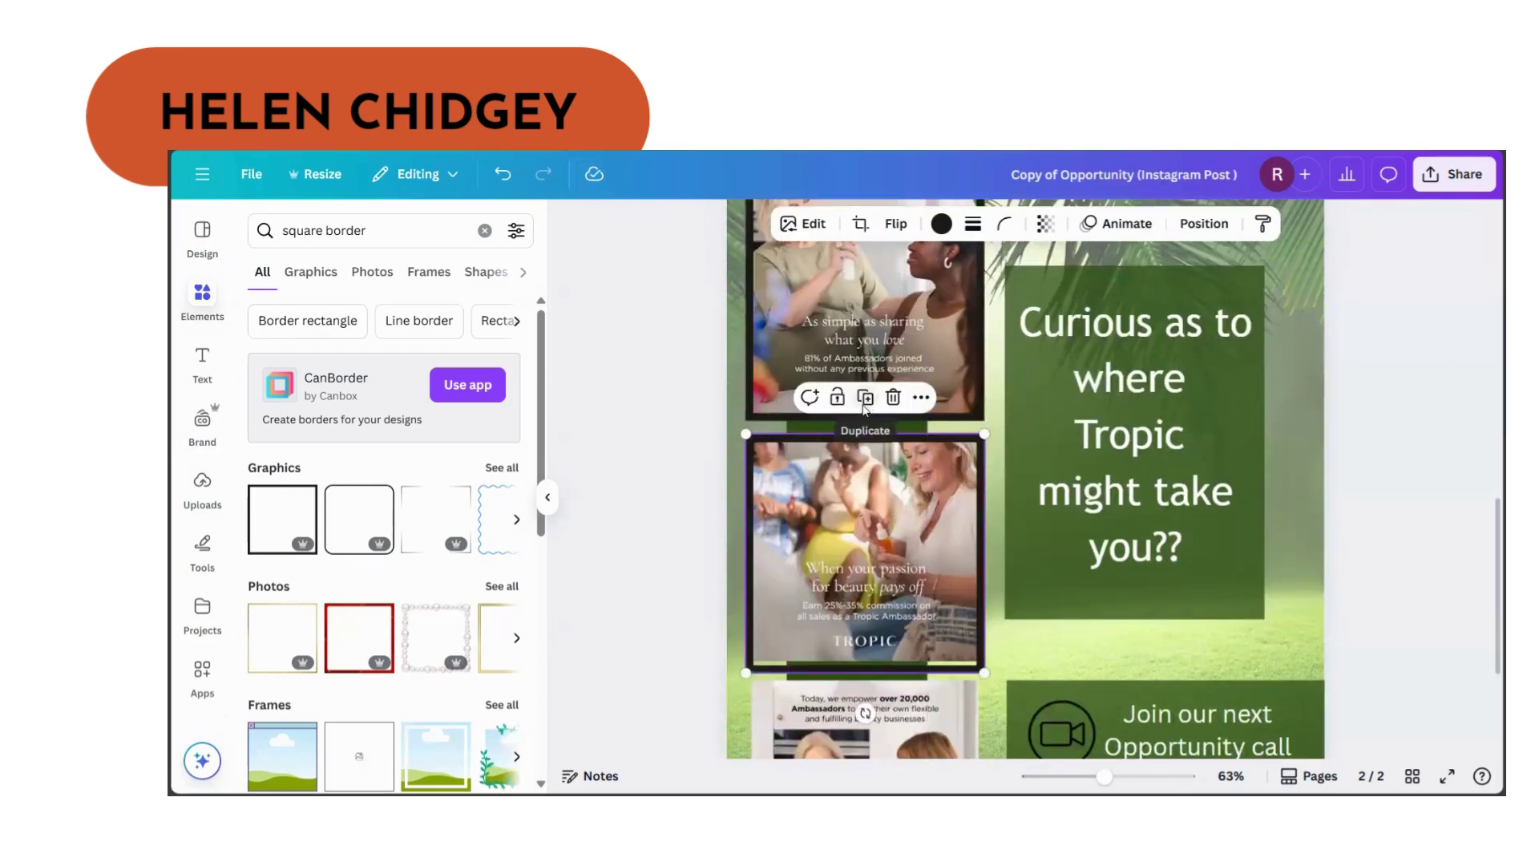
{"action": "left_click", "coordinate": [864, 402]}
{"action": "left_click", "coordinate": [1373, 458]}
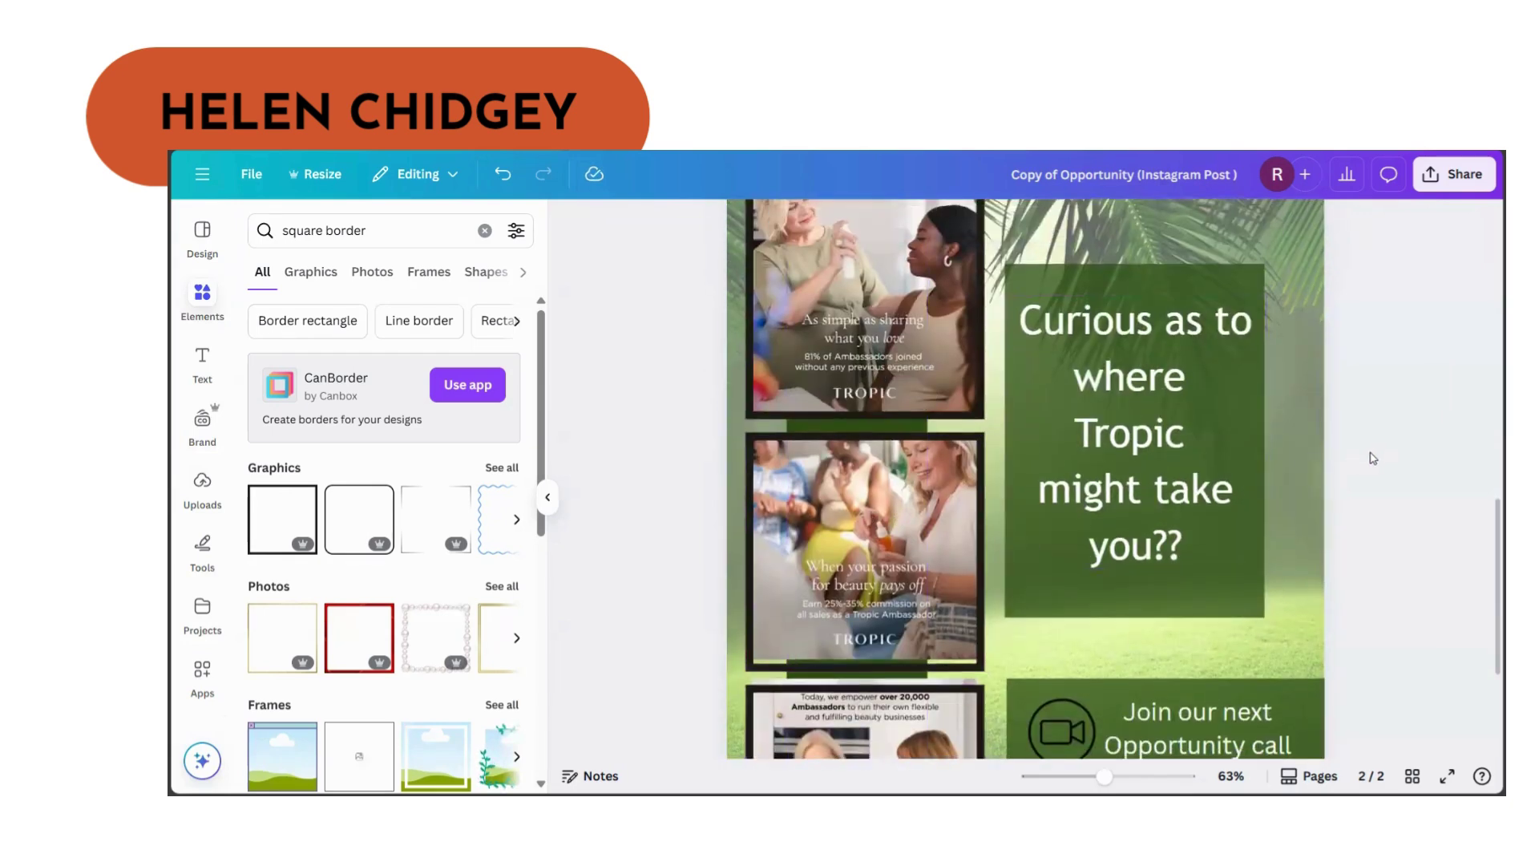
{"action": "scroll", "coordinate": [956, 603], "scroll_direction": "down", "scroll_amount": 4}
{"action": "left_click_drag", "start_coordinate": [930, 591], "coordinate": [931, 577]}
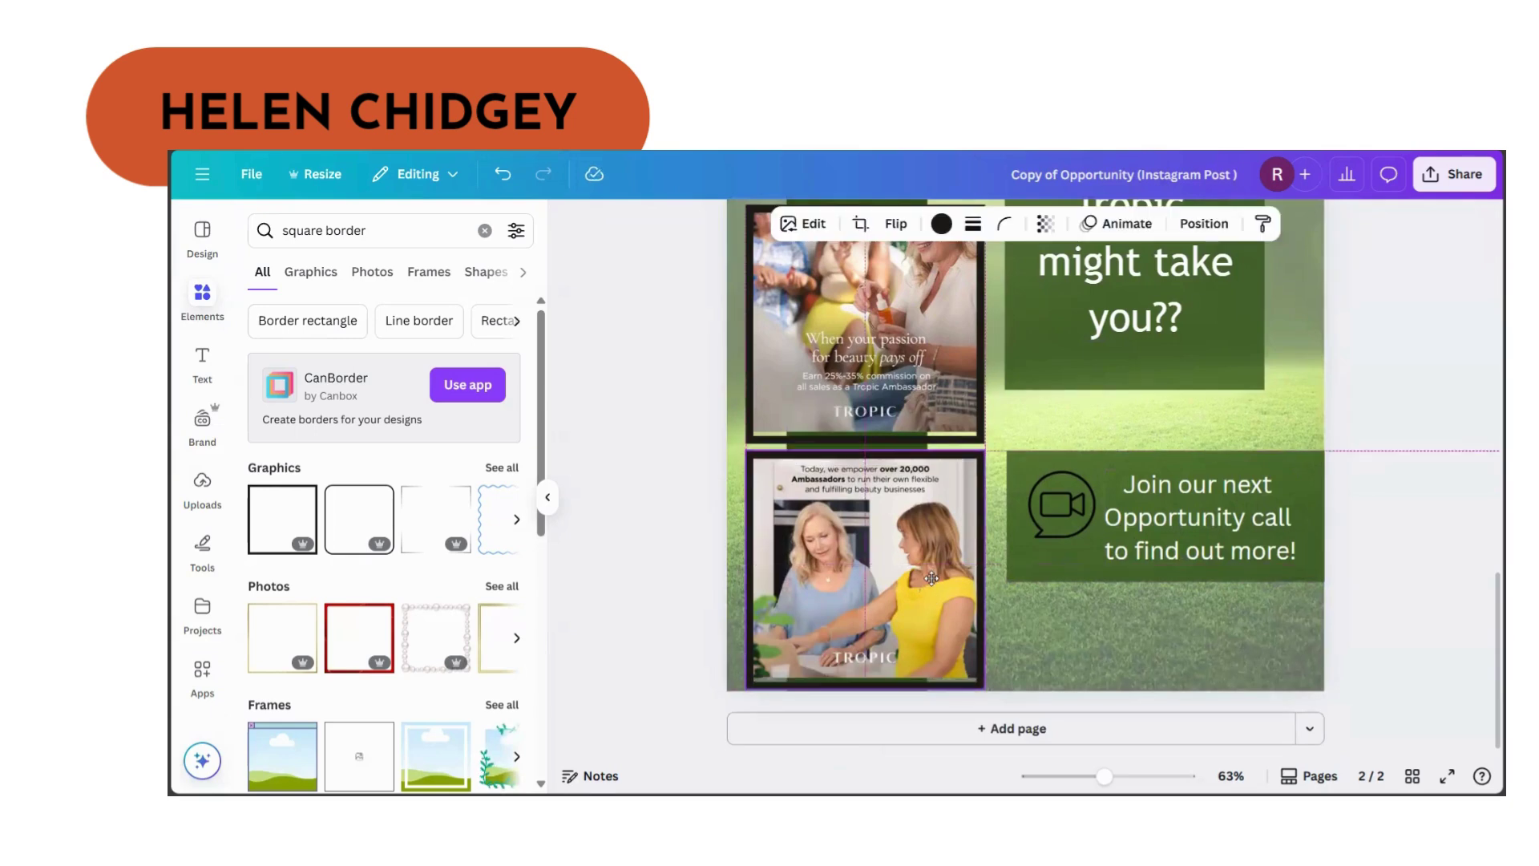
{"action": "left_click_drag", "start_coordinate": [984, 687], "coordinate": [968, 659]}
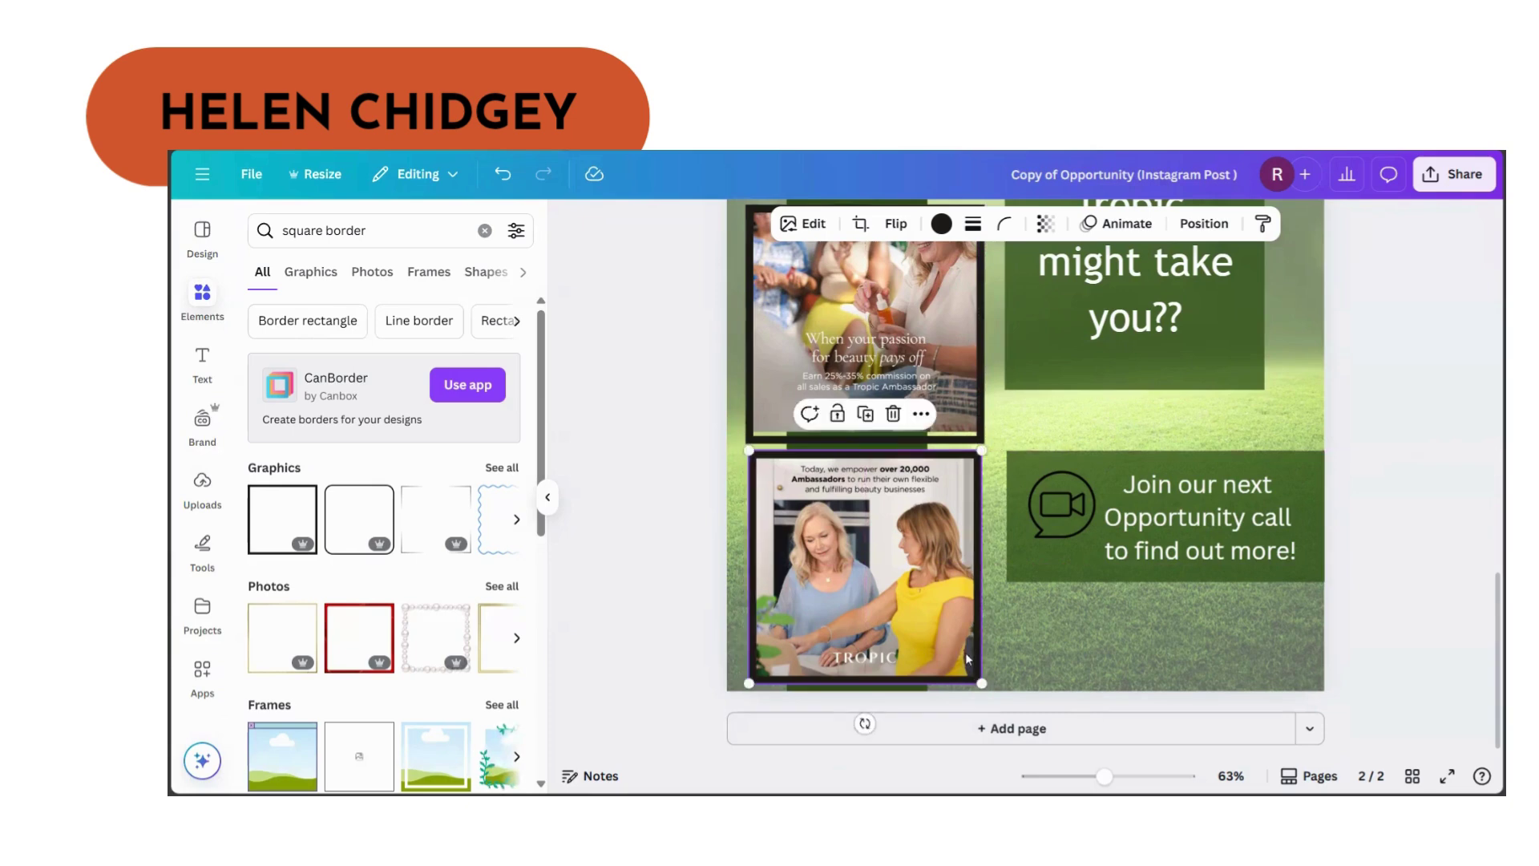
{"action": "left_click", "coordinate": [1399, 540]}
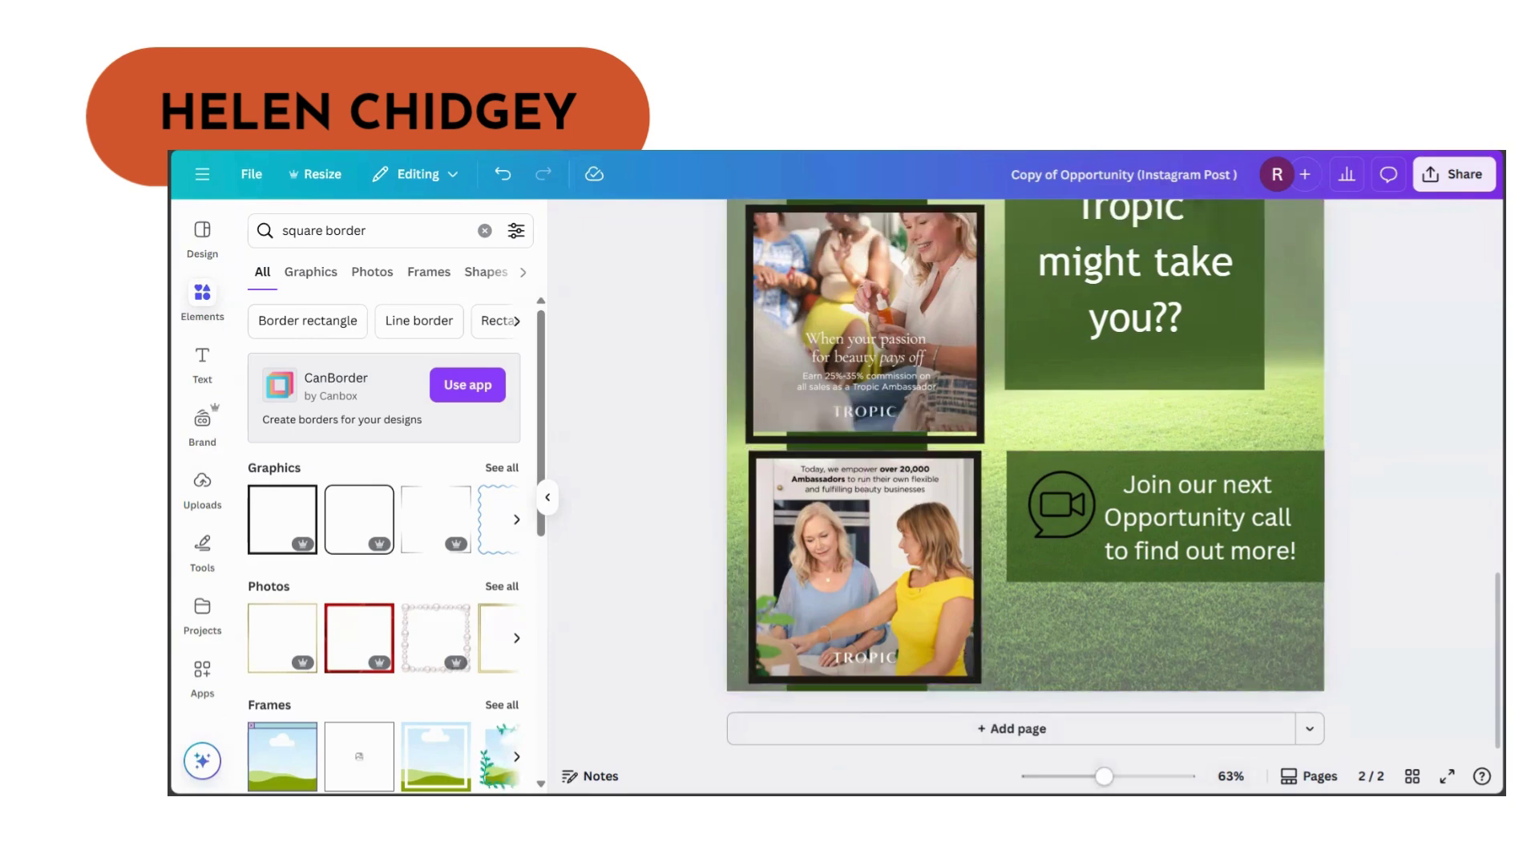
Examine the framed photos and the "Tropic" line of the heading on page 2, both close up and zoomed out.
{"action": "left_click_drag", "start_coordinate": [1104, 775], "coordinate": [1086, 775]}
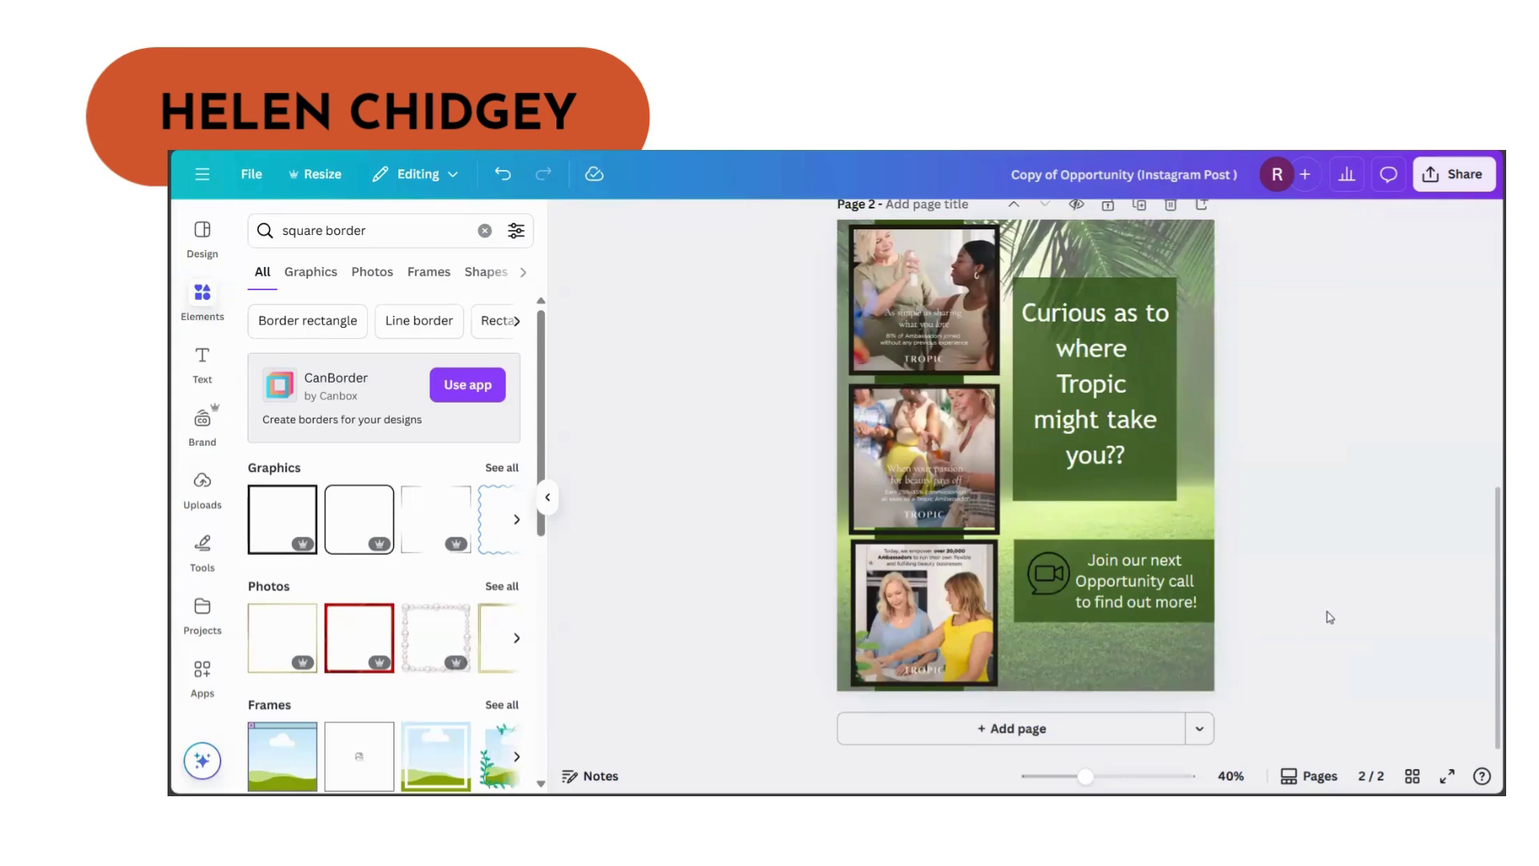
{"action": "scroll", "coordinate": [1363, 517], "scroll_direction": "up", "scroll_amount": 2}
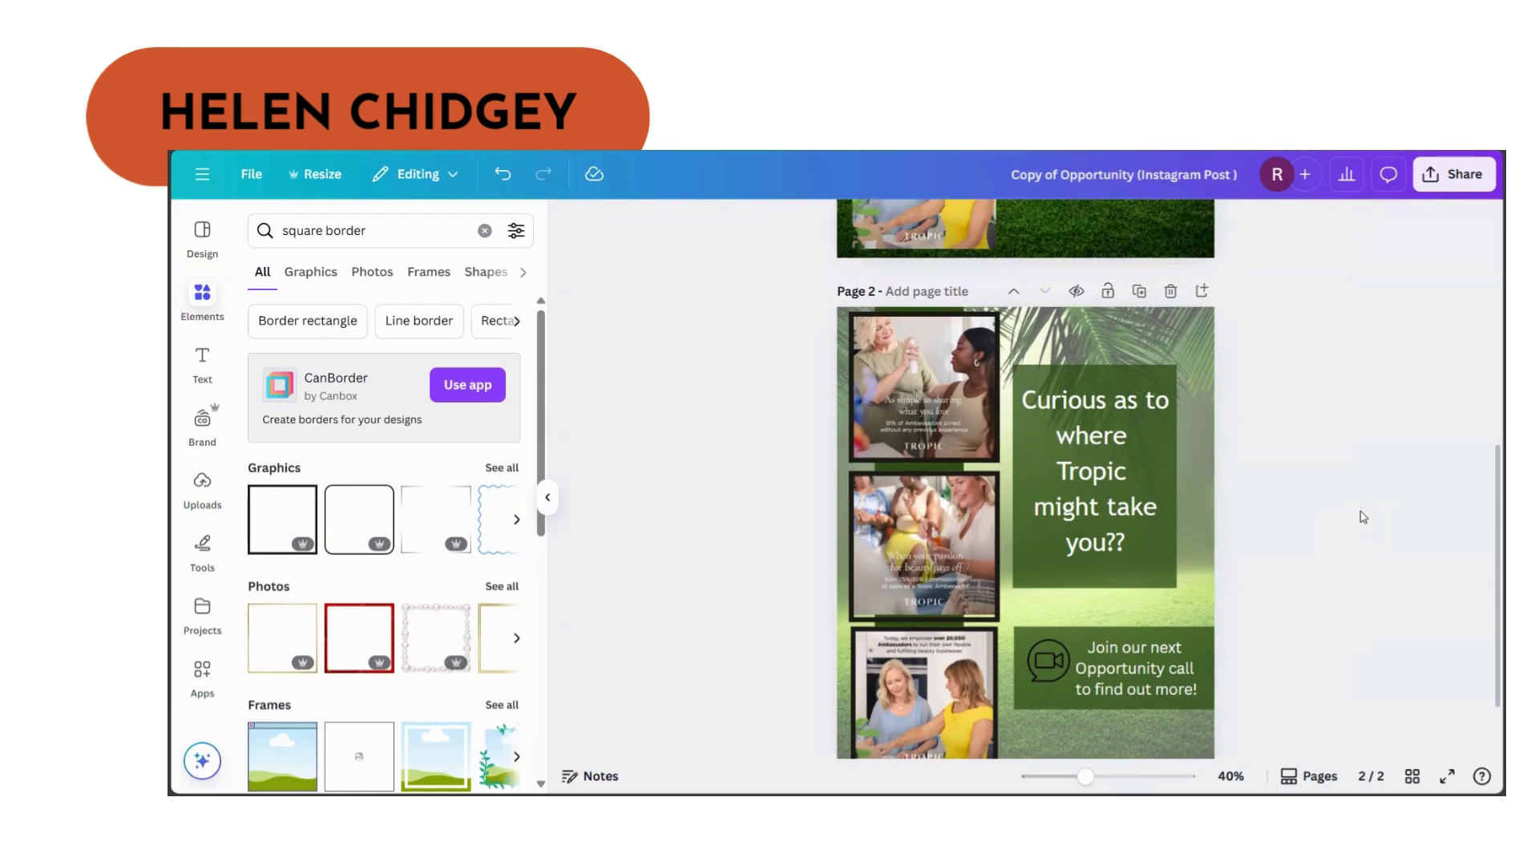
{"action": "left_click", "coordinate": [1132, 469]}
{"action": "left_click", "coordinate": [1133, 469]}
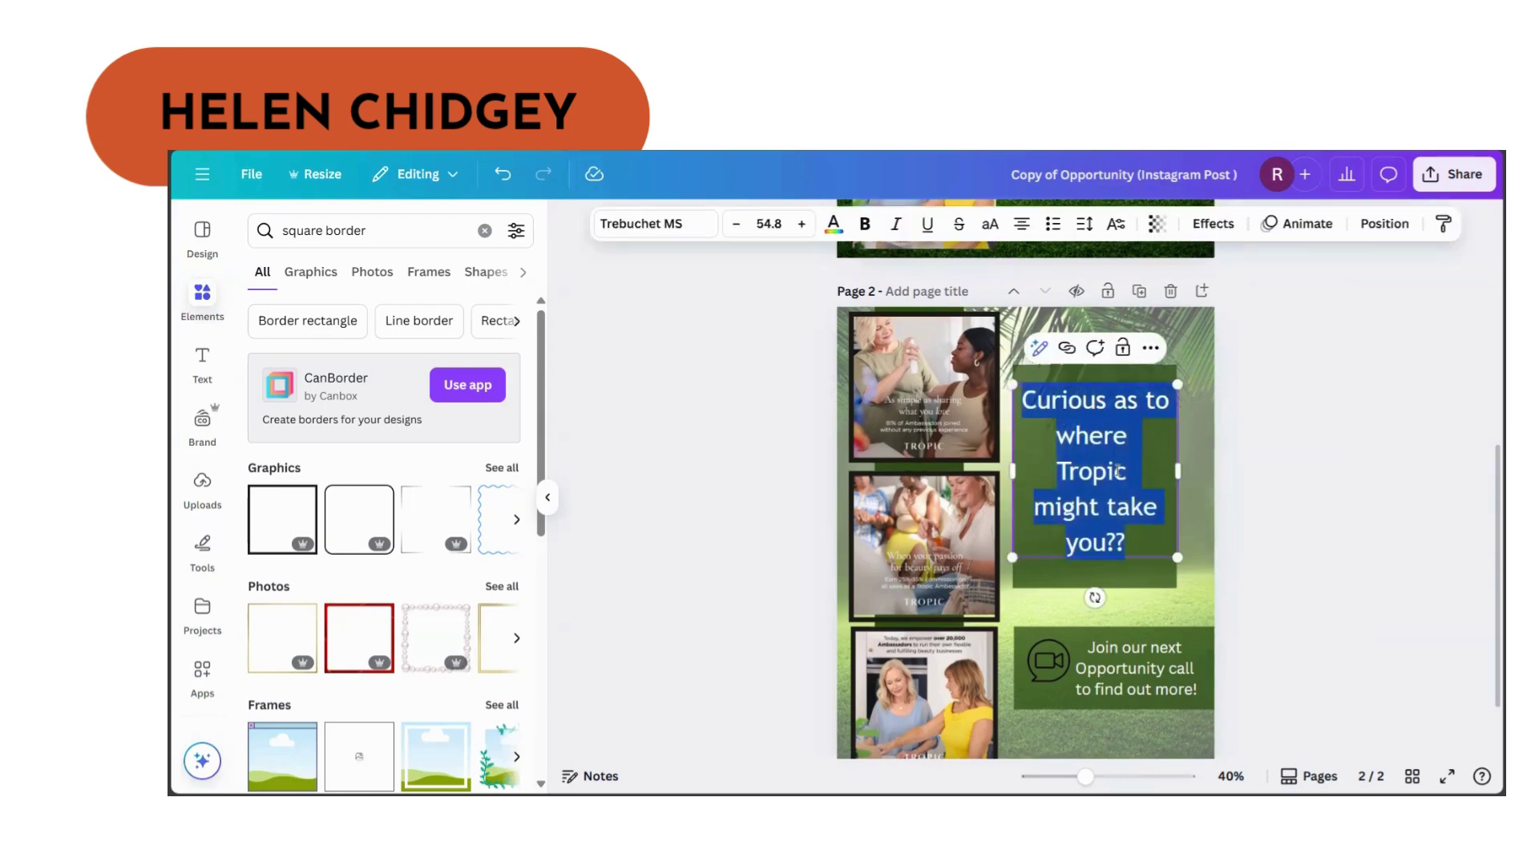
{"action": "left_click", "coordinate": [1067, 474]}
{"action": "double_click", "coordinate": [1058, 474]}
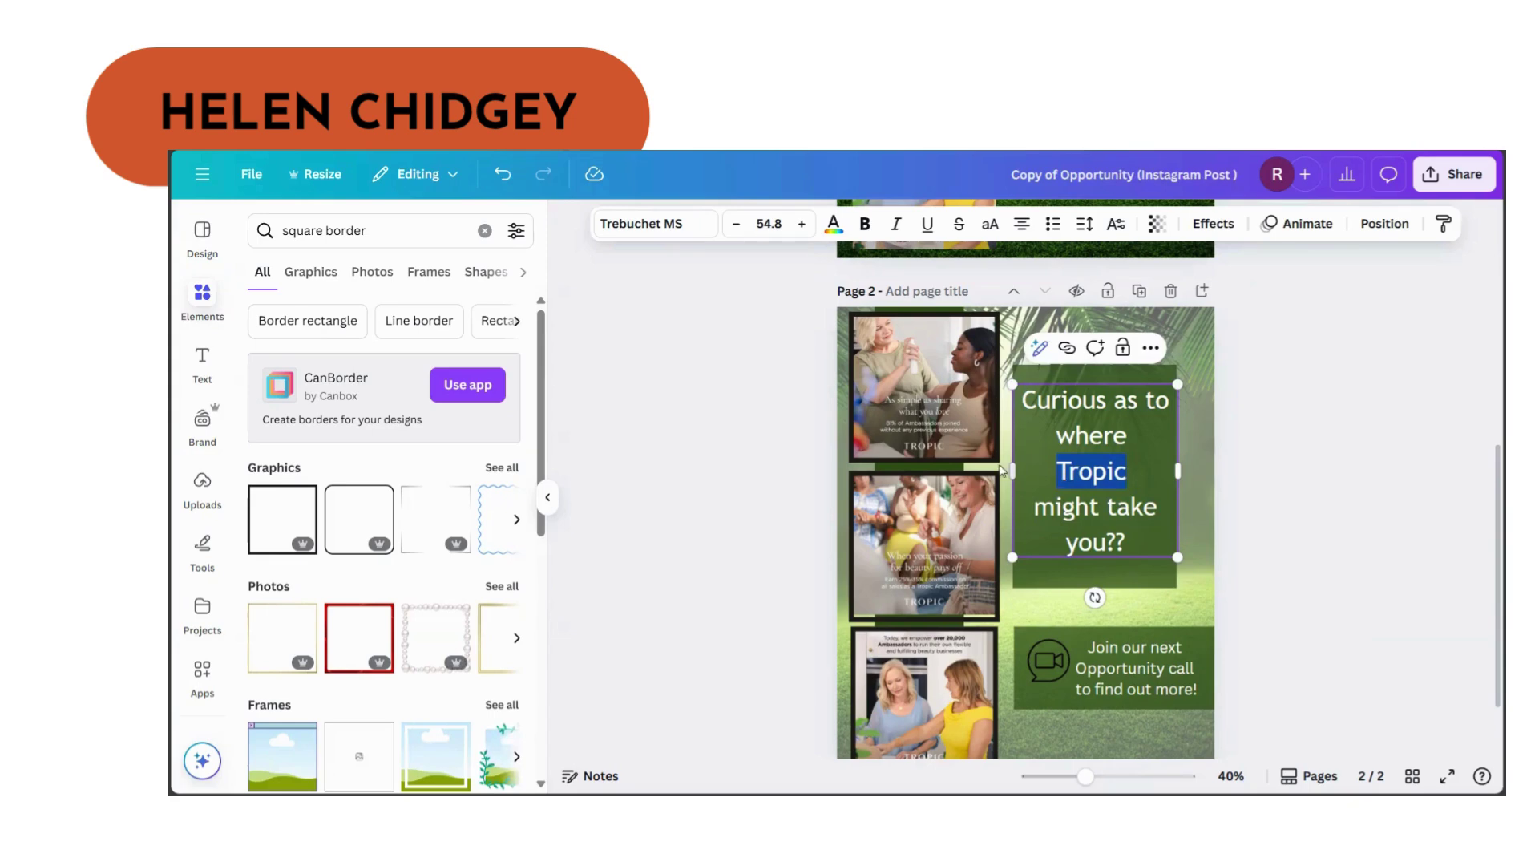
{"action": "scroll", "coordinate": [1026, 477], "scroll_direction": "up", "scroll_amount": 5}
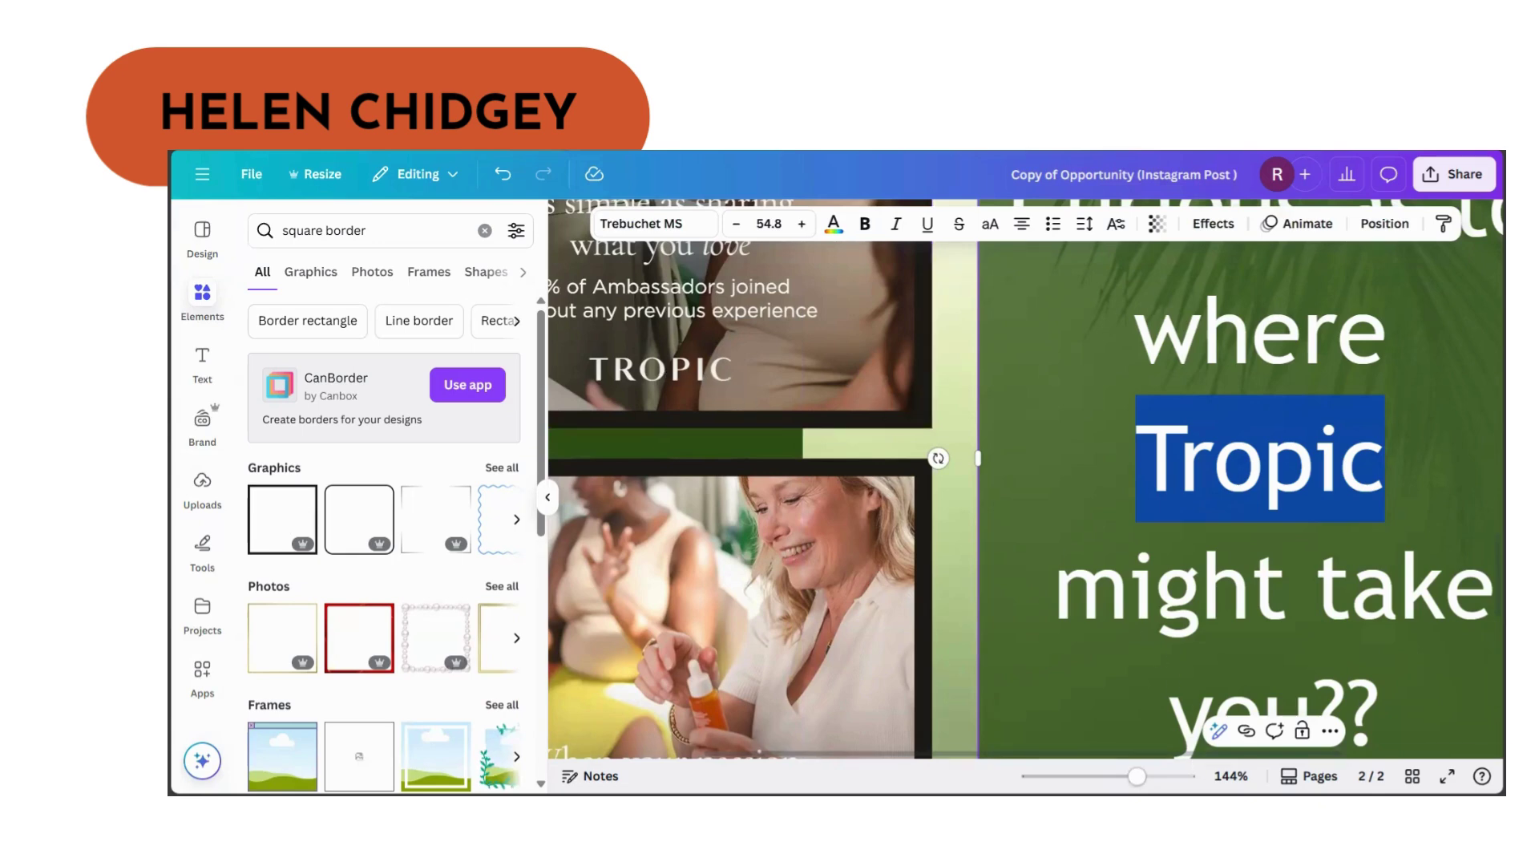
{"action": "left_click_drag", "start_coordinate": [1137, 775], "coordinate": [1106, 775]}
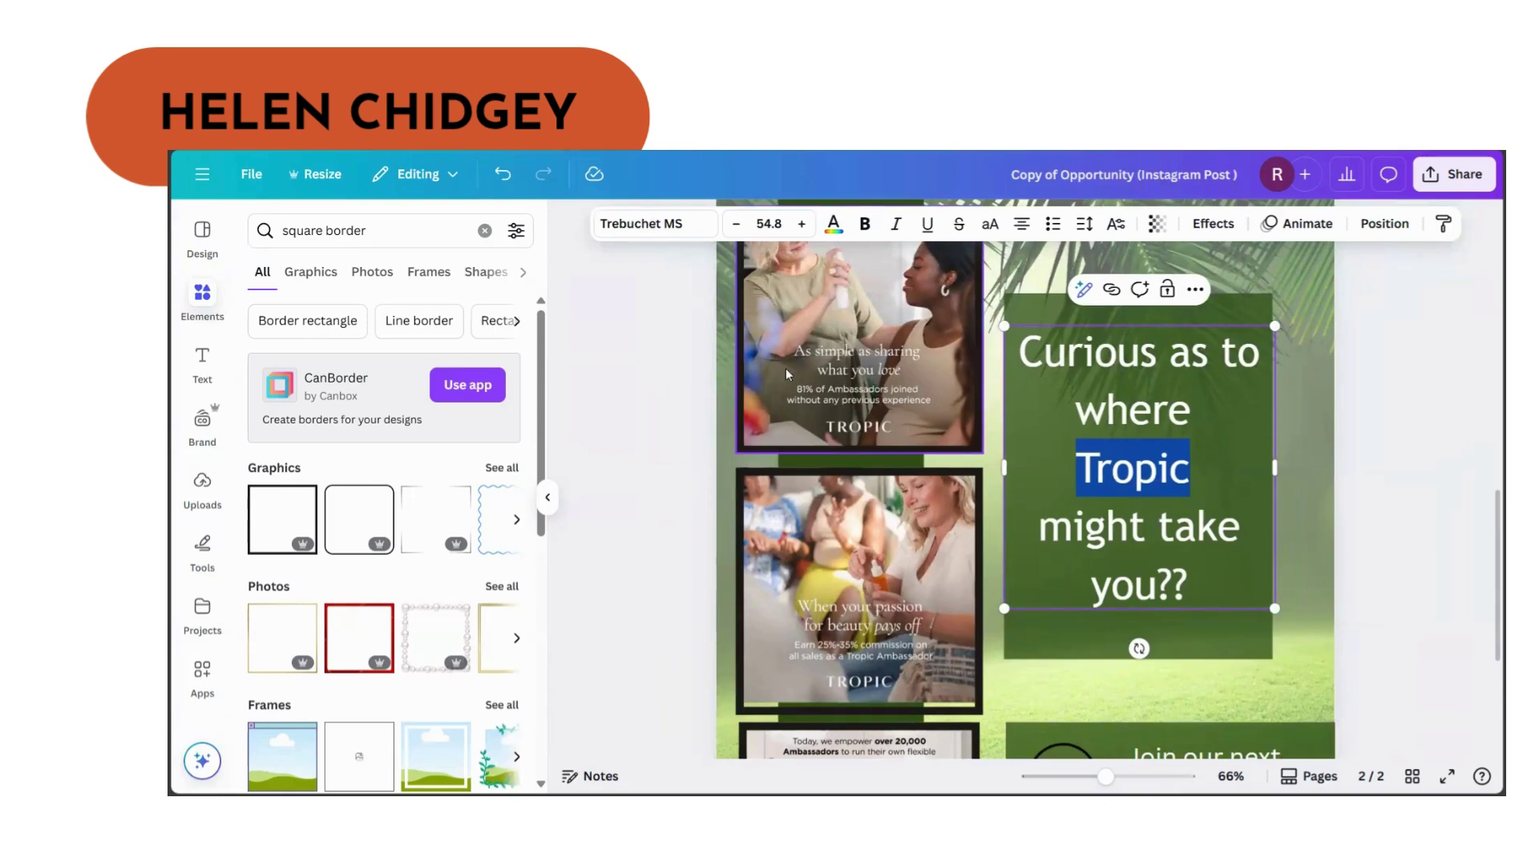
{"action": "left_click", "coordinate": [1463, 613]}
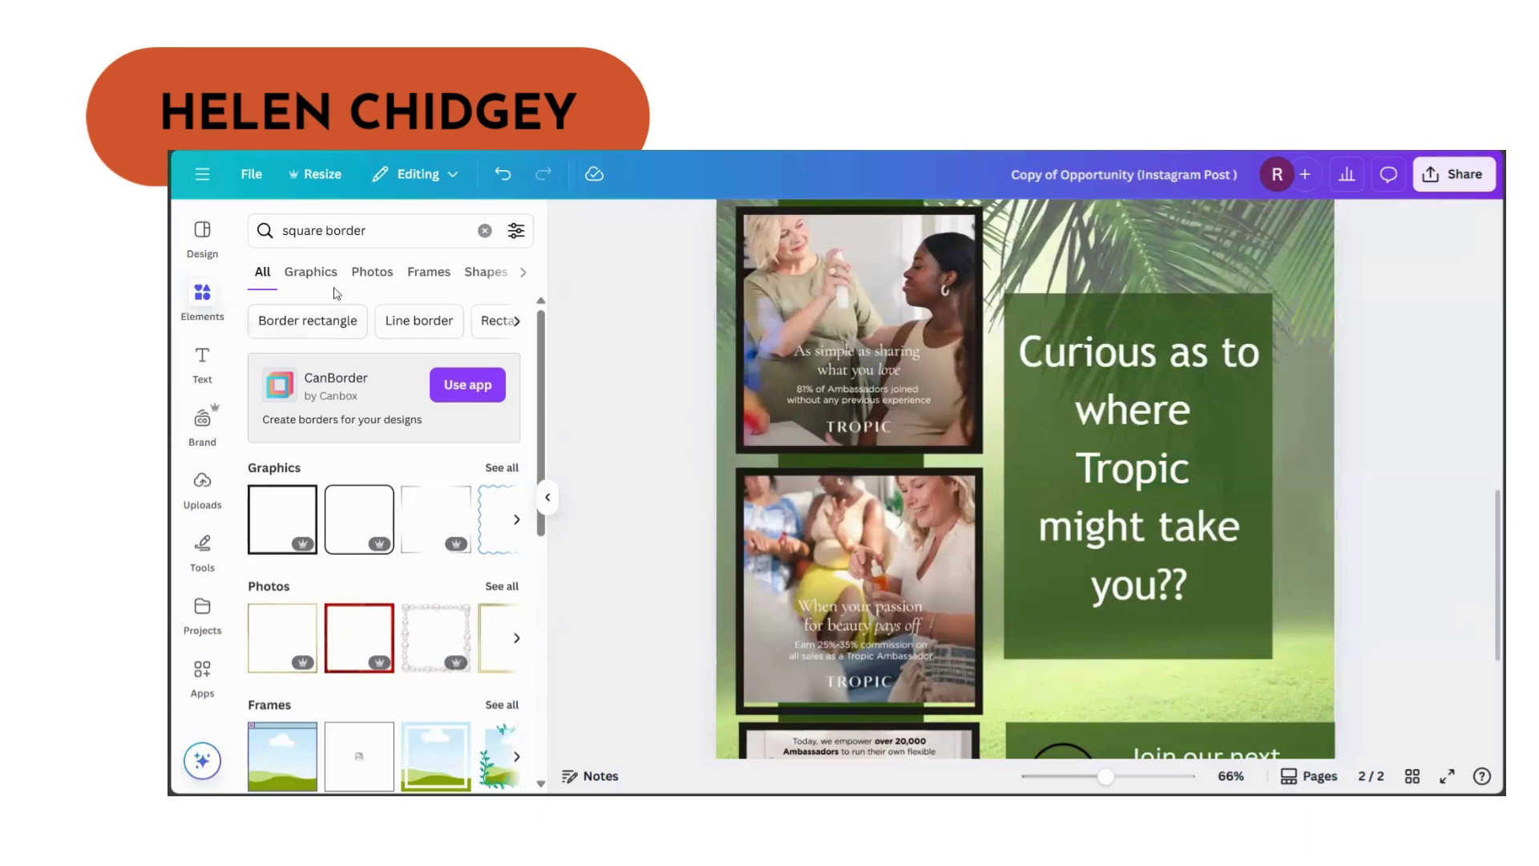
Replace the element search with "leaves" and limit the results to graphics.
{"action": "left_click", "coordinate": [346, 230]}
{"action": "triple_click", "coordinate": [346, 231]}
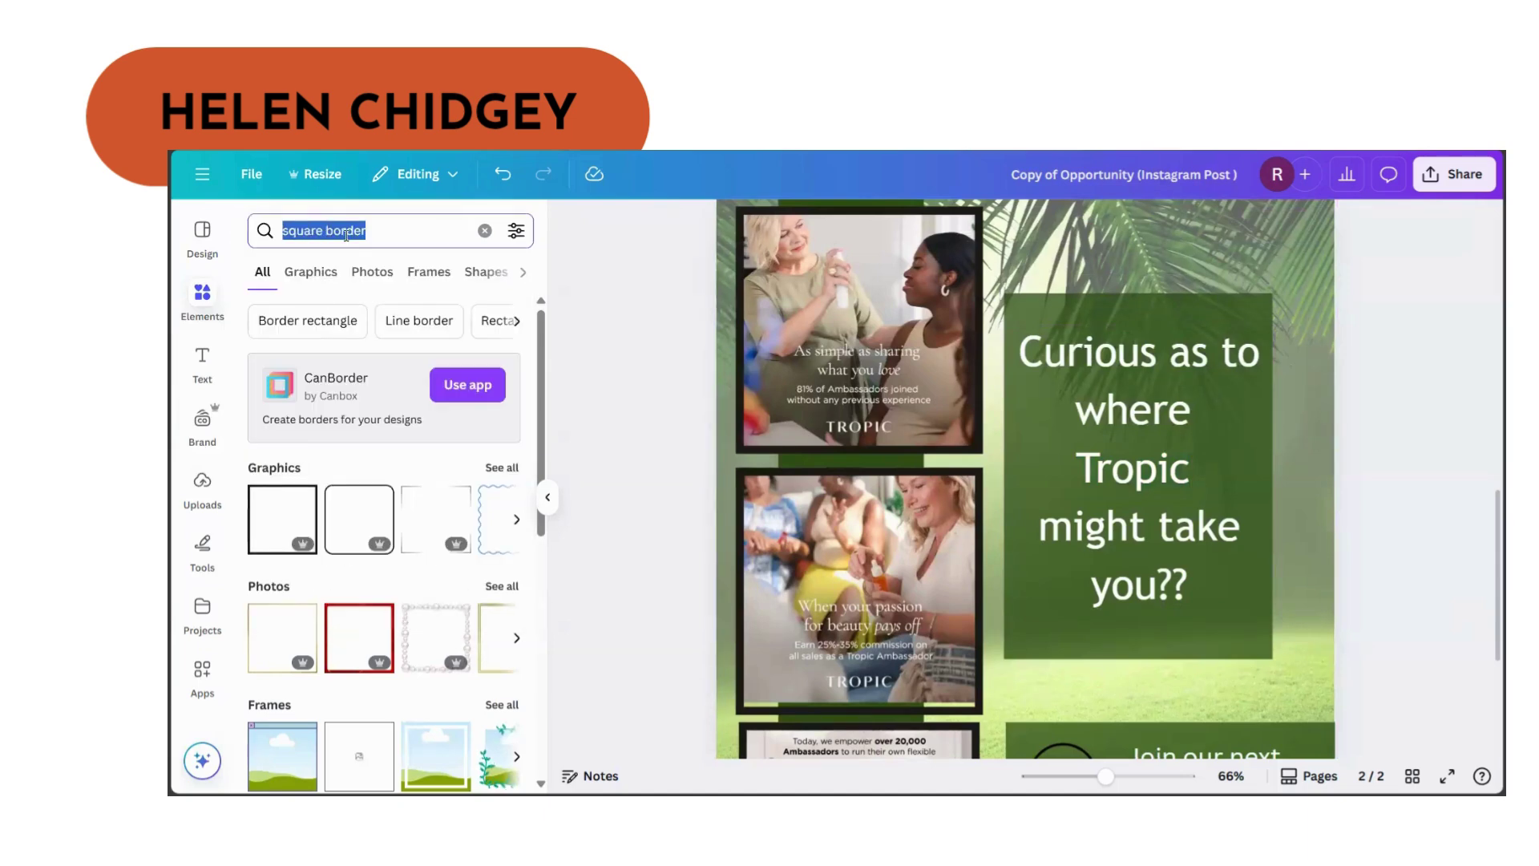
{"action": "type", "text": "leaves"}
{"action": "key", "text": "Return"}
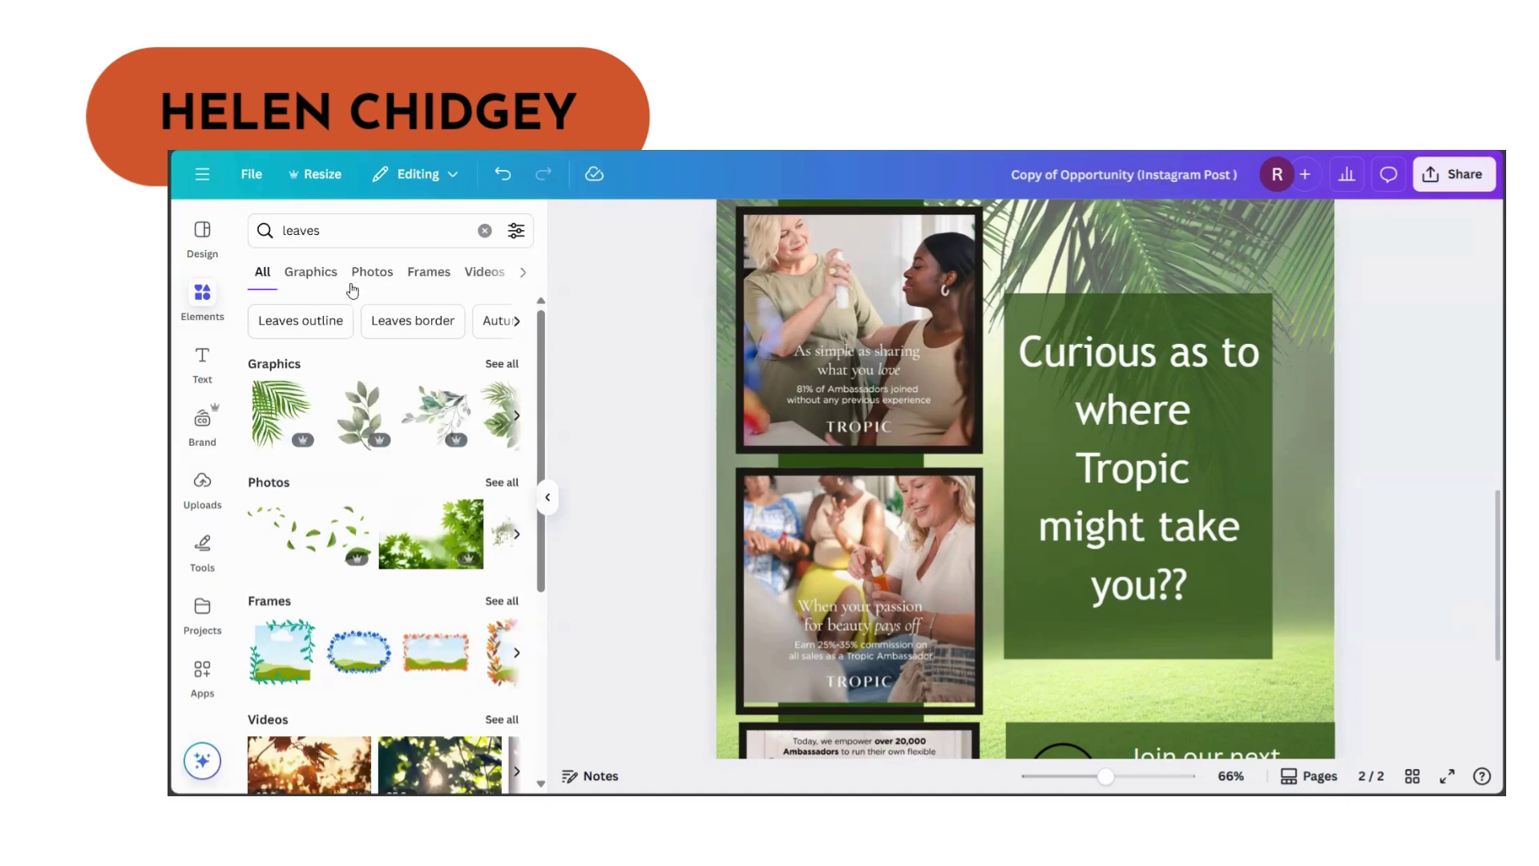
{"action": "left_click", "coordinate": [326, 274]}
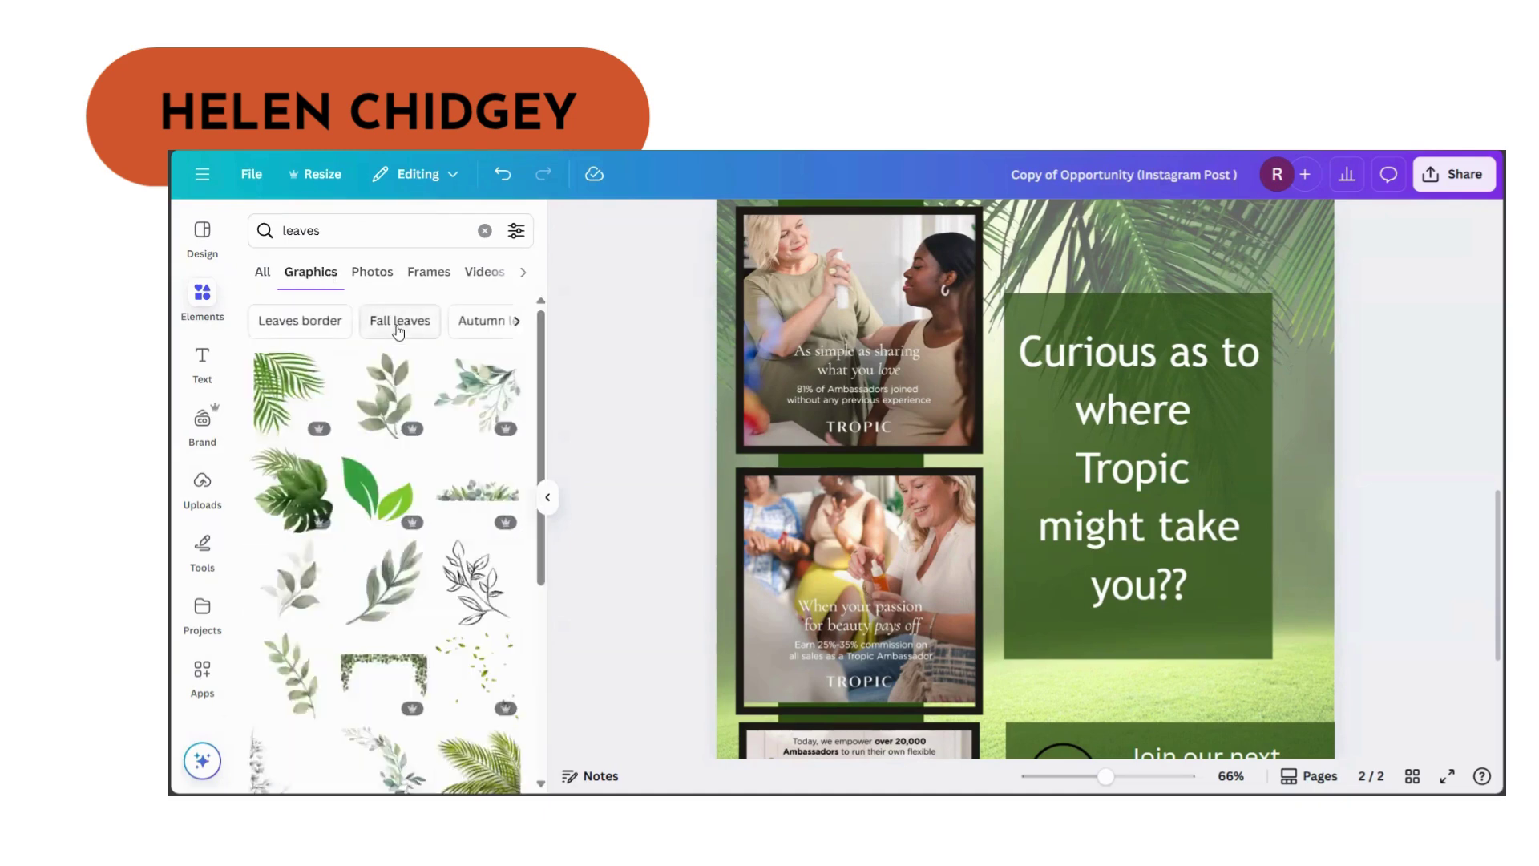
Add the green palm-leaf graphic to page 2, shrink it, and flip it both horizontally and vertically.
{"action": "left_click", "coordinate": [289, 383]}
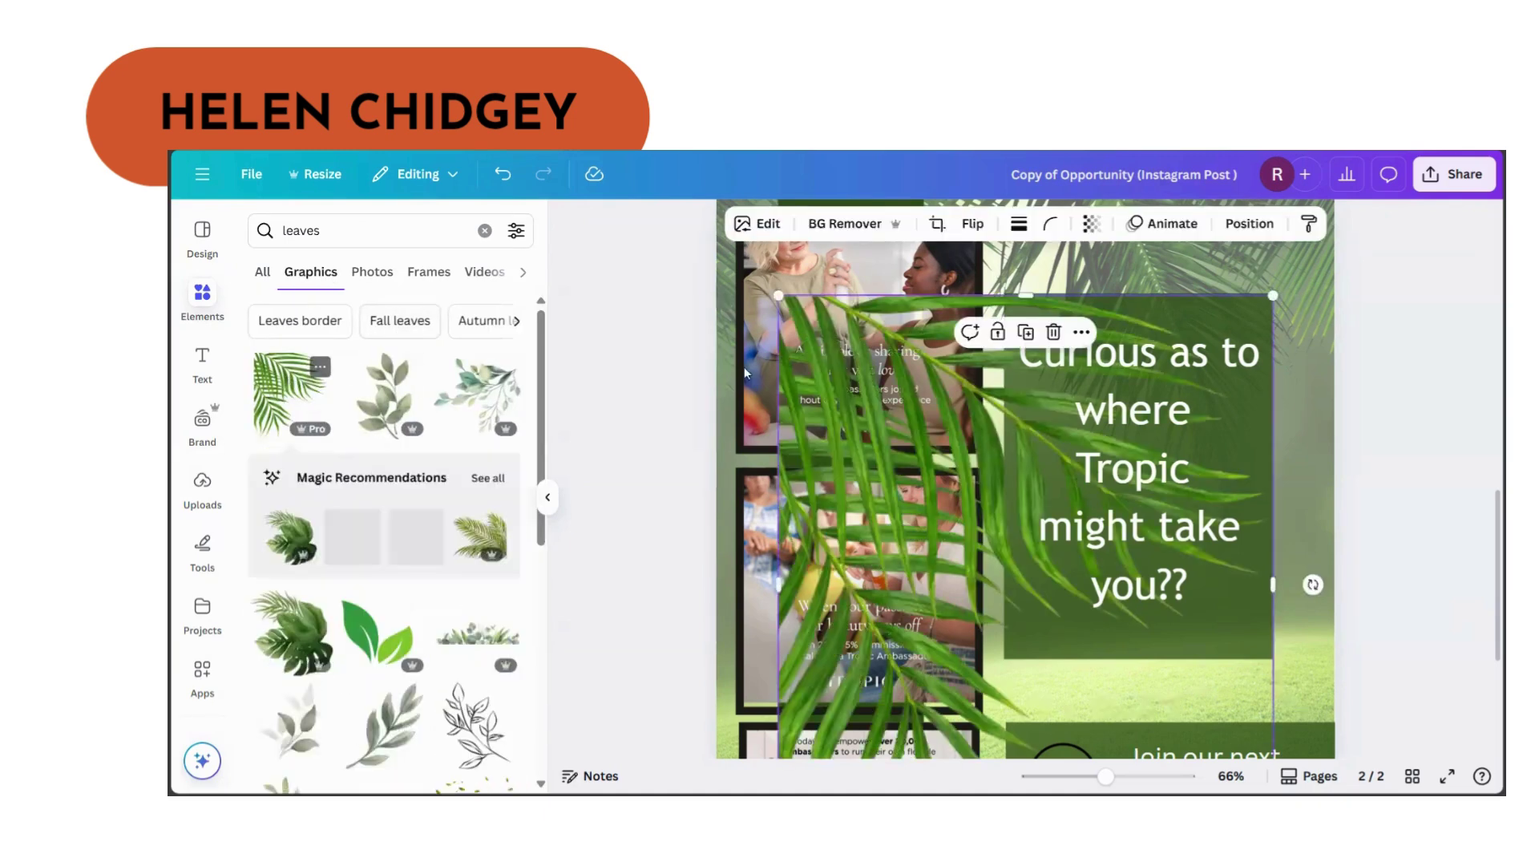
{"action": "left_click_drag", "start_coordinate": [910, 399], "coordinate": [1098, 619]}
{"action": "left_click", "coordinate": [940, 225]}
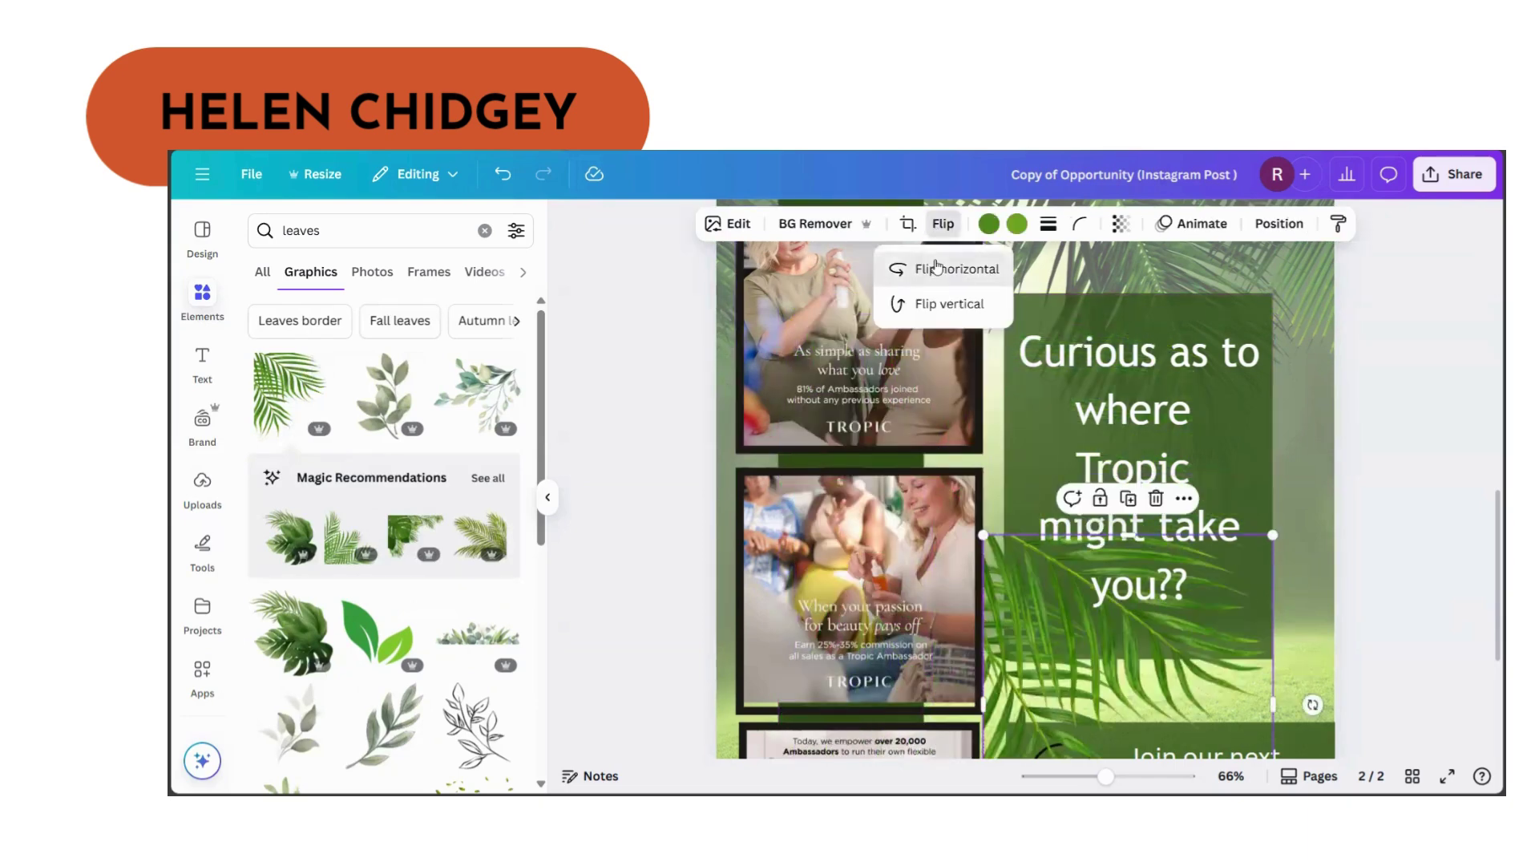
{"action": "left_click", "coordinate": [936, 268]}
{"action": "left_click", "coordinate": [942, 305]}
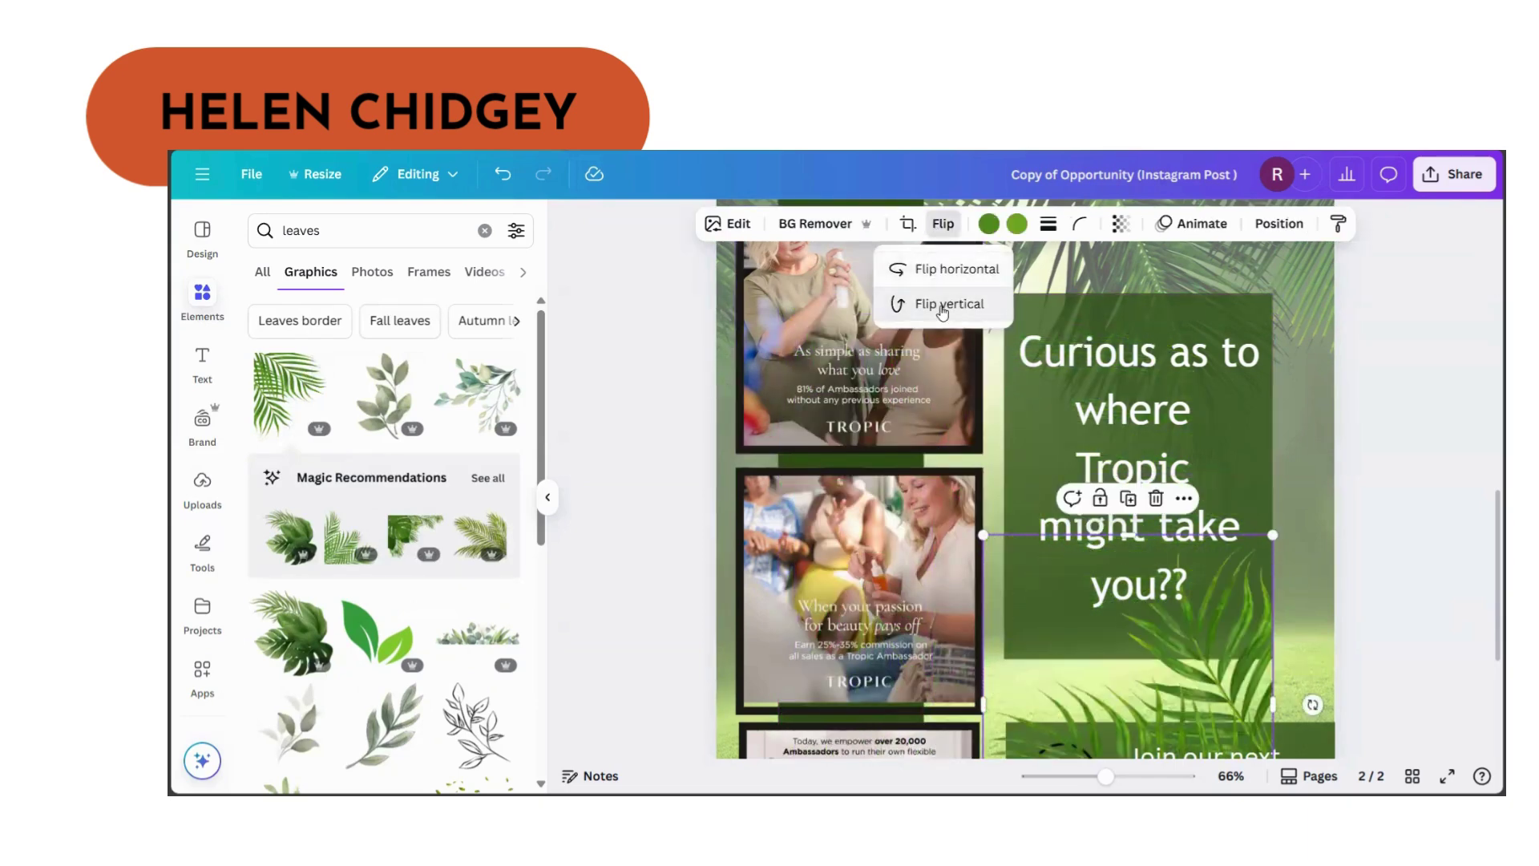
Shrink the palm leaf further and fit it into the lower-right corner of the green "Curious as to where Tropic might take you??" block.
{"action": "scroll", "coordinate": [1236, 493], "scroll_direction": "down", "scroll_amount": 3}
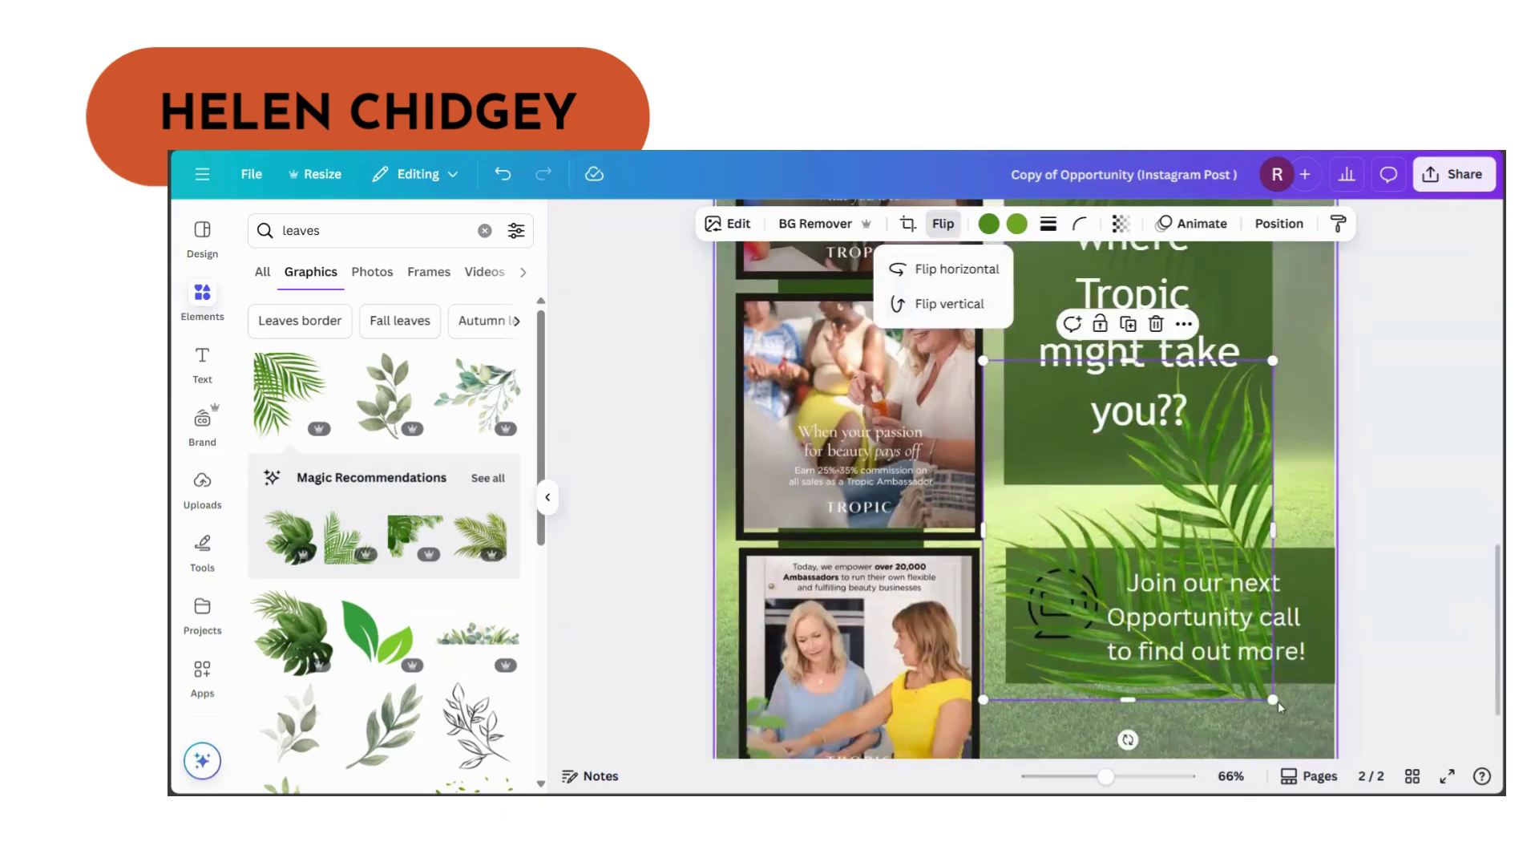
{"action": "left_click_drag", "start_coordinate": [1273, 699], "coordinate": [1228, 455]}
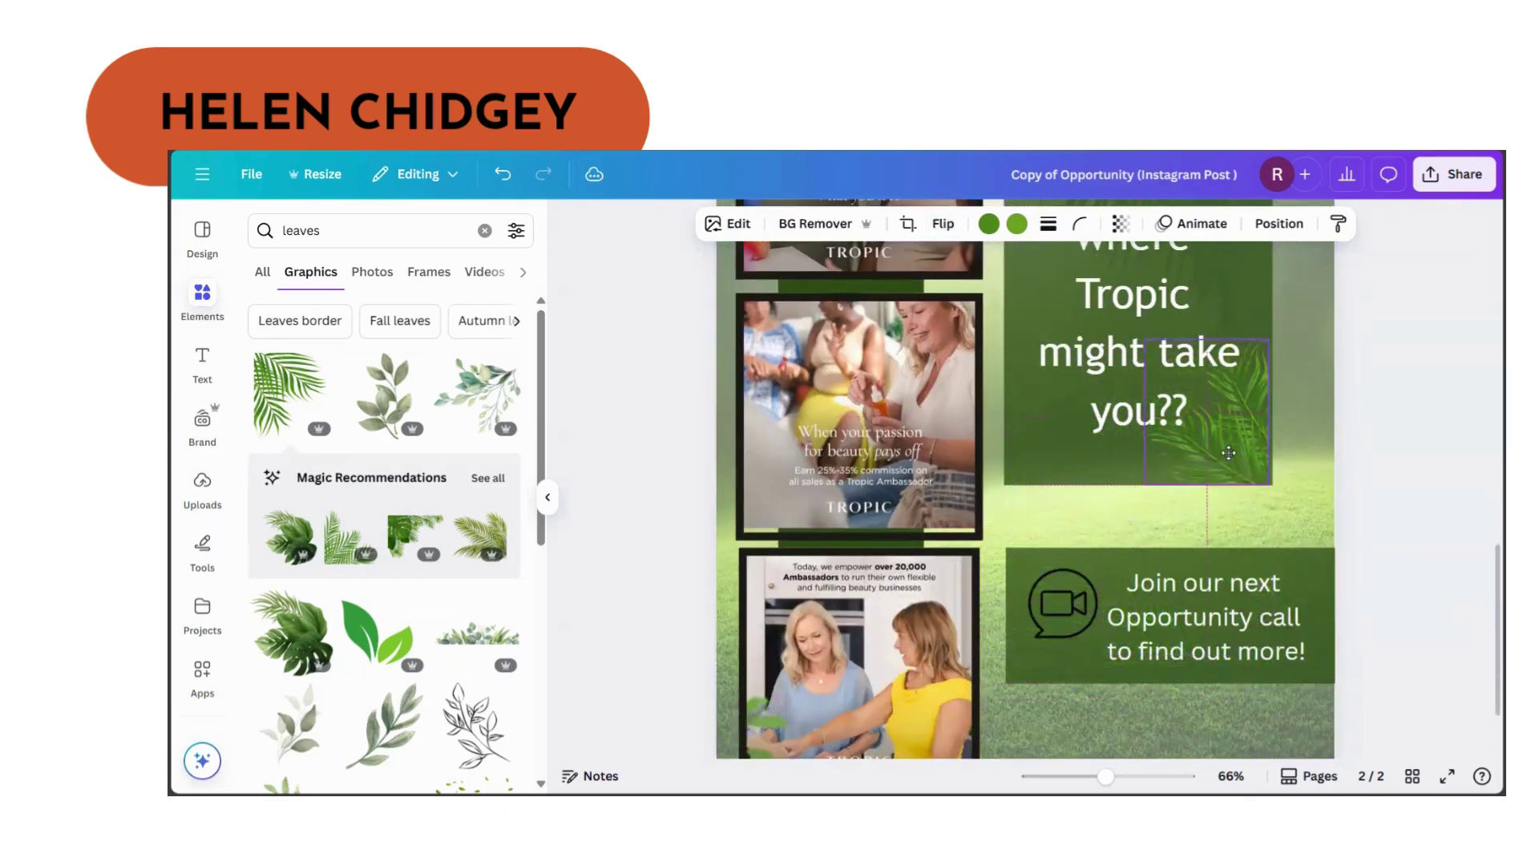
{"action": "left_click", "coordinate": [1371, 463]}
{"action": "scroll", "coordinate": [1384, 470], "scroll_direction": "up", "scroll_amount": 2}
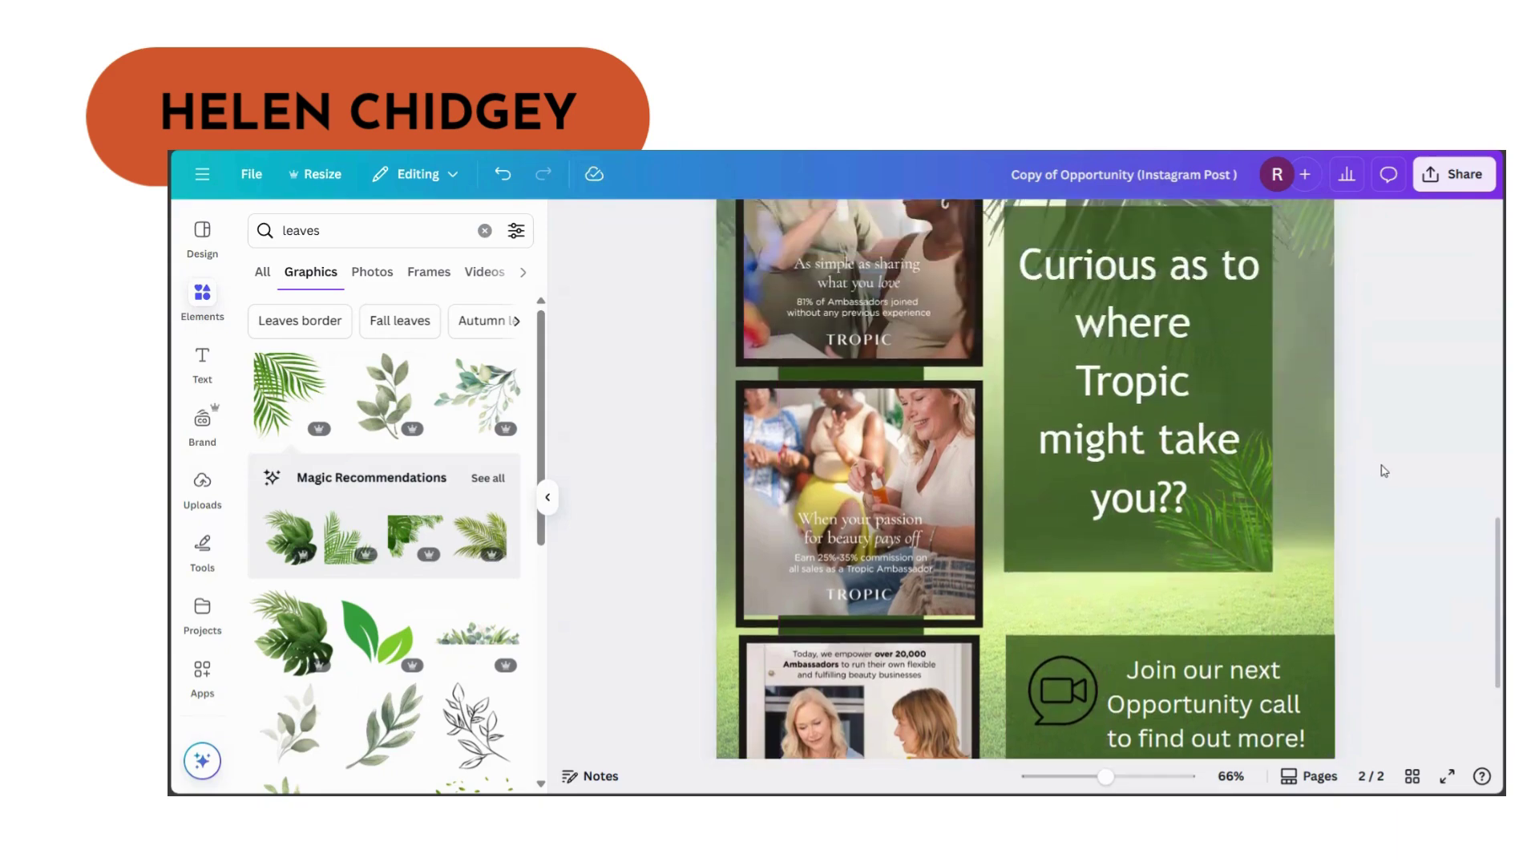
{"action": "scroll", "coordinate": [1384, 471], "scroll_direction": "up", "scroll_amount": 4}
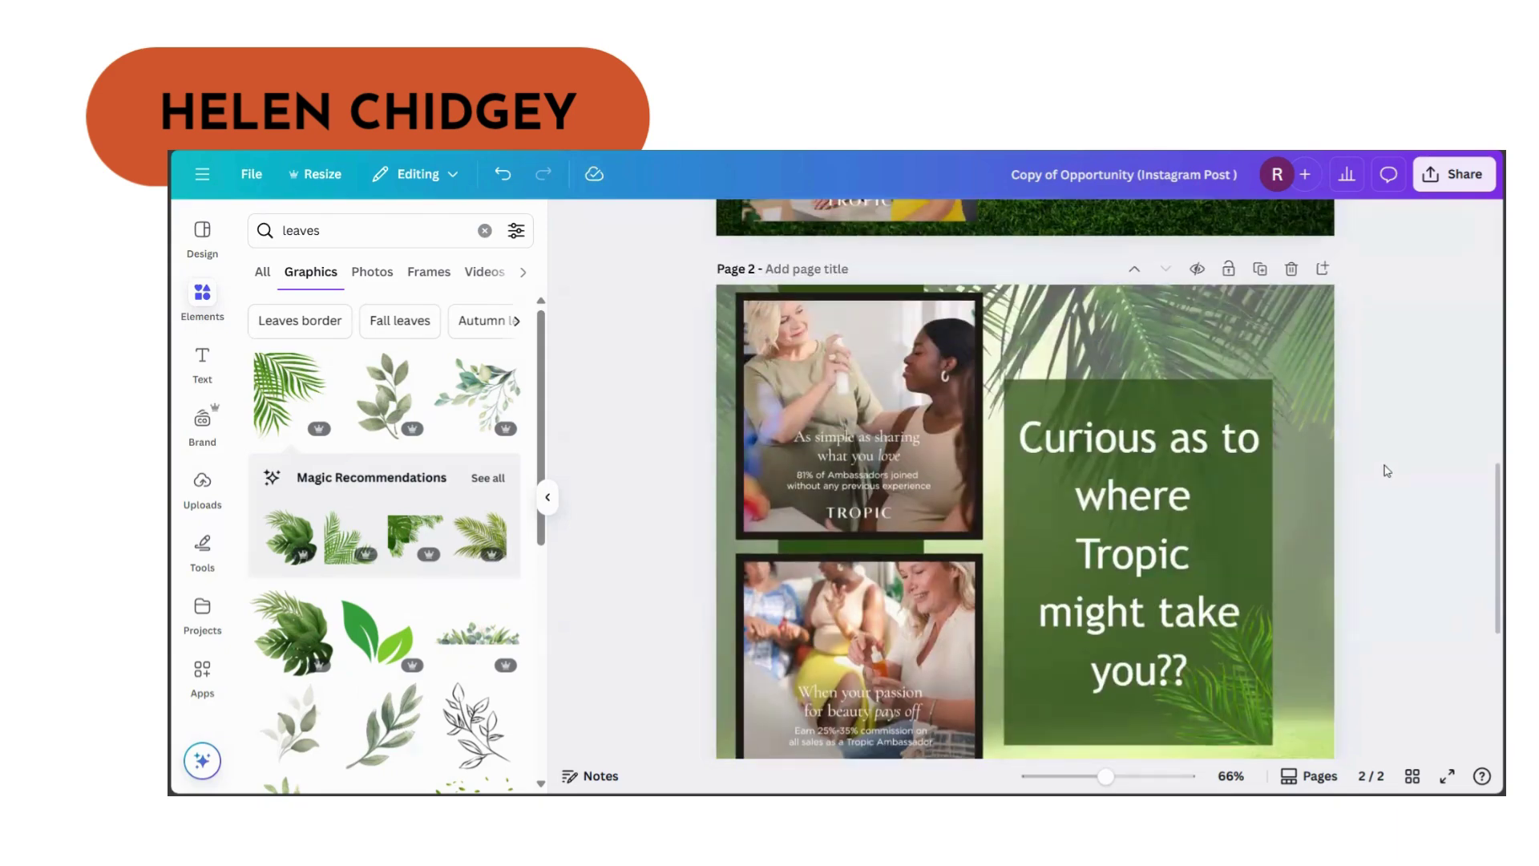
{"action": "scroll", "coordinate": [1387, 471], "scroll_direction": "down", "scroll_amount": 6}
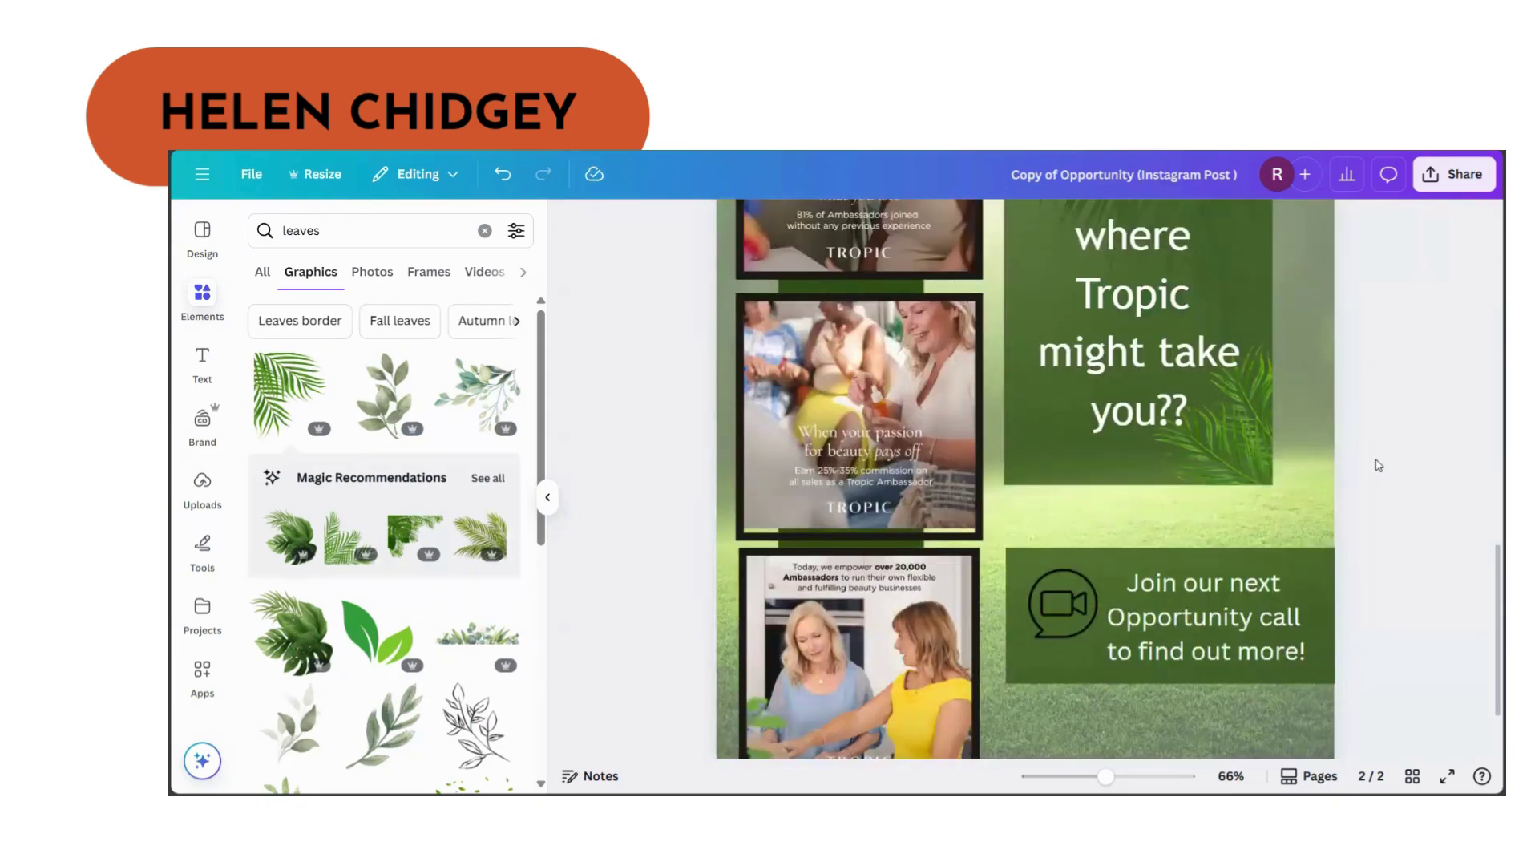
Duplicate the leaf onto the "Join our next Opportunity call" block, flip the copy horizontally, and align it to the block's lower-left corner.
{"action": "left_click", "coordinate": [1253, 443]}
{"action": "left_click_drag", "start_coordinate": [1252, 444], "coordinate": [1070, 631]}
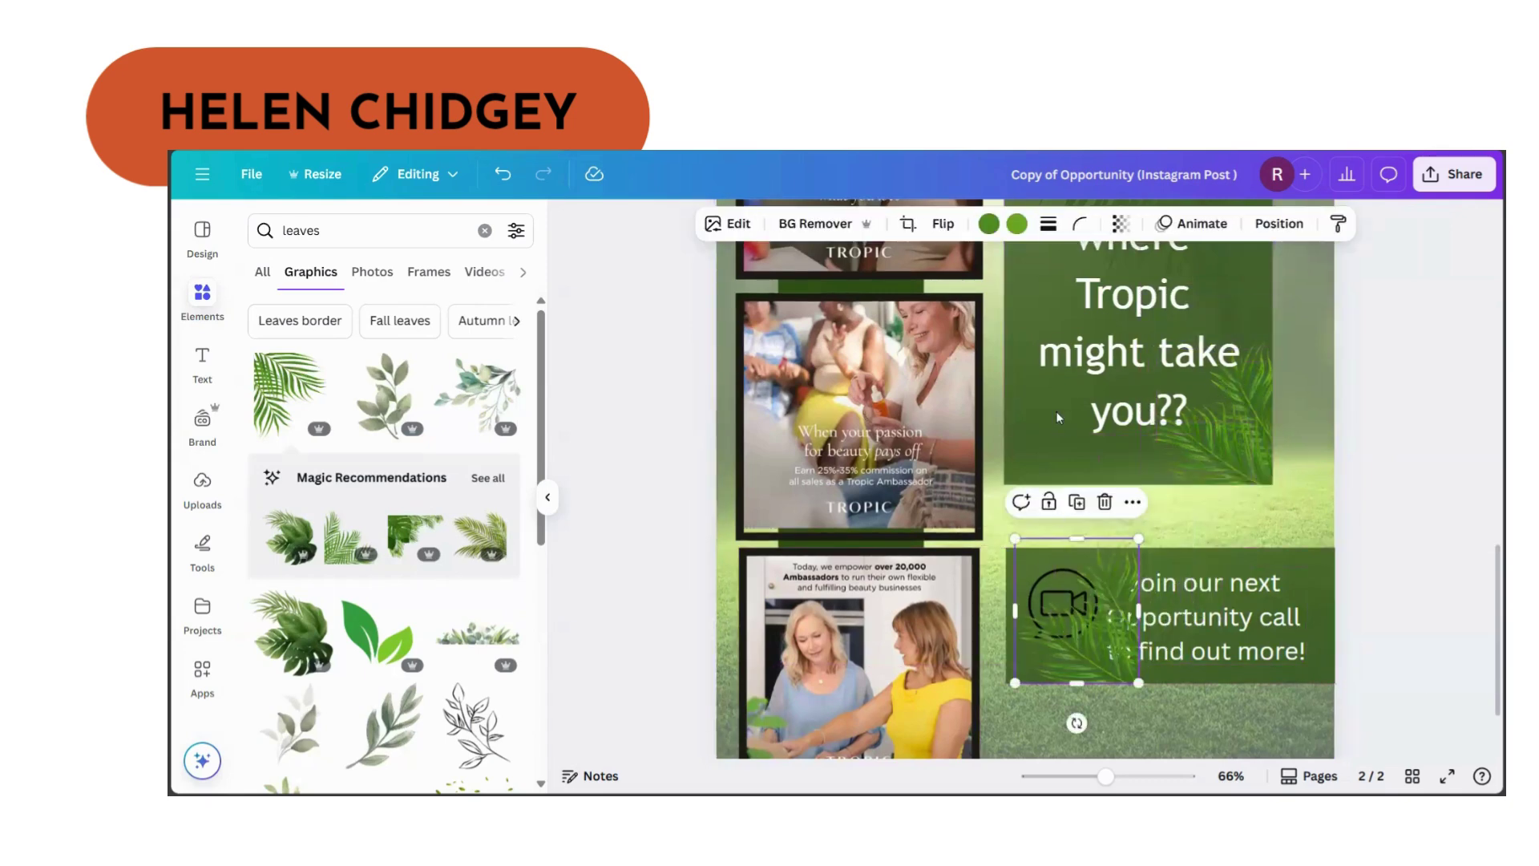
{"action": "left_click", "coordinate": [942, 225]}
{"action": "left_click", "coordinate": [951, 307]}
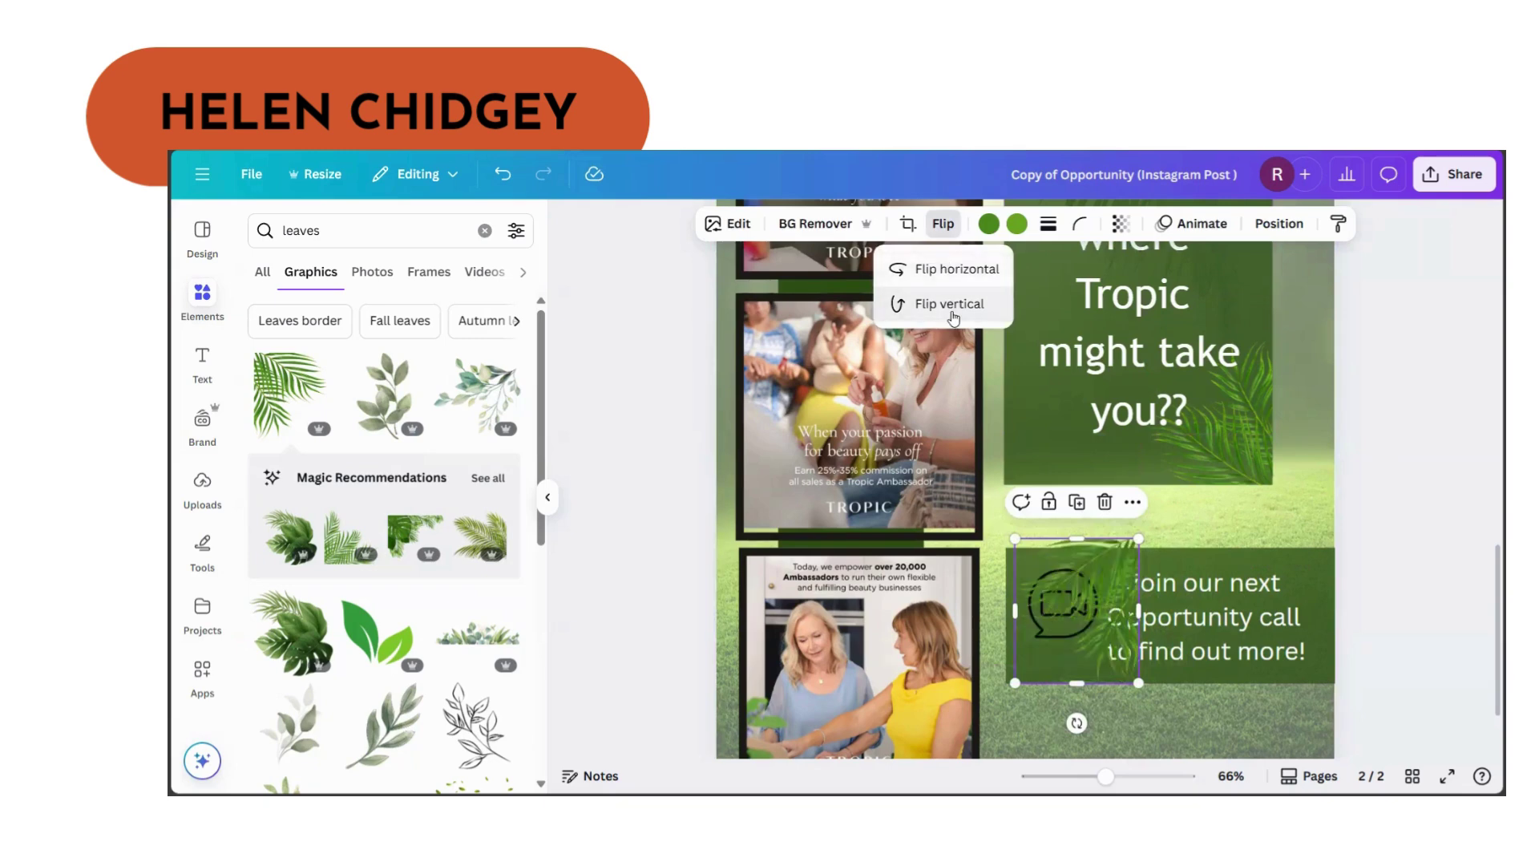
{"action": "left_click", "coordinate": [953, 317]}
{"action": "left_click", "coordinate": [957, 270]}
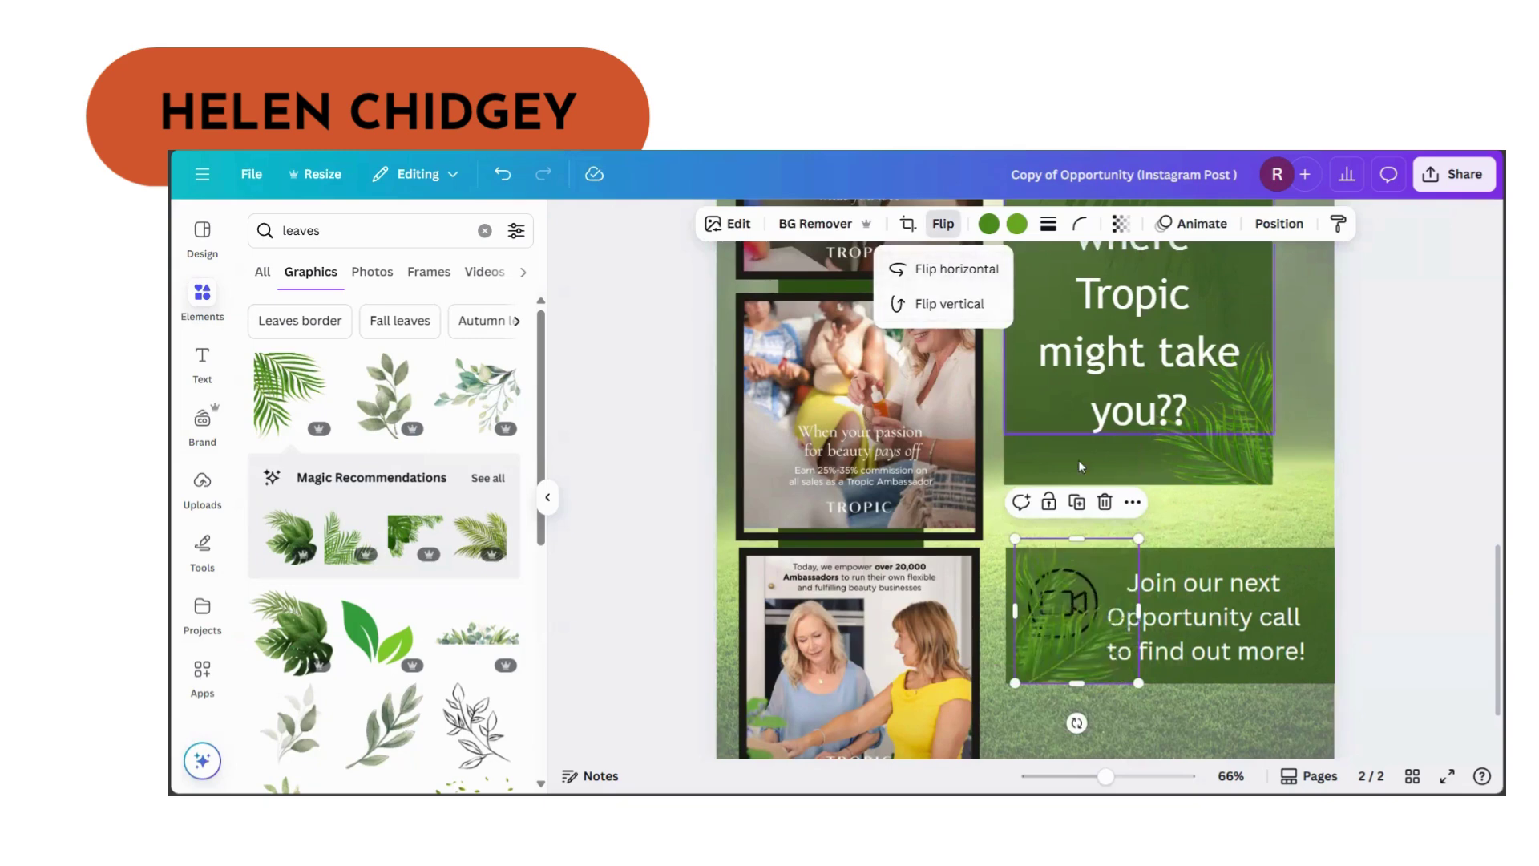
{"action": "left_click", "coordinate": [1096, 600]}
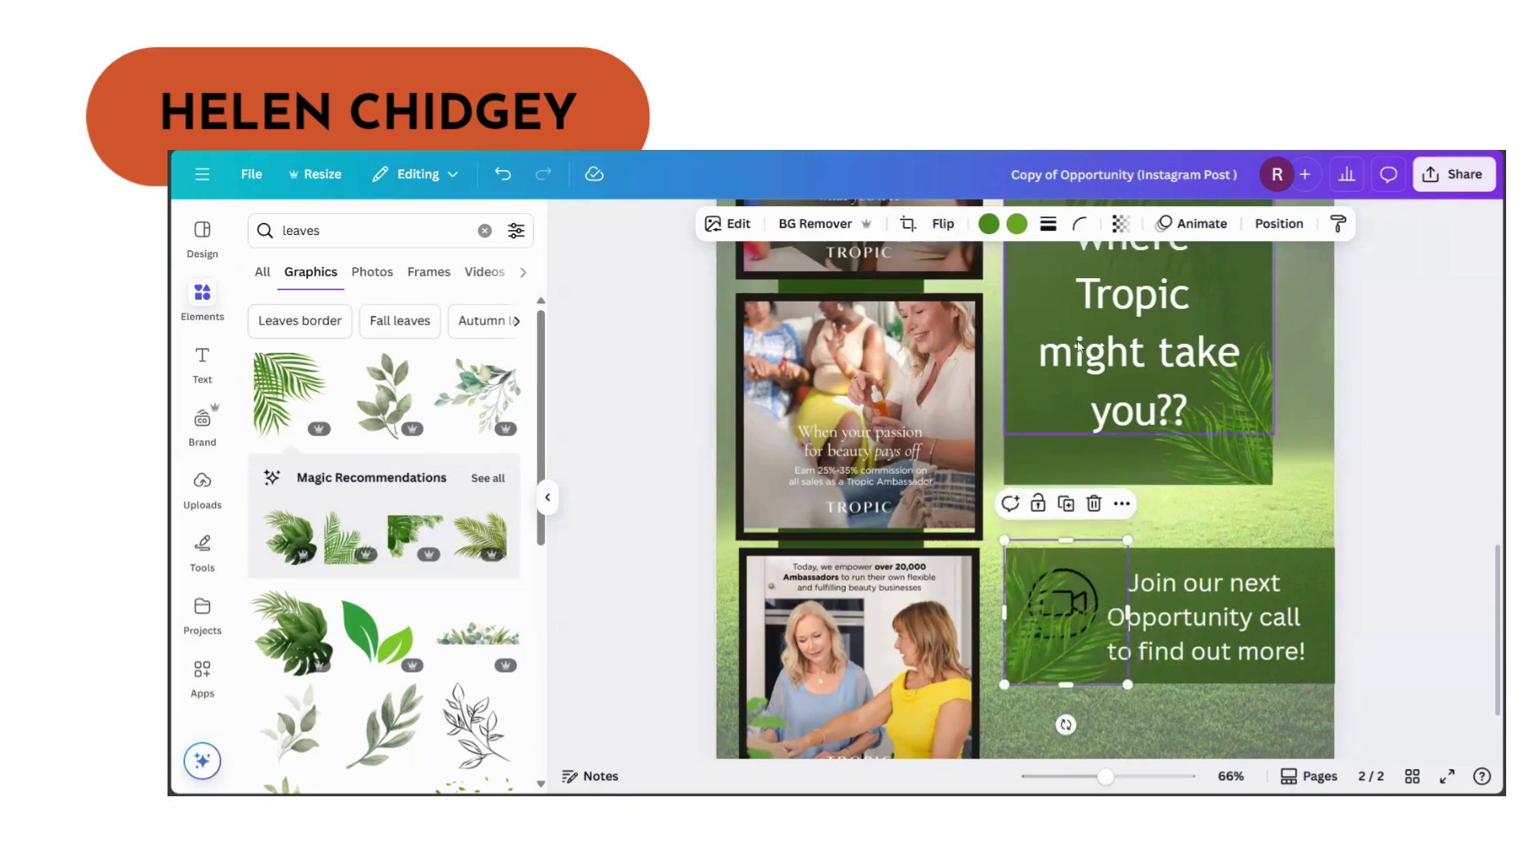
Send the copied leaf backward in the layer order, behind the video-call icon and the call text.
{"action": "left_click", "coordinate": [1279, 224]}
{"action": "left_click", "coordinate": [491, 315]}
{"action": "left_click", "coordinate": [491, 315]}
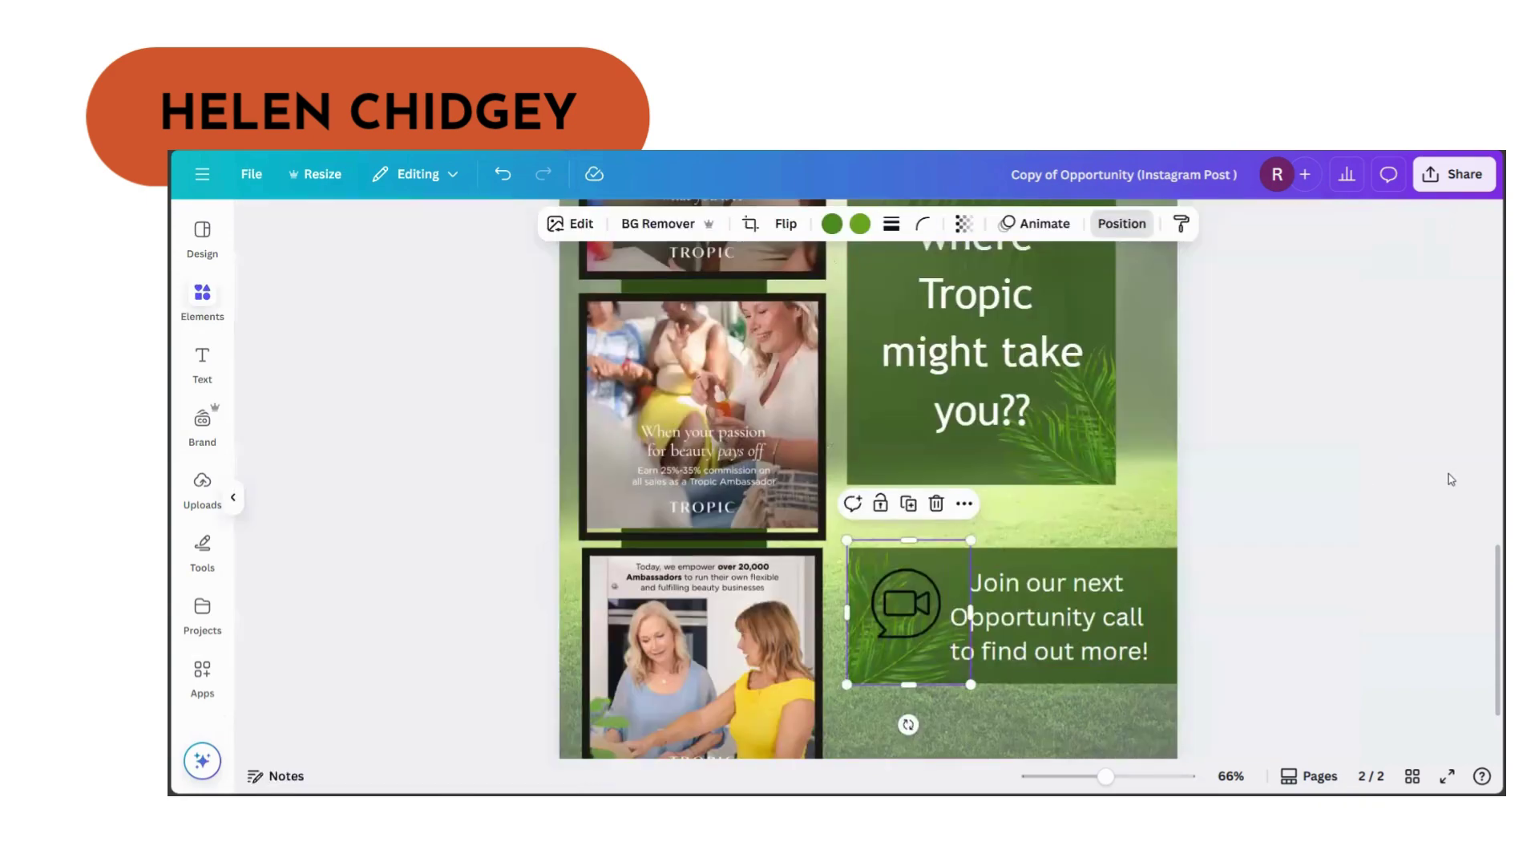
{"action": "left_click", "coordinate": [1451, 480]}
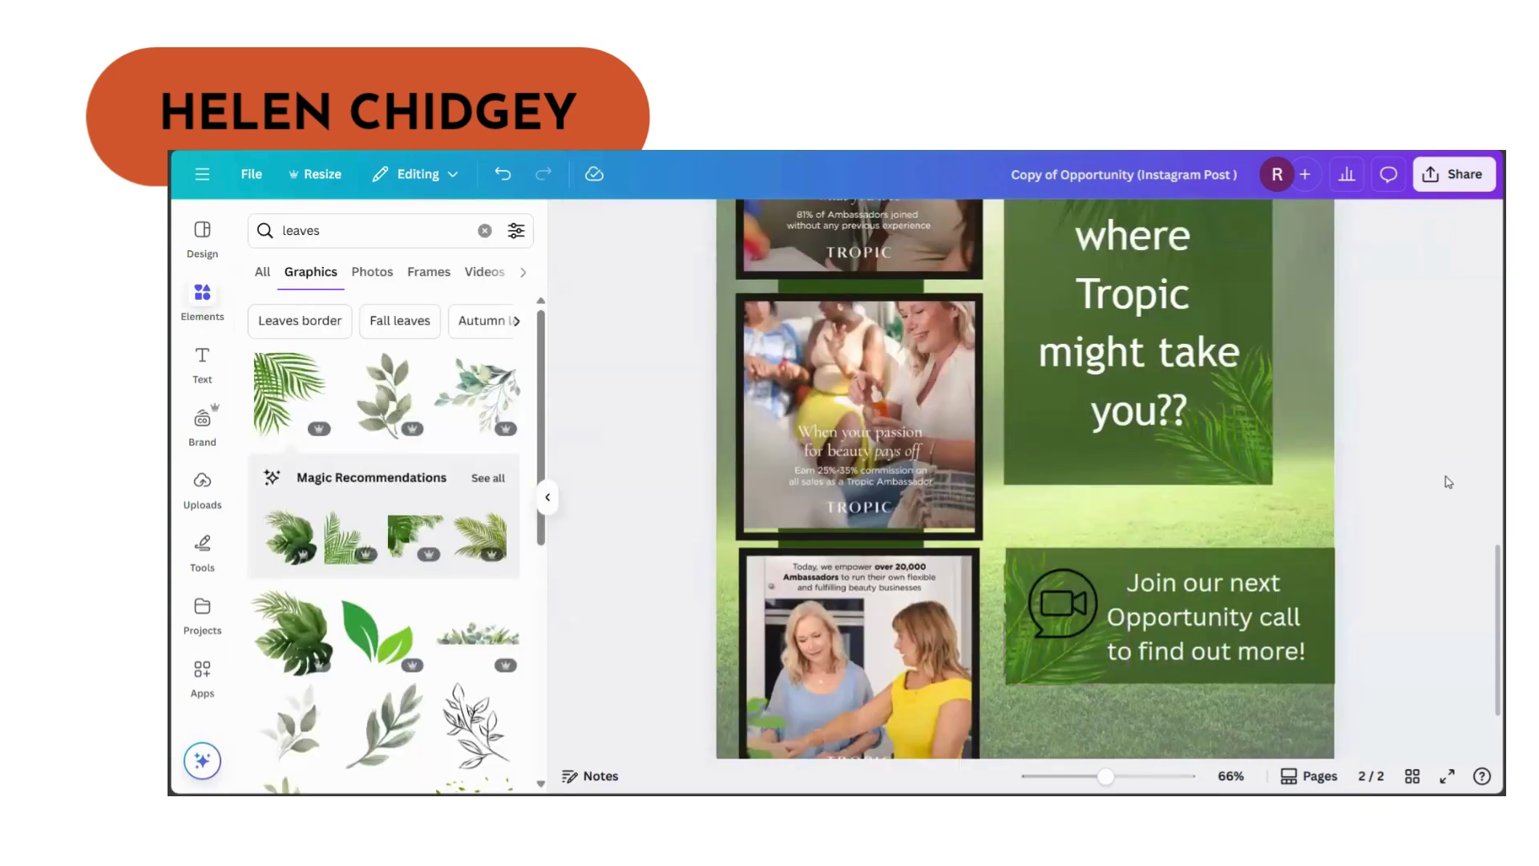
Review the decorated page 2 and compare it with the original design on page 1 at 39% zoom.
{"action": "scroll", "coordinate": [1449, 482], "scroll_direction": "up", "scroll_amount": 2}
{"action": "scroll", "coordinate": [1448, 481], "scroll_direction": "down", "scroll_amount": 3}
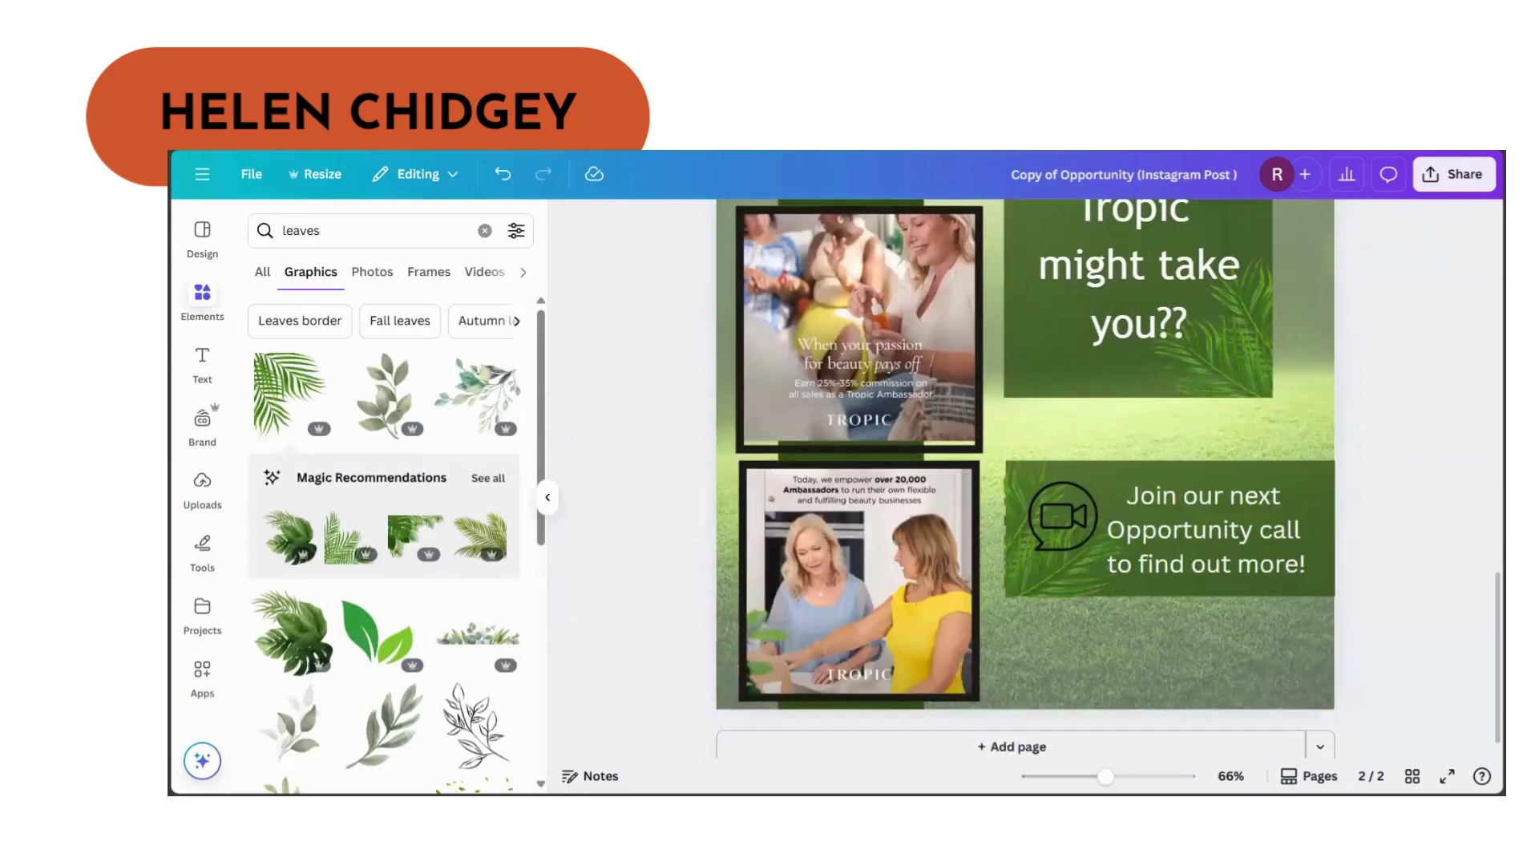
{"action": "left_click_drag", "start_coordinate": [1105, 776], "coordinate": [1083, 776]}
{"action": "scroll", "coordinate": [1227, 609], "scroll_direction": "up", "scroll_amount": 6}
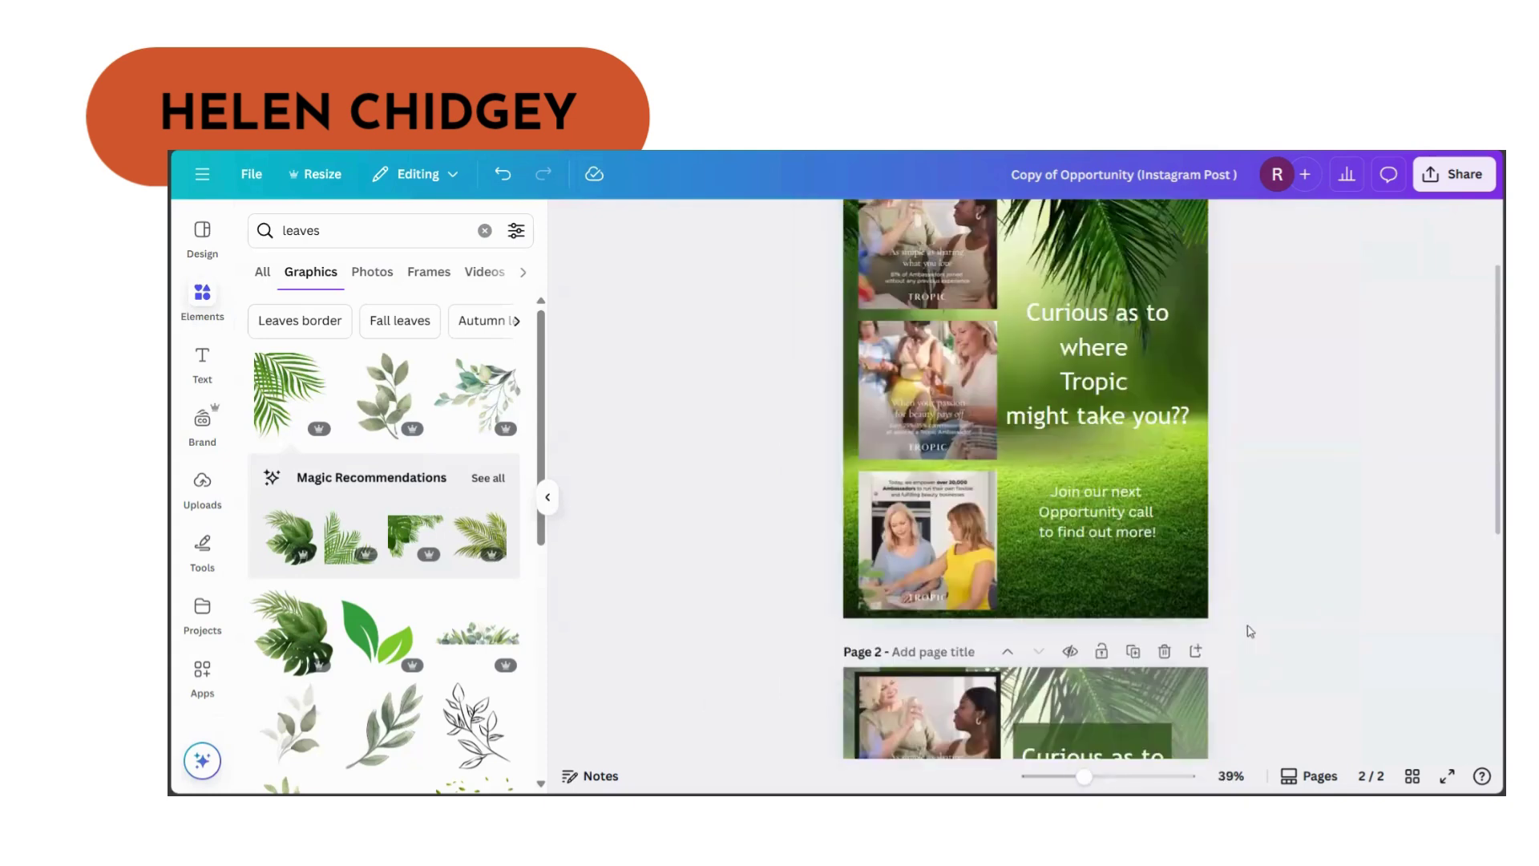
{"action": "scroll", "coordinate": [1140, 359], "scroll_direction": "down", "scroll_amount": 6}
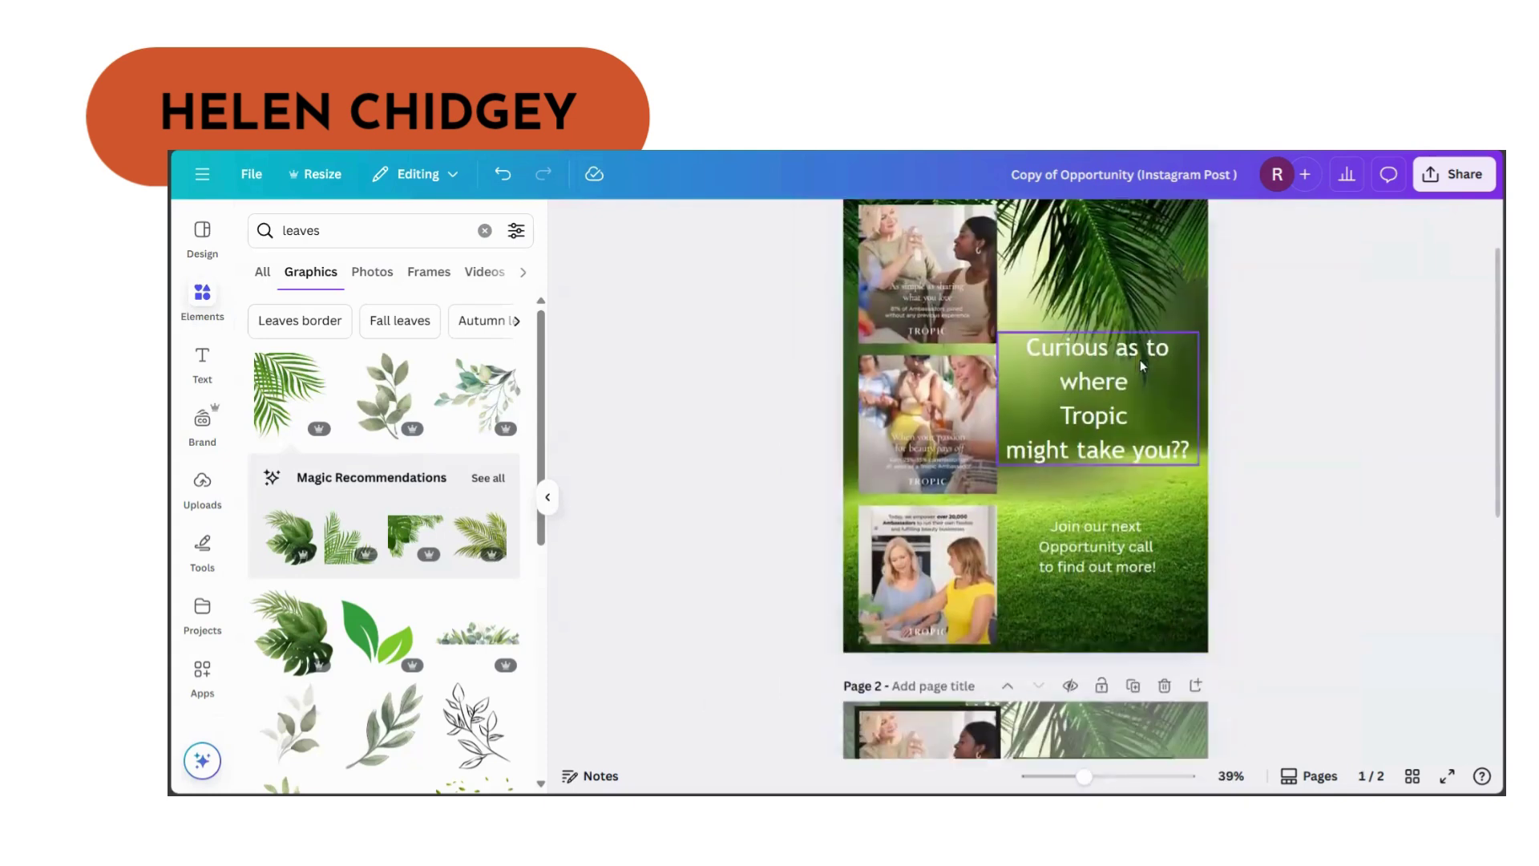